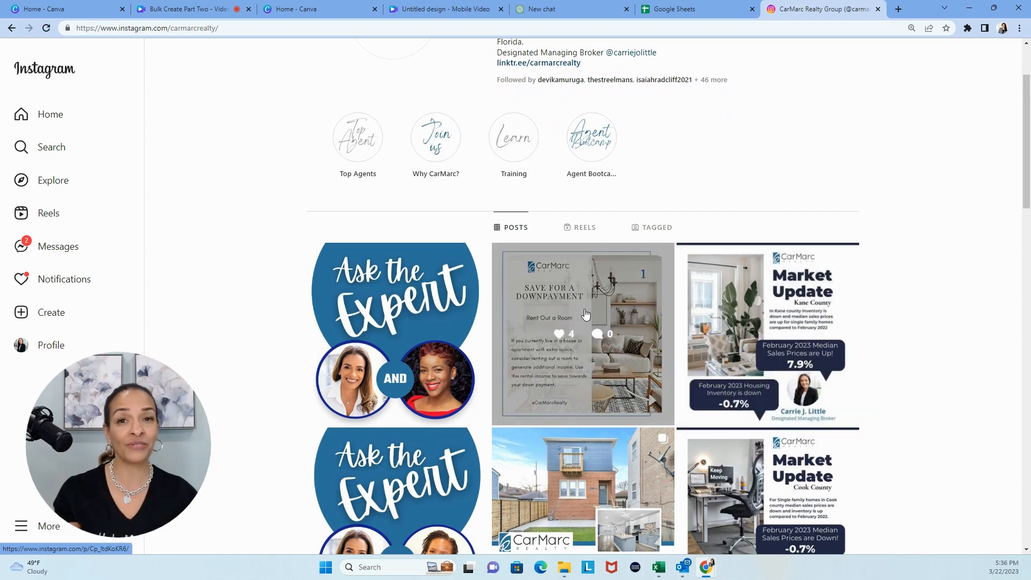
Open the "Save for a Downpayment" carousel post and look through its numbered slides
left_click(585, 315)
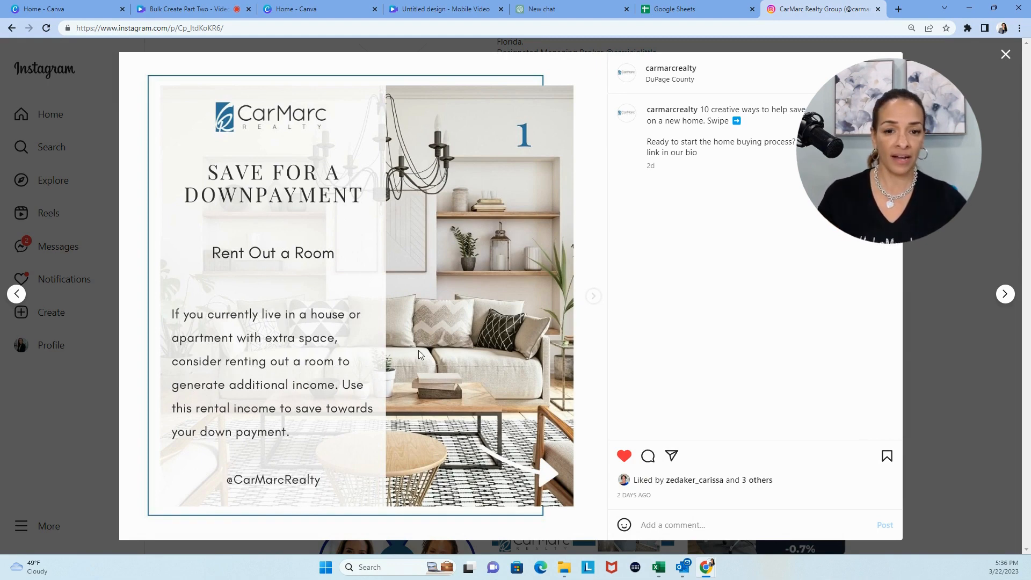
left_click(594, 298)
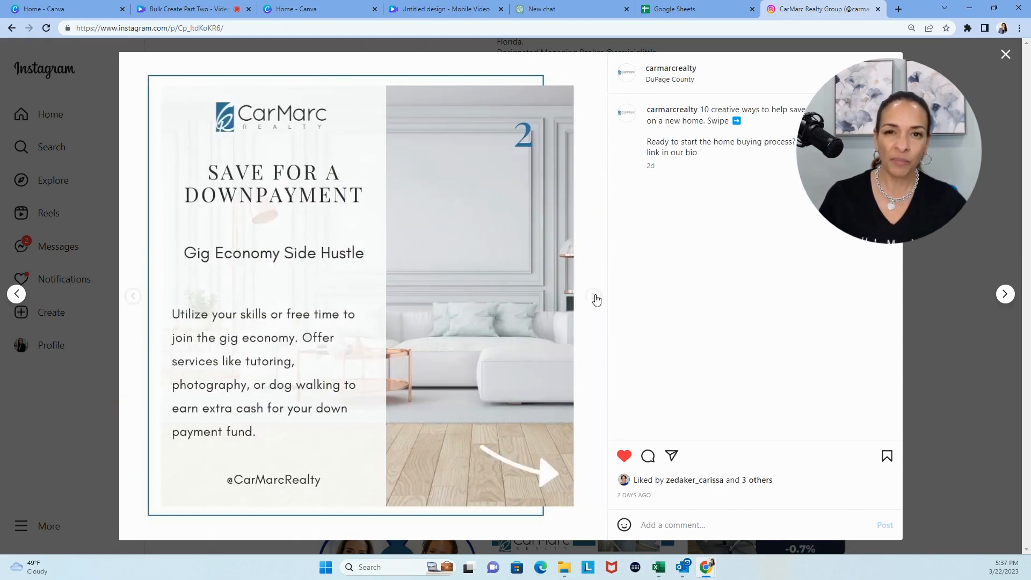
left_click(594, 299)
left_click(592, 298)
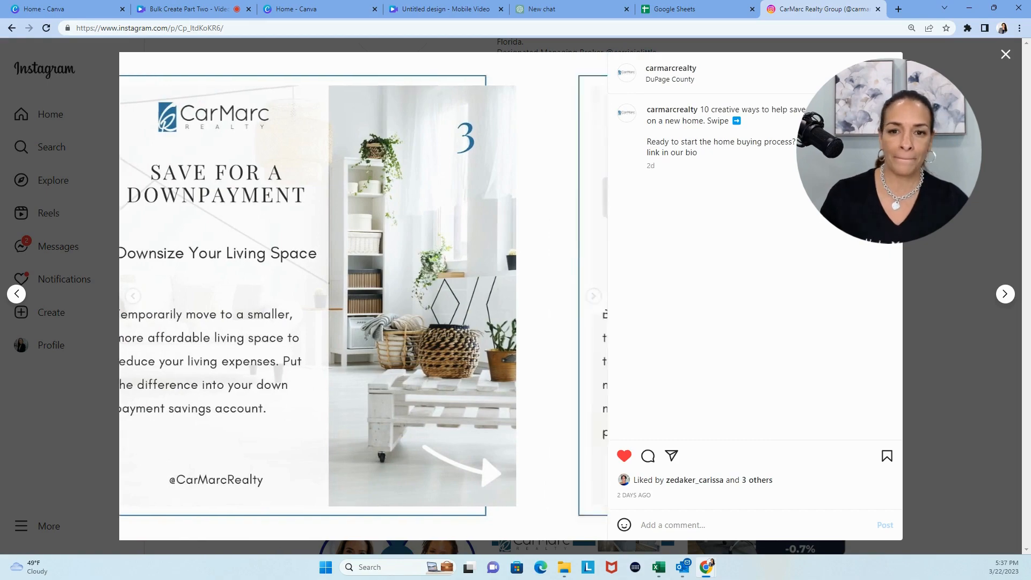
left_click(592, 298)
left_click(593, 298)
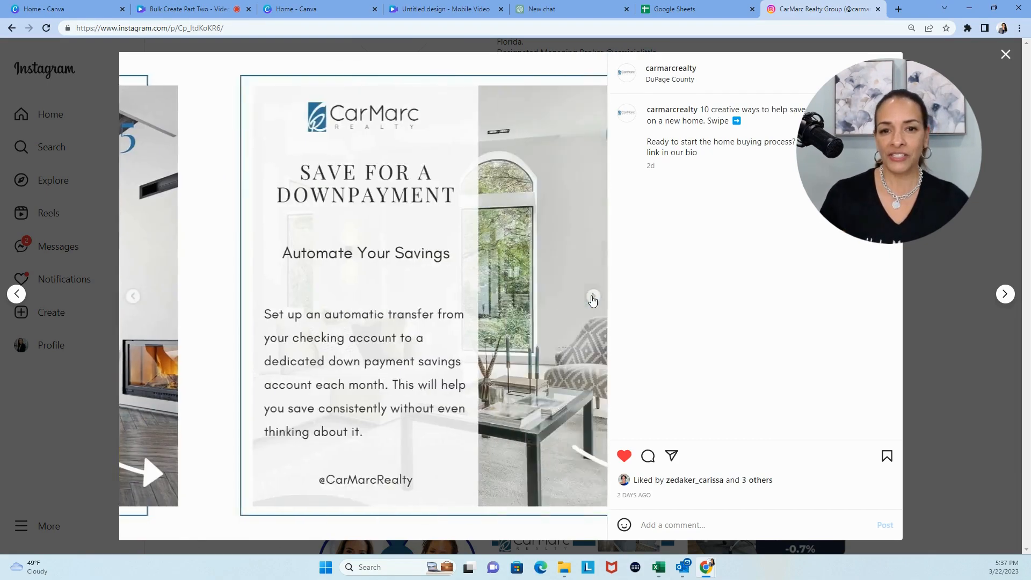
left_click(593, 298)
left_click(593, 298)
left_click(593, 298)
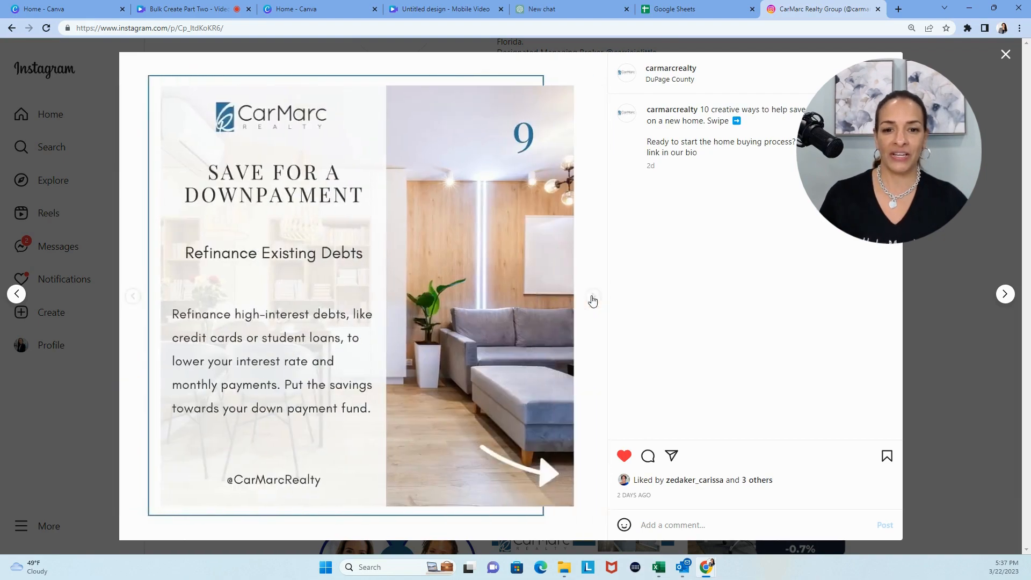
left_click(592, 299)
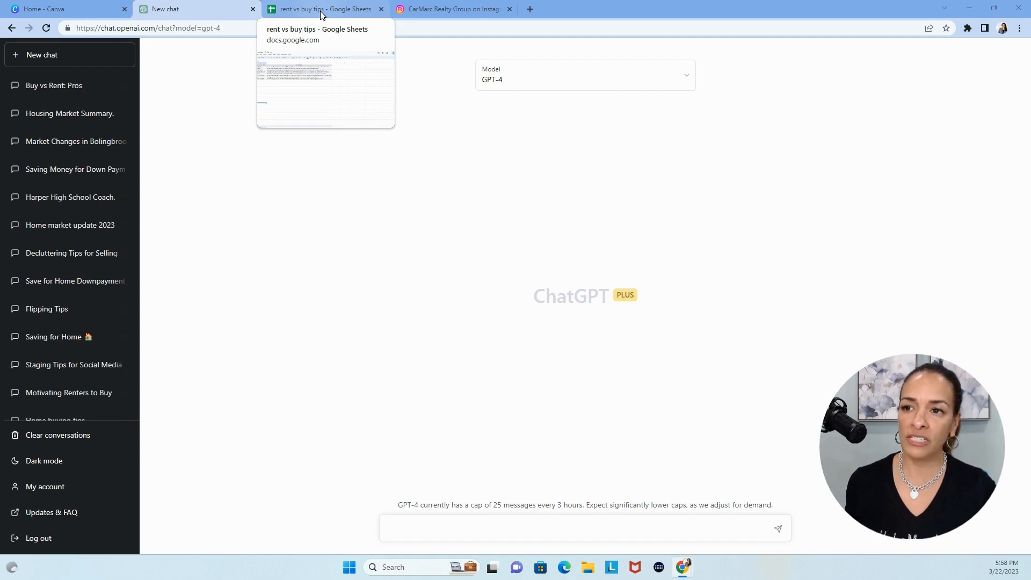
Open the "Buy vs Rent: Pros" chat and review both prompts and the tables of reasons to buy a home
left_click(57, 85)
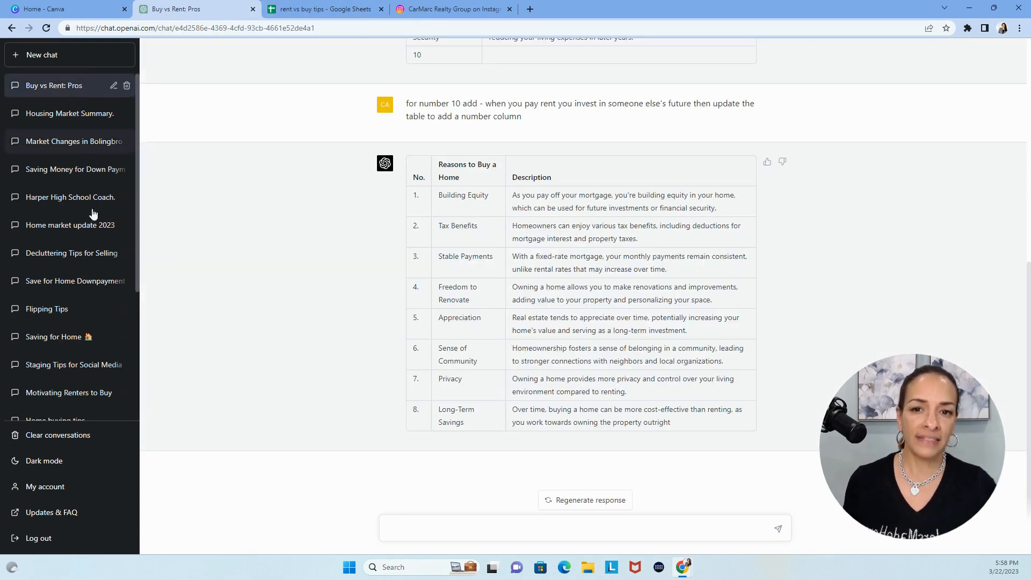
scroll(756, 361, "up", 7)
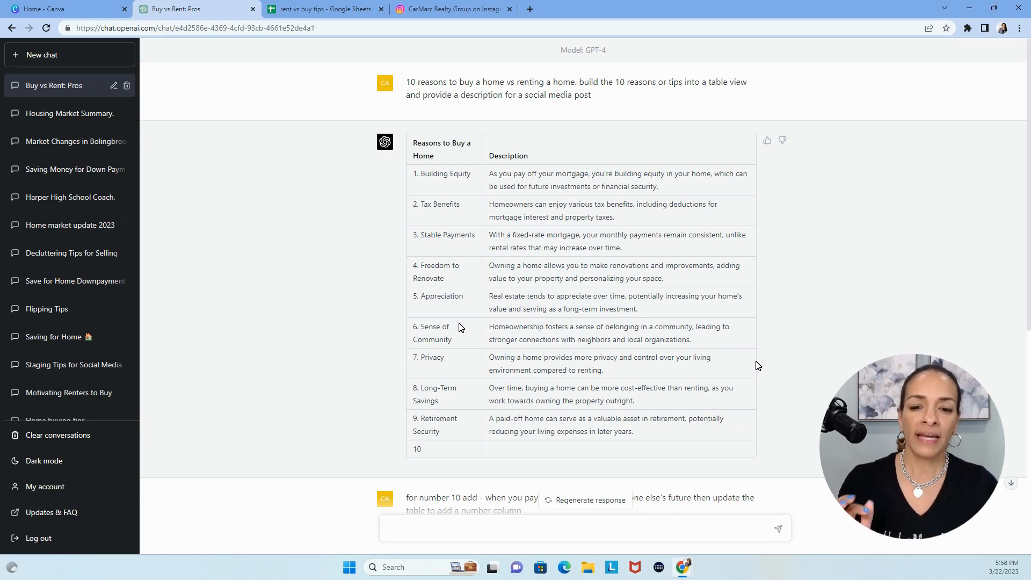
scroll(461, 328, "down", 3)
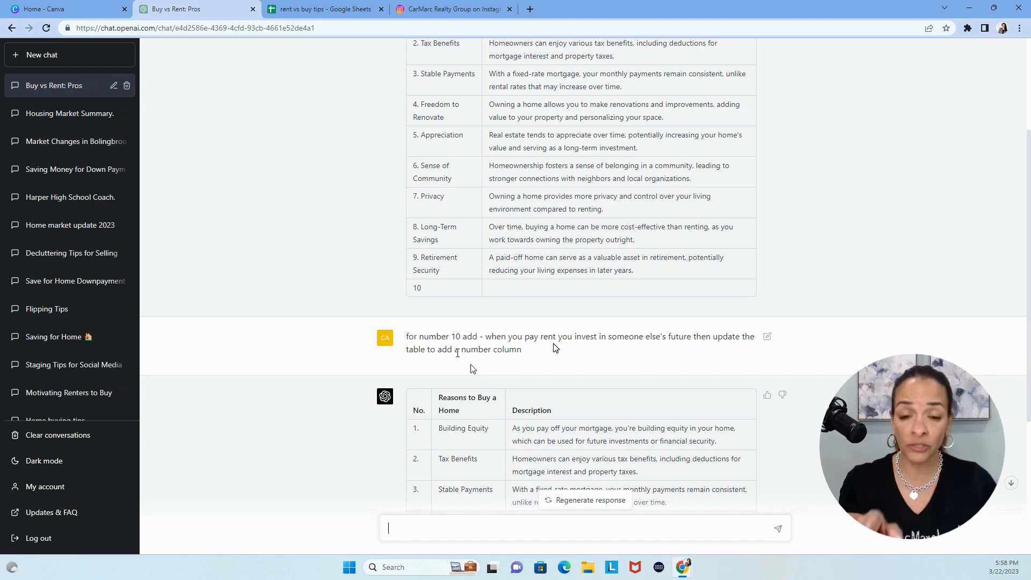
scroll(488, 285, "down", 4)
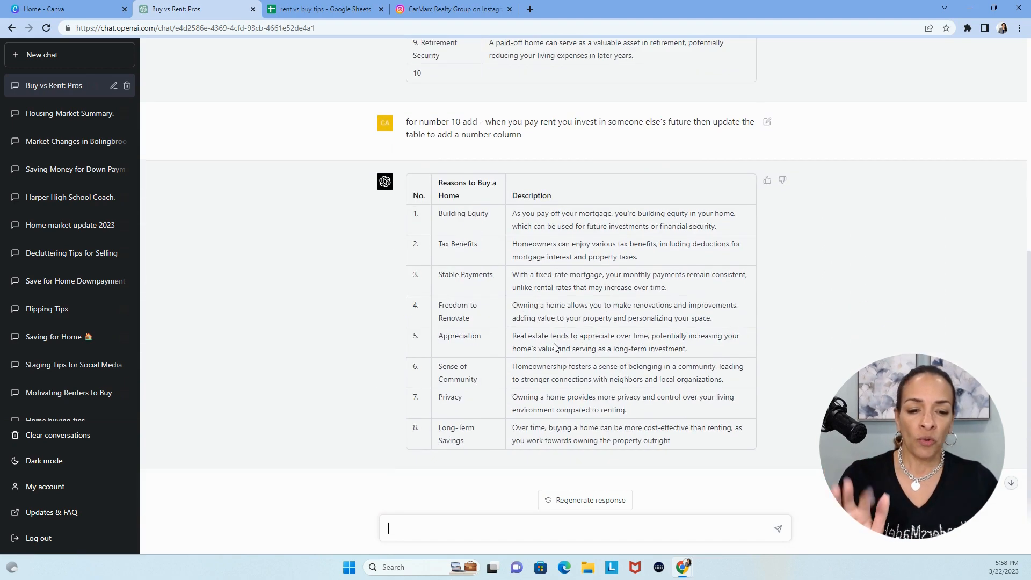
left_click_drag(671, 441, 526, 375)
scroll(407, 191, "up", 2)
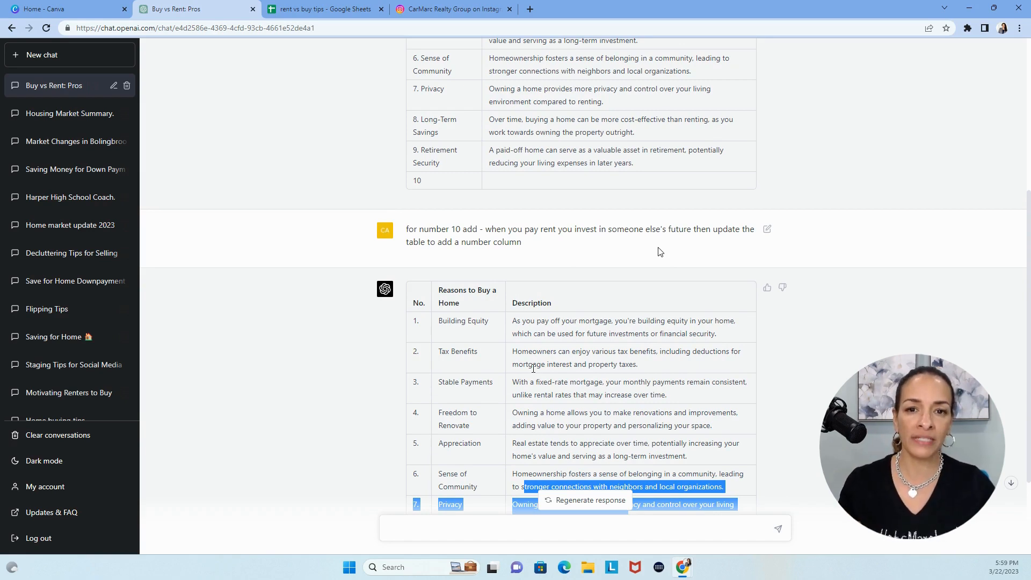
scroll(660, 251, "up", 5)
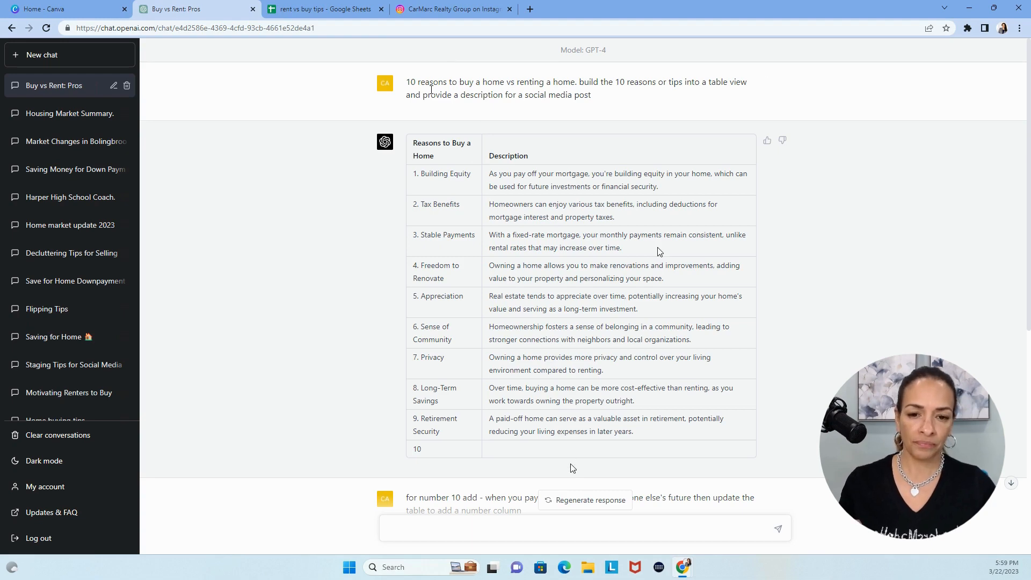
Copy the entire second table, with its No., Reasons to Buy a Home and Description columns
scroll(571, 414, "down", 8)
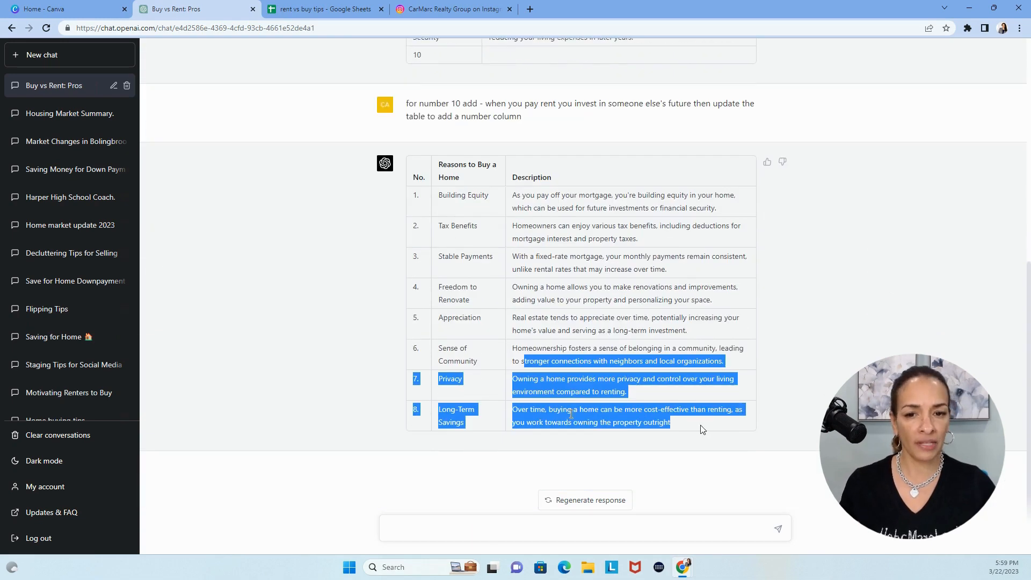
left_click_drag(680, 428, 453, 161)
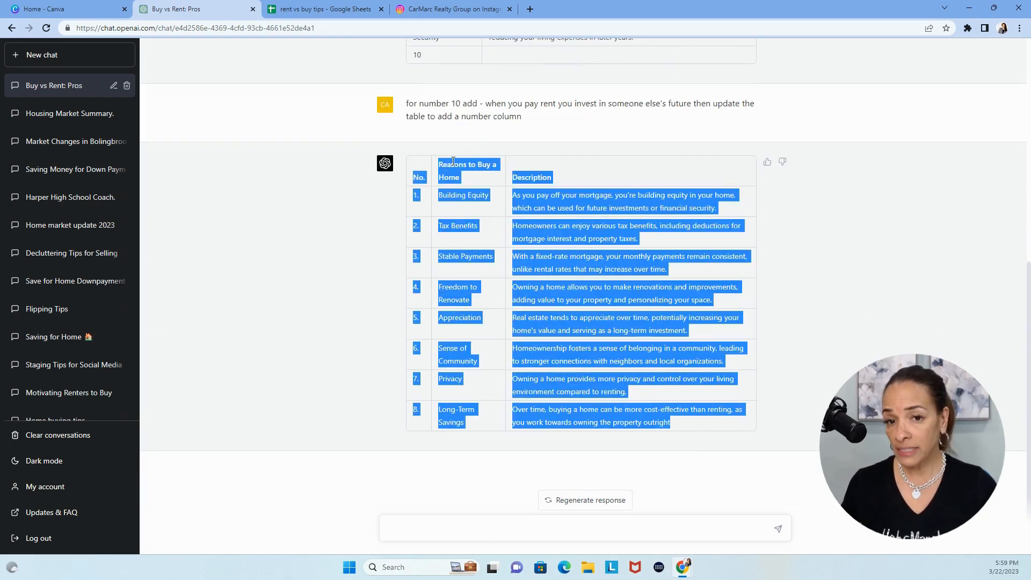
right_click(453, 161)
left_click(472, 176)
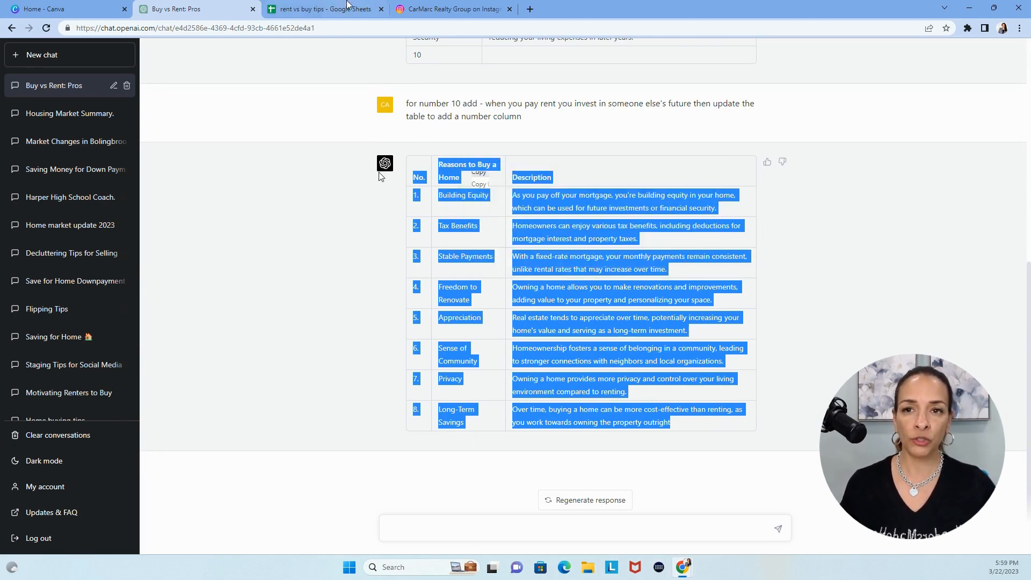
In the "rent vs buy tips" Google Sheet, enter 9 in A10 and the reason "invest in your future" in B10
left_click(337, 9)
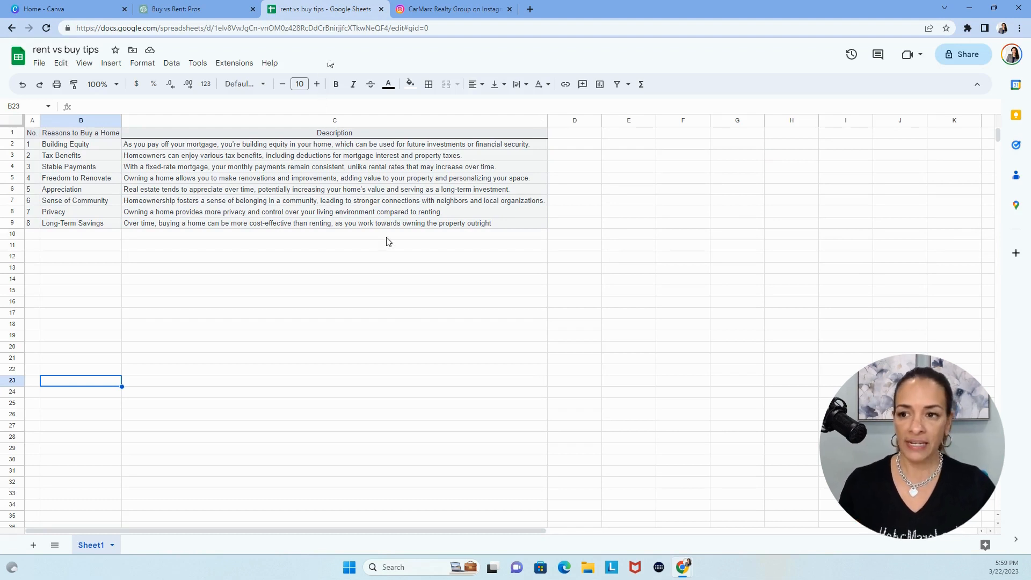
left_click(31, 237)
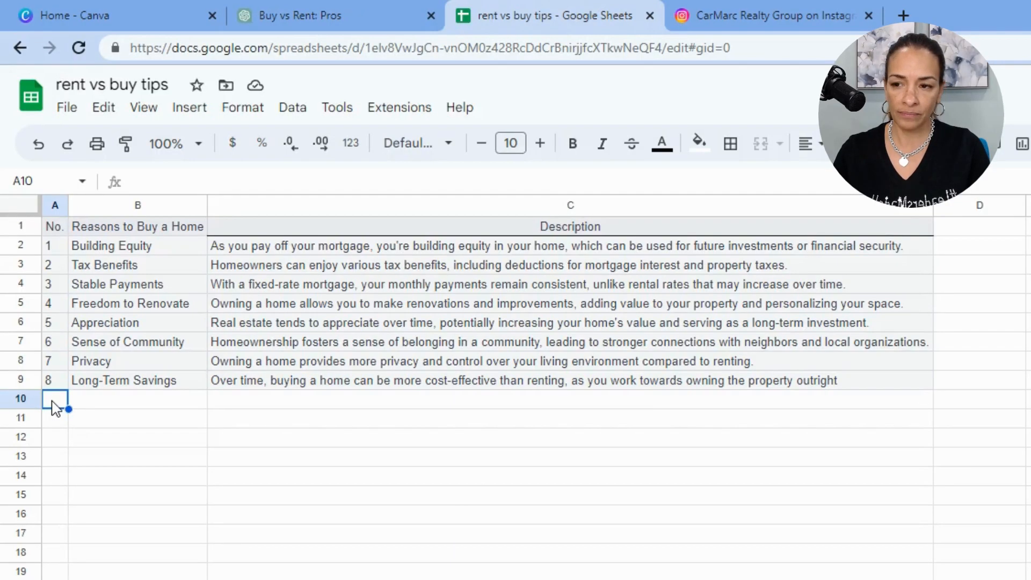
type("99")
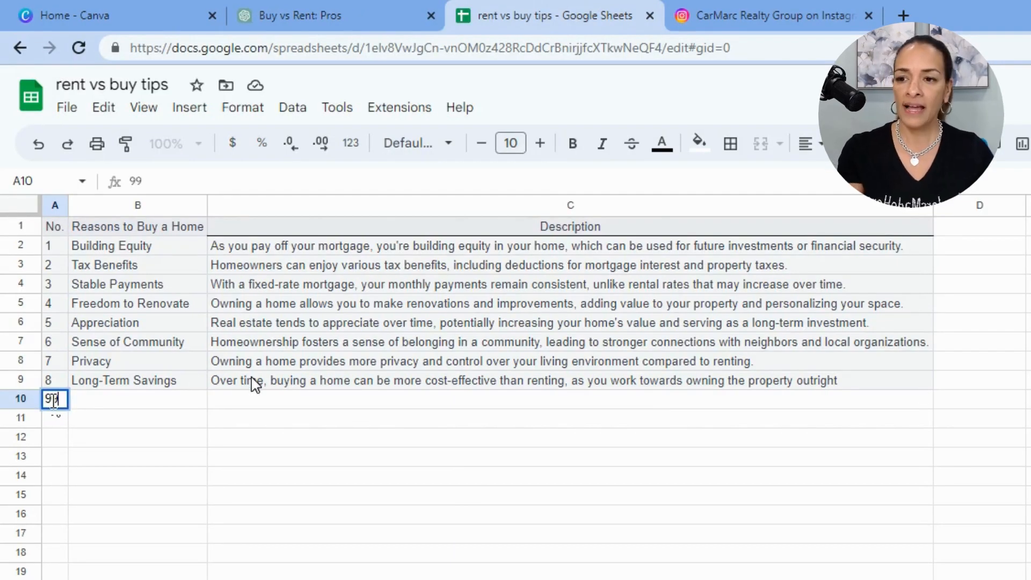
key("BackSpace")
left_click(148, 401)
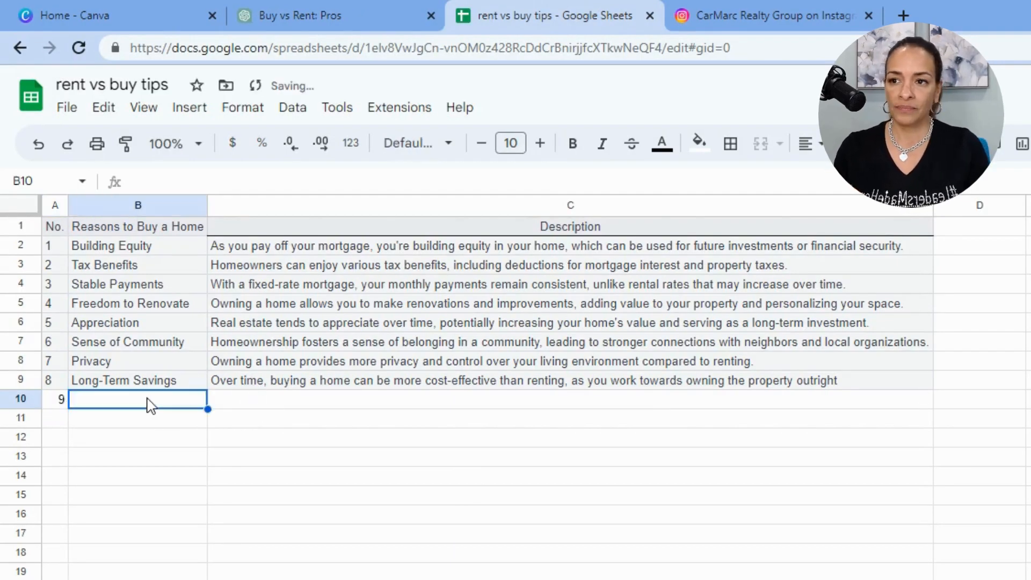
type("inves")
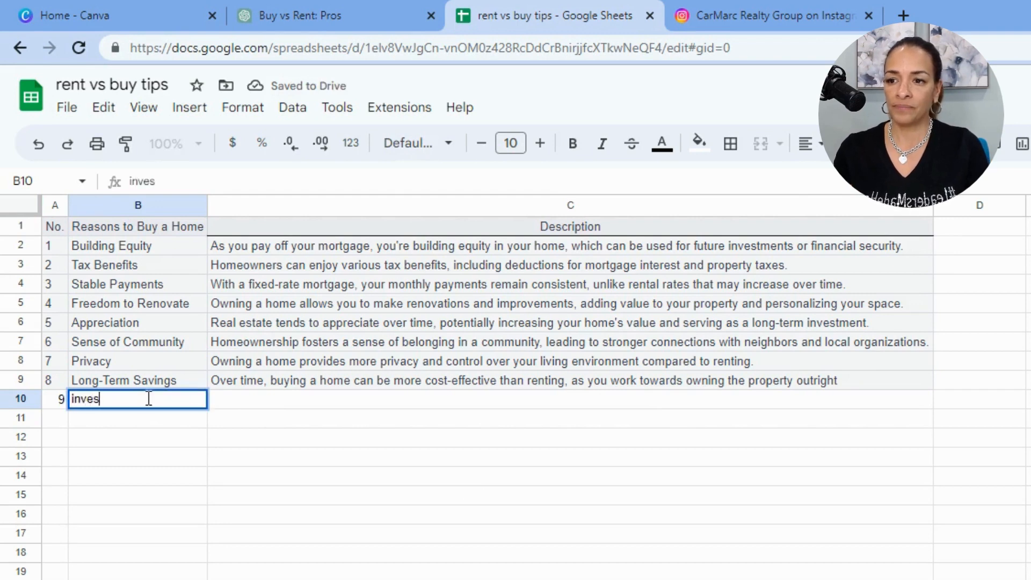
type("t in your future")
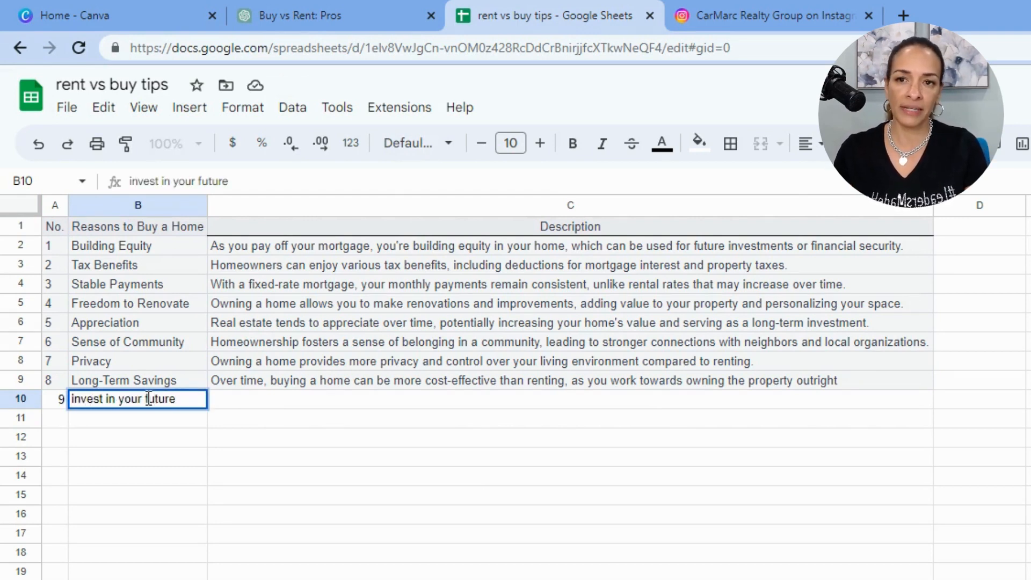
key("Tab")
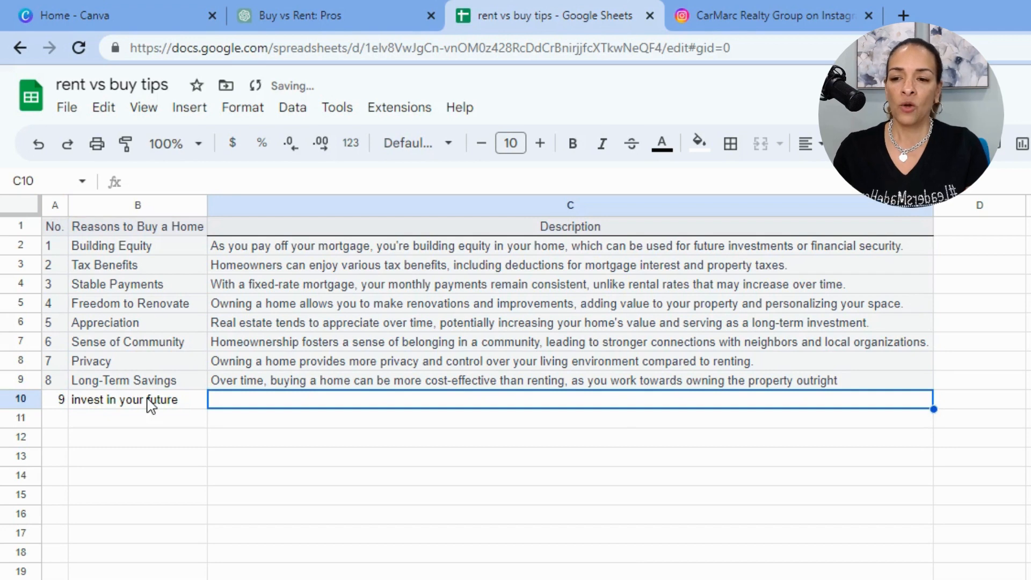
Enter the description "When you rent you are investing in someone else's mortgage or future" in C10
type("When you ")
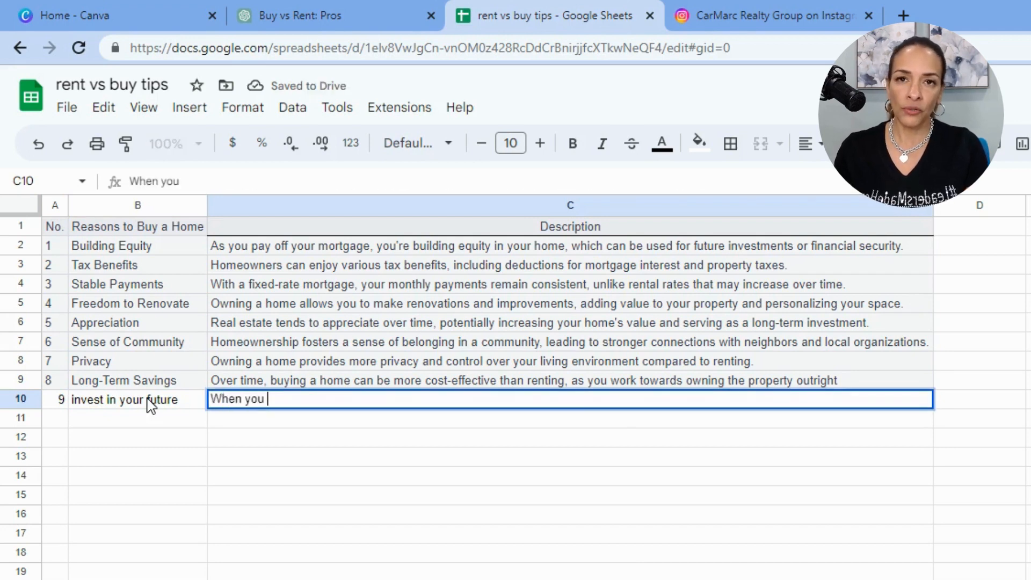
type("re")
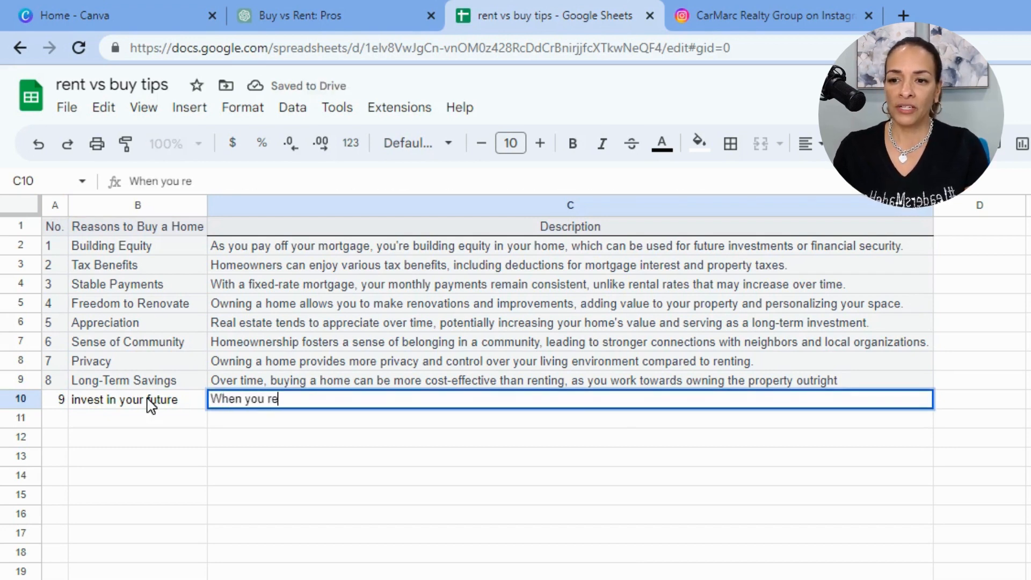
type("nt you are inves")
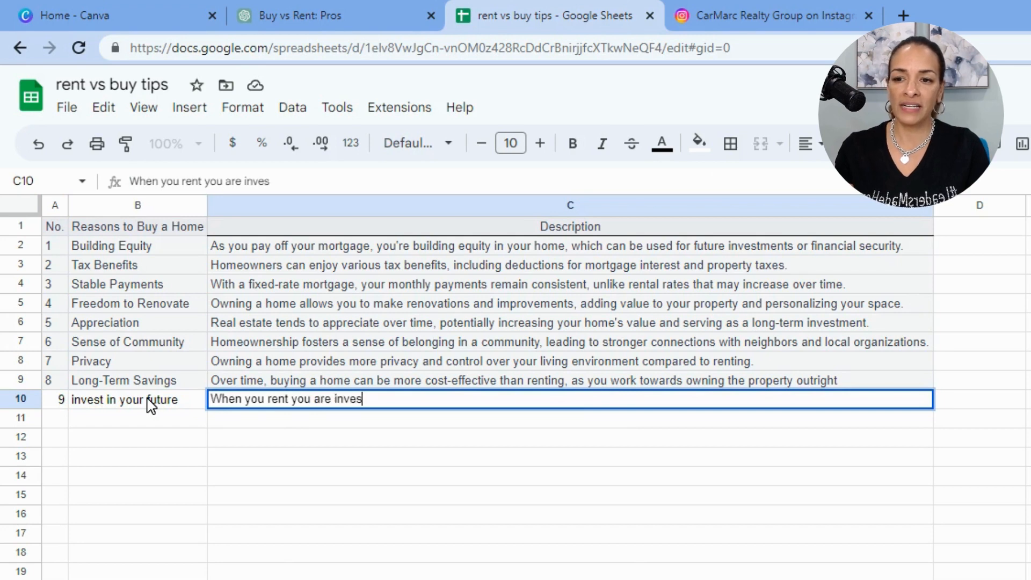
type("ting")
type("in someo")
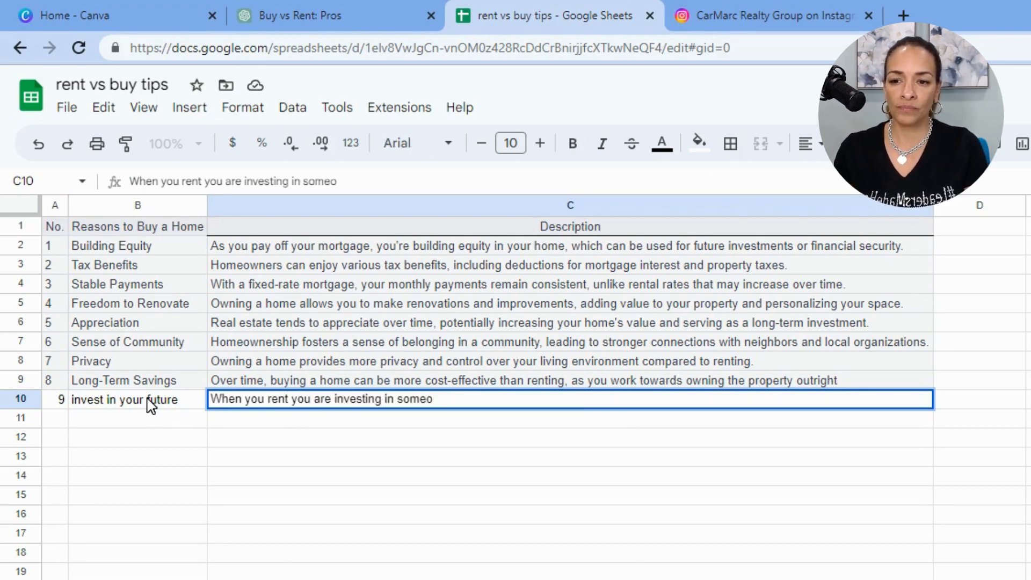
type("en")
key("BackSpace")
type("ne ")
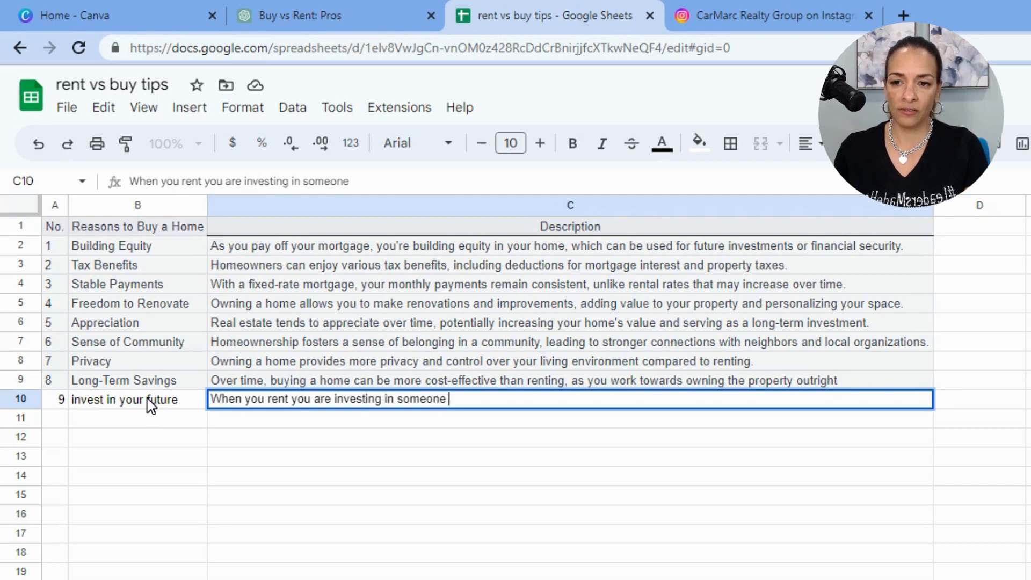
type("eslle's mortage")
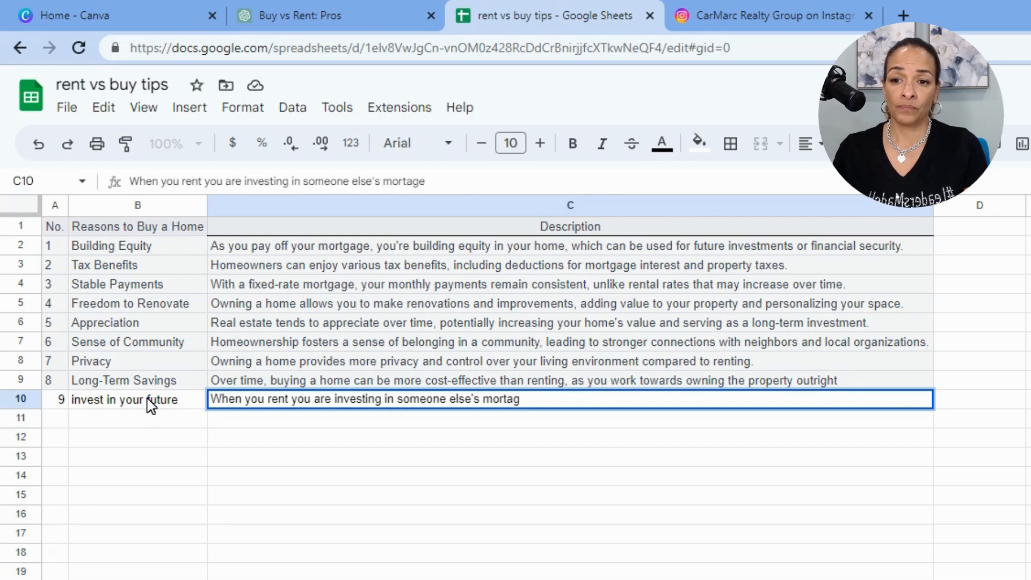
key("BackSpace")
key("BackSpace")
type("gage or futg")
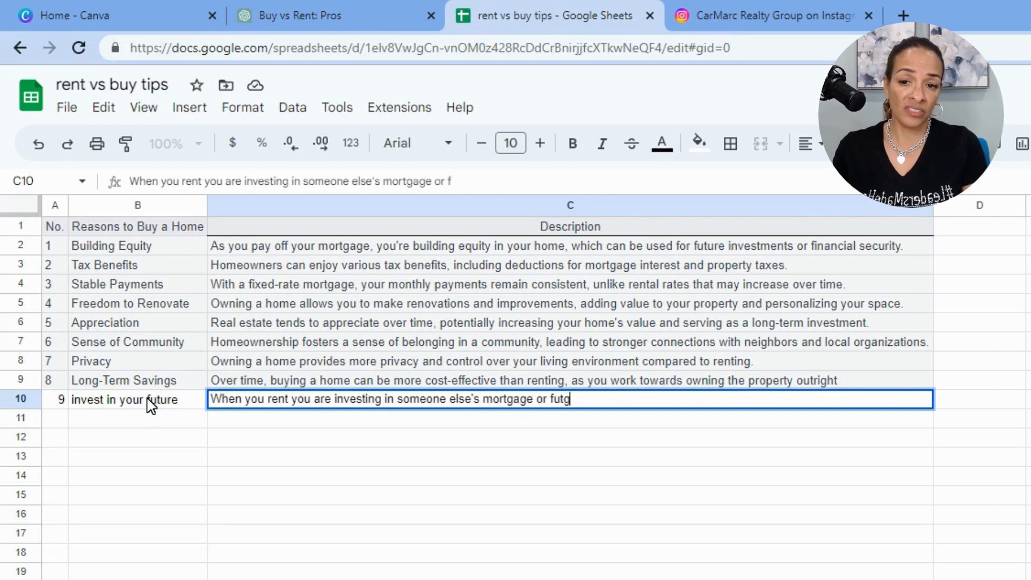
type("ur")
key("BackSpace")
key("BackSpace")
key("BackSpace")
type("ure")
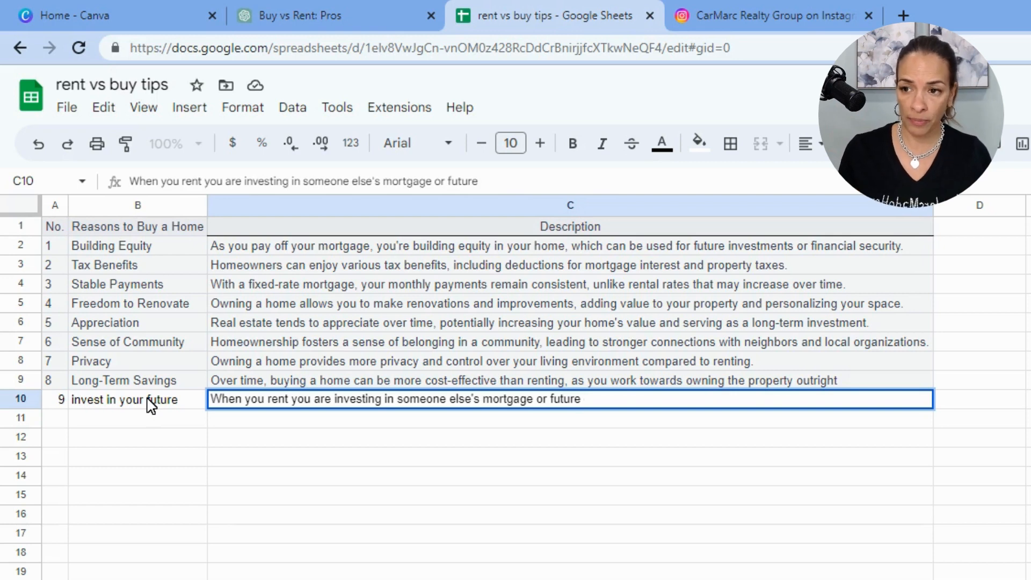
left_click(156, 551)
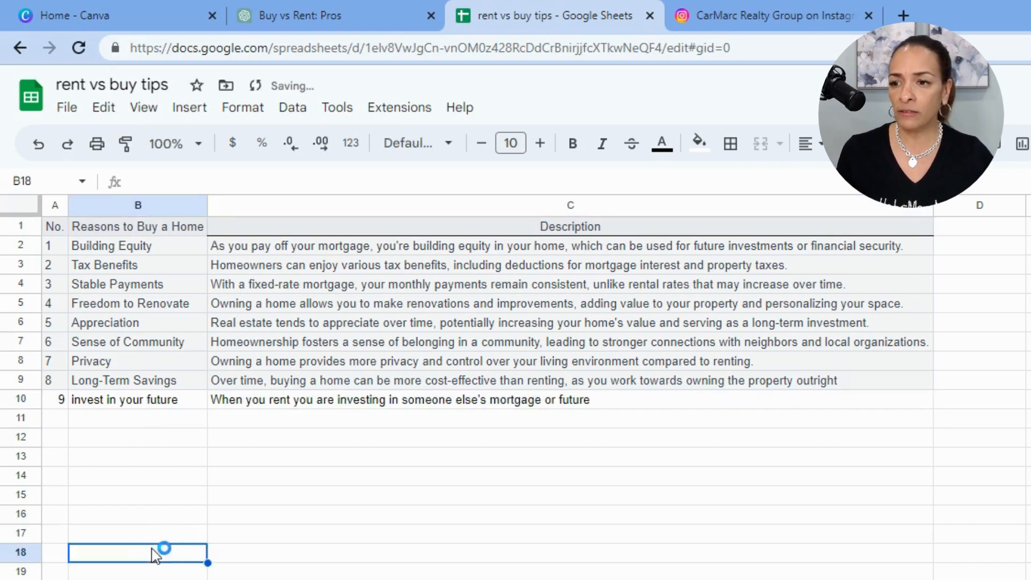
Enter 10 in A11 and the reason "House Hack" in B11
left_click(62, 422)
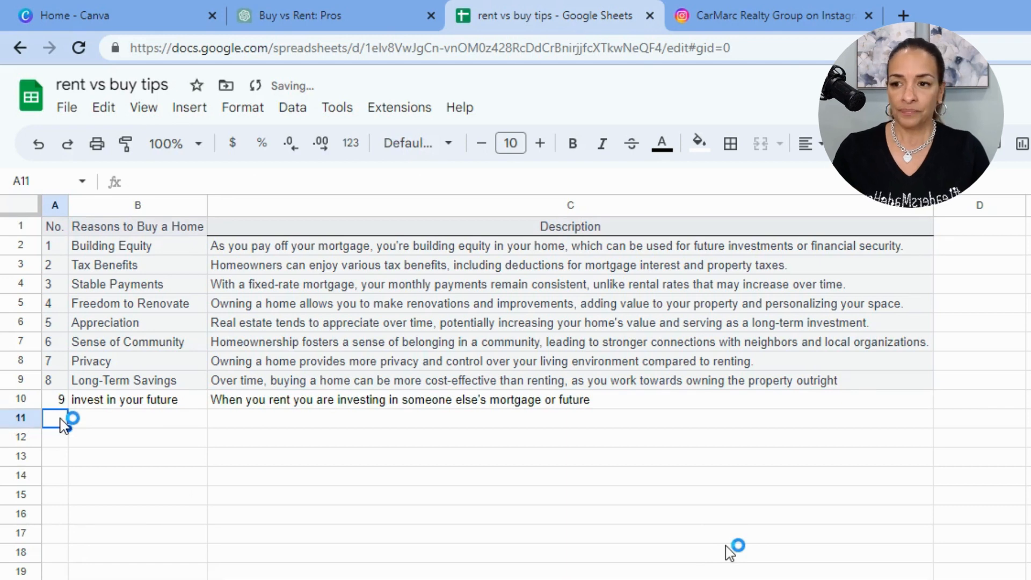
type("10")
key("Tab")
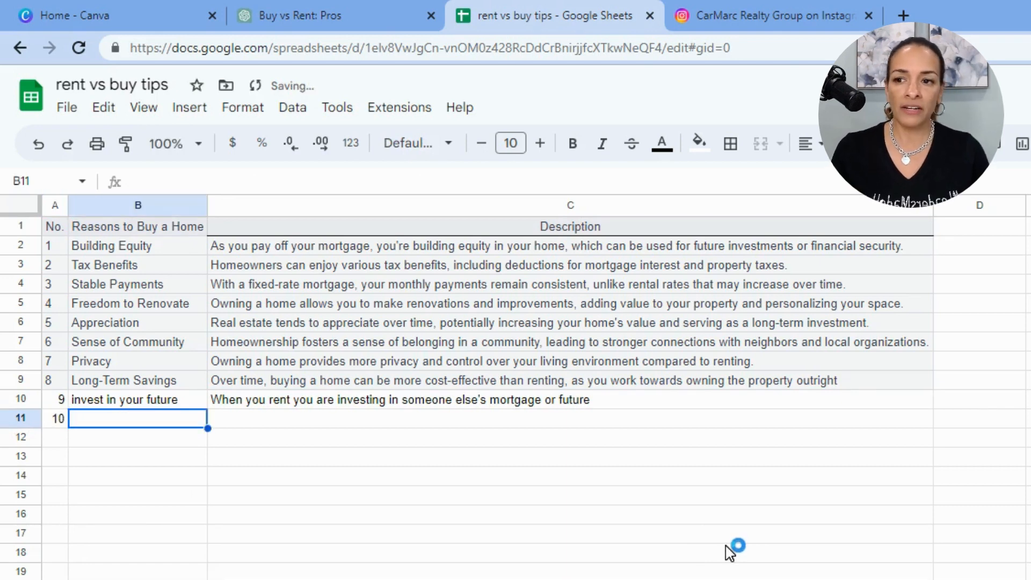
type("House HA")
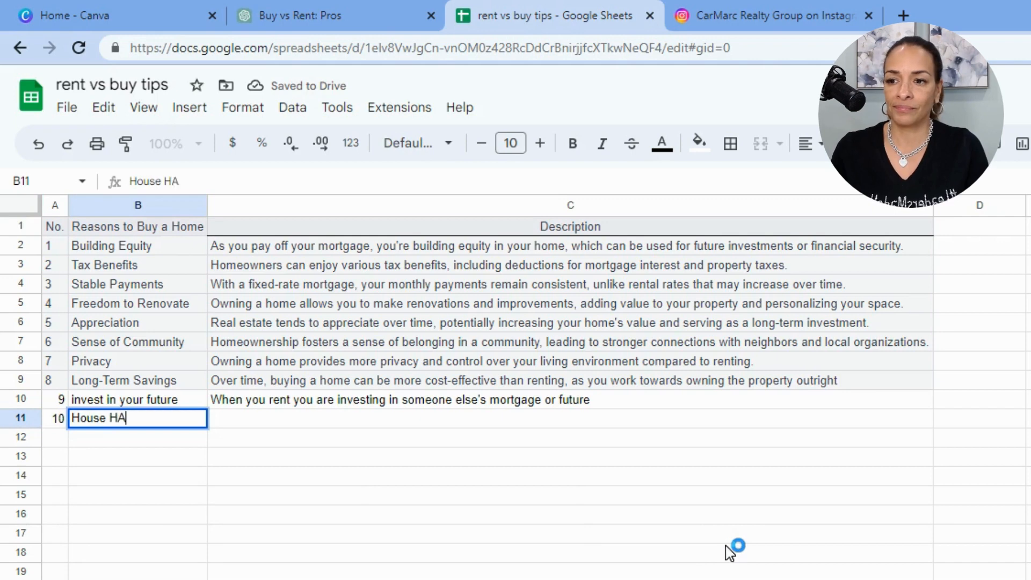
key("BackSpace")
type("ack")
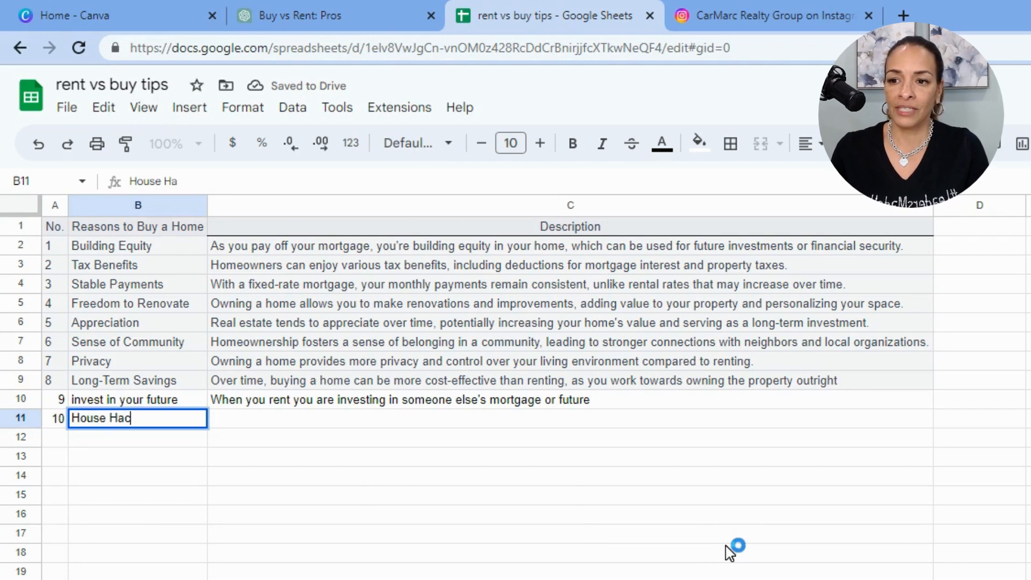
key("Tab")
Enter the description "When you own a home, after a few years, turn that property into an investment property" in C11
type("C")
key("BackSpace")
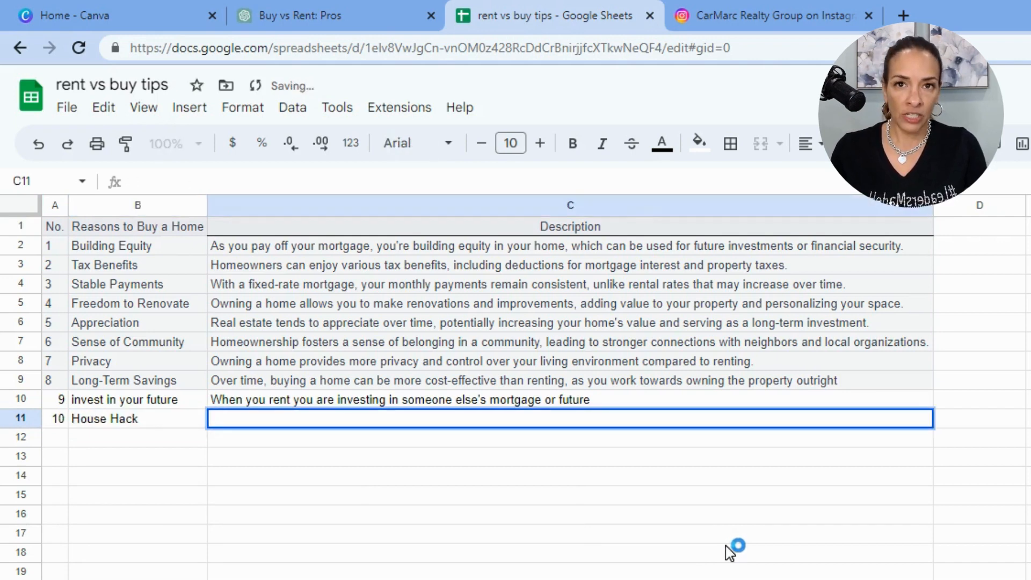
type("When you own a ")
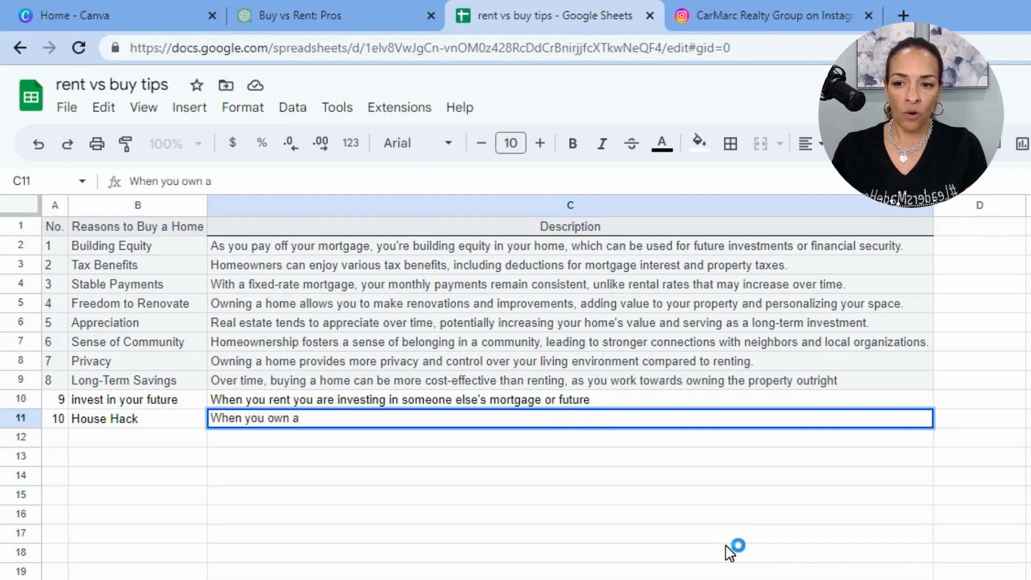
type("home, afte")
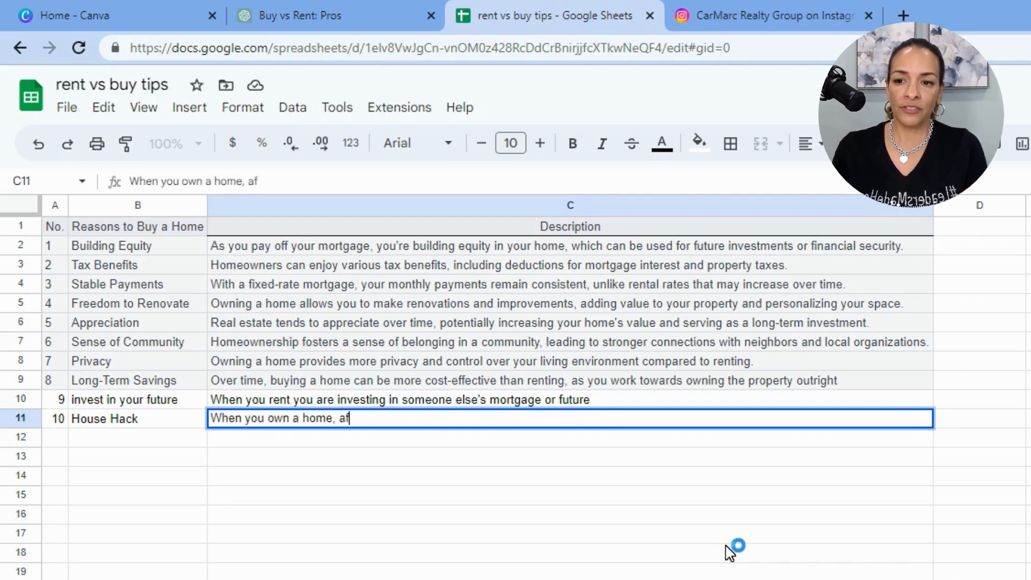
key("BackSpace")
type("ter a few years")
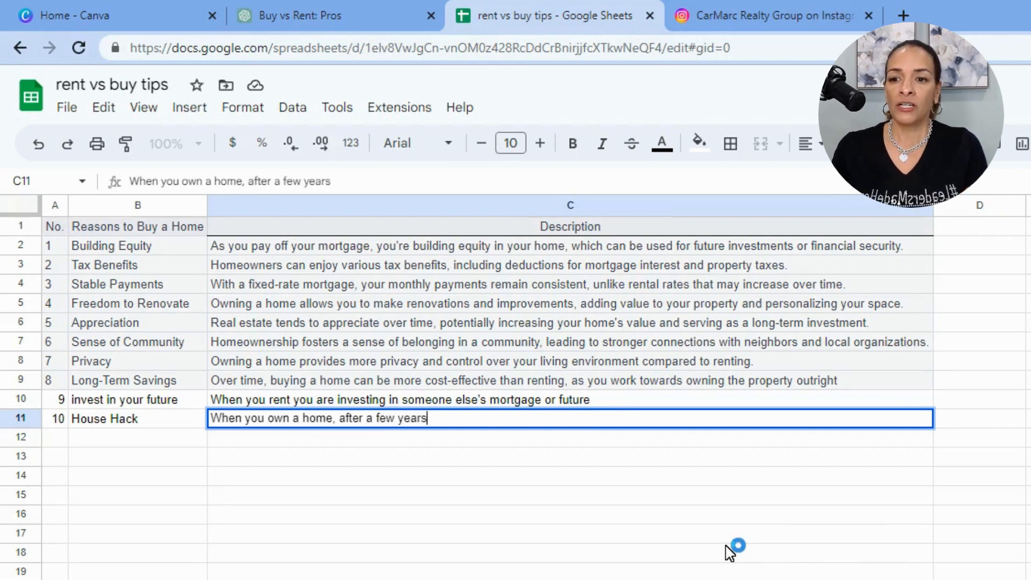
type(", turn that p")
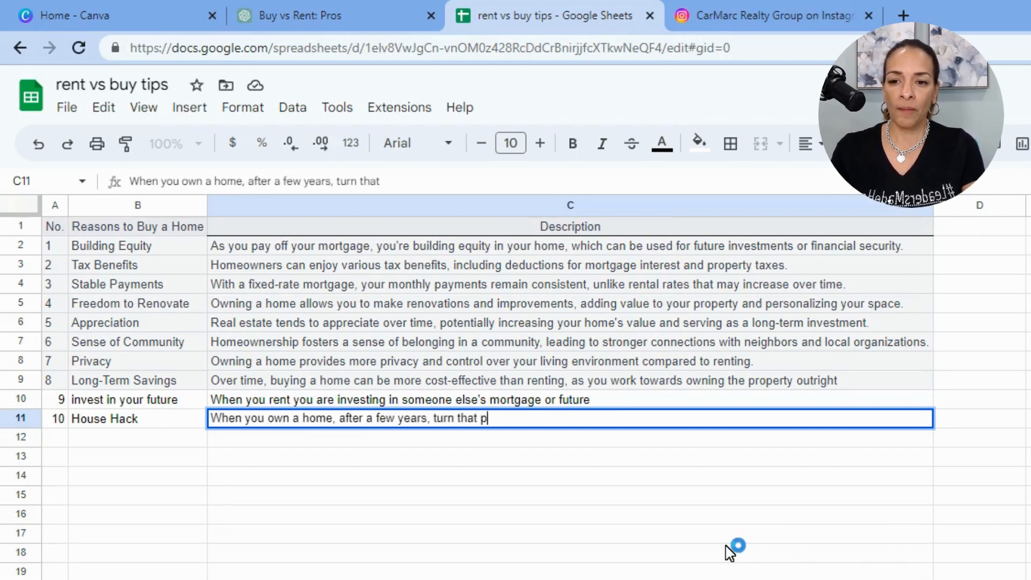
type("roperty into a ")
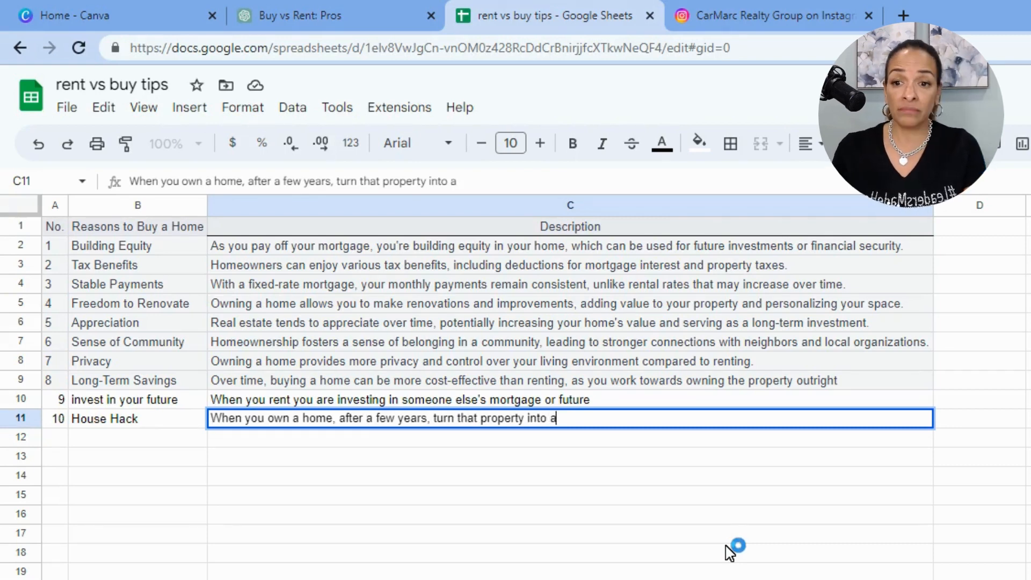
type("n investo")
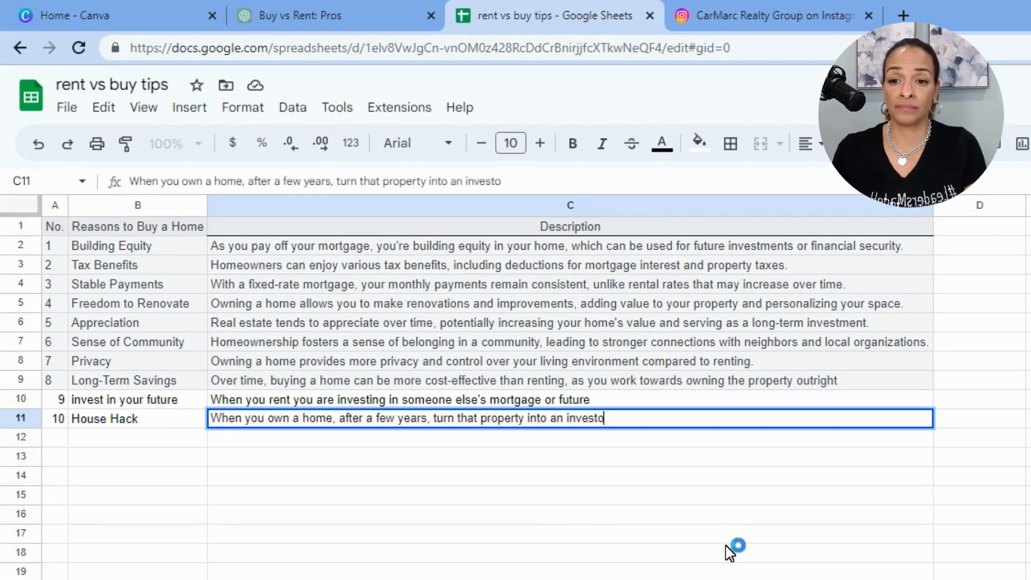
key("BackSpace")
type("ment proe")
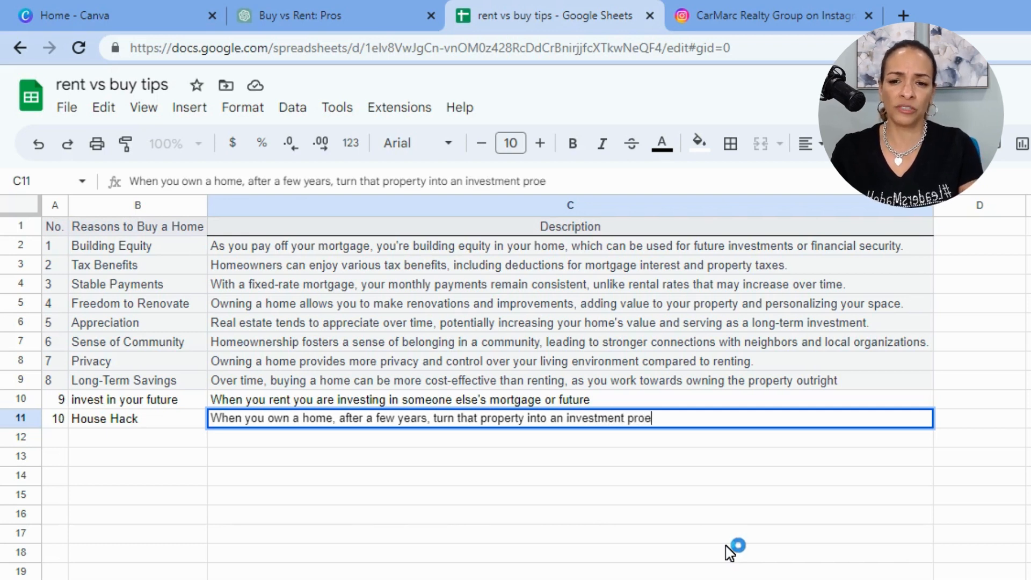
key("BackSpace")
type("perty")
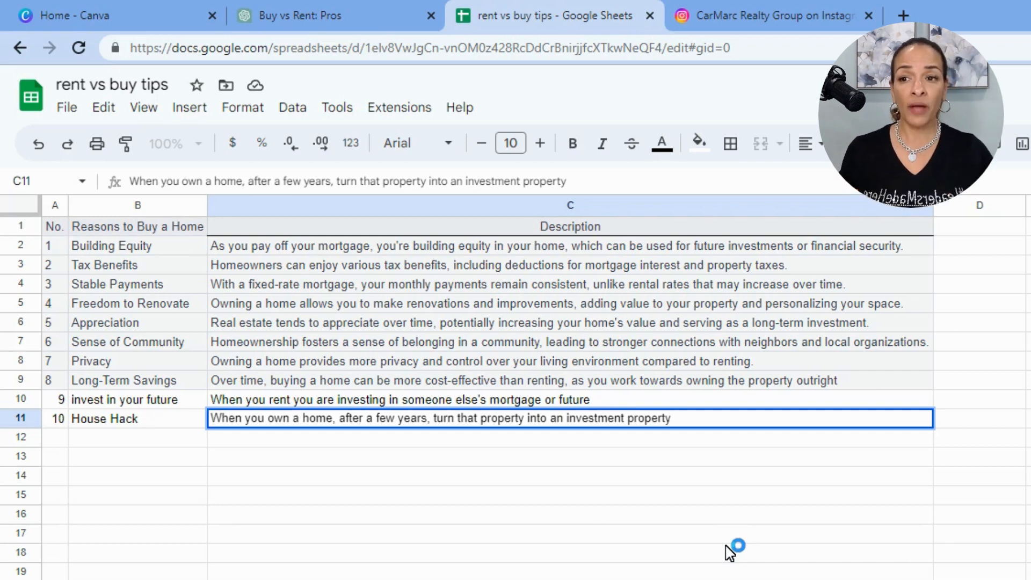
left_click(725, 546)
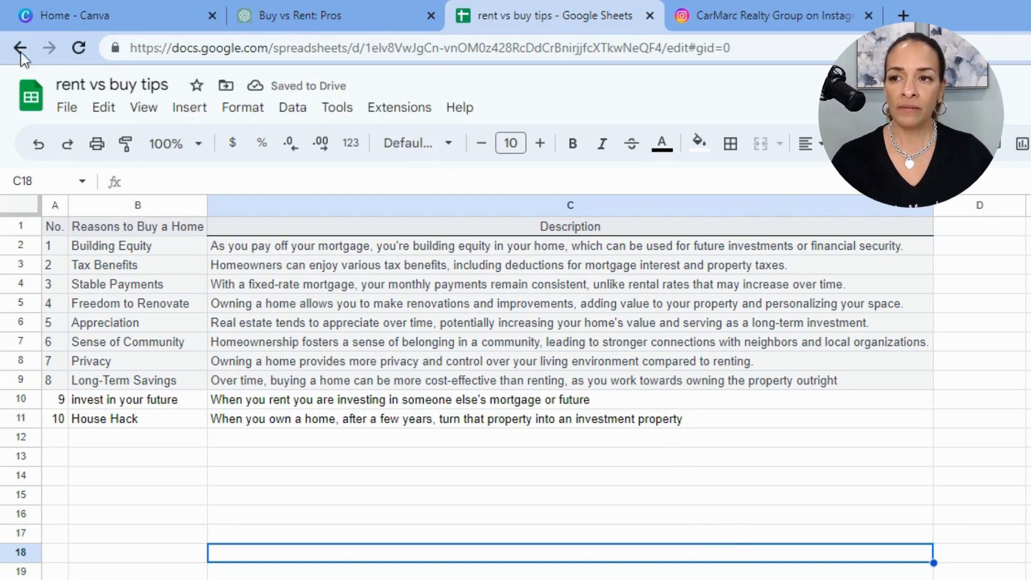
Download the "rent vs buy tips" sheet as a Comma Separated Values (.csv) file
left_click(67, 110)
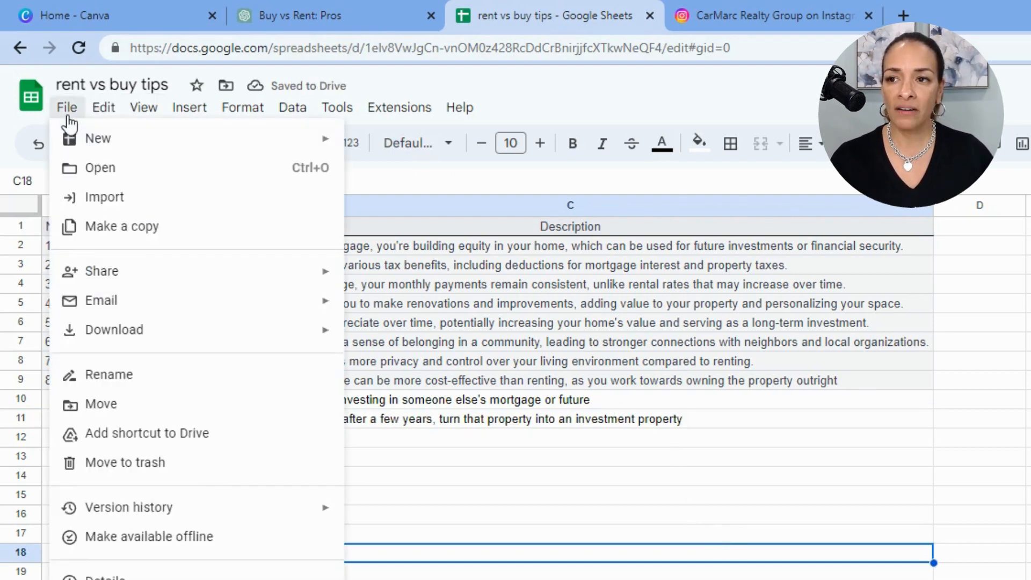
mouse_move(131, 346)
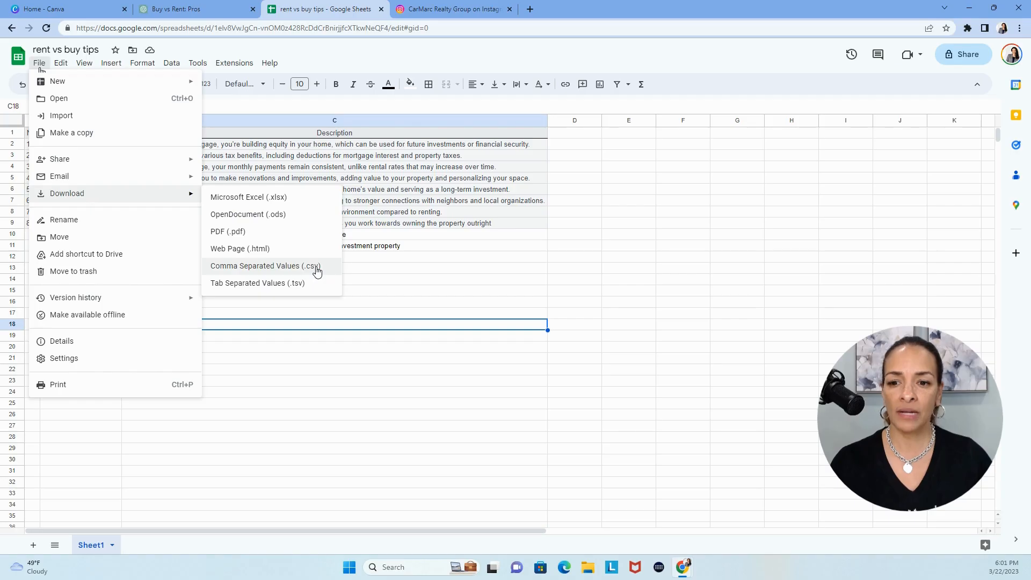
left_click(317, 271)
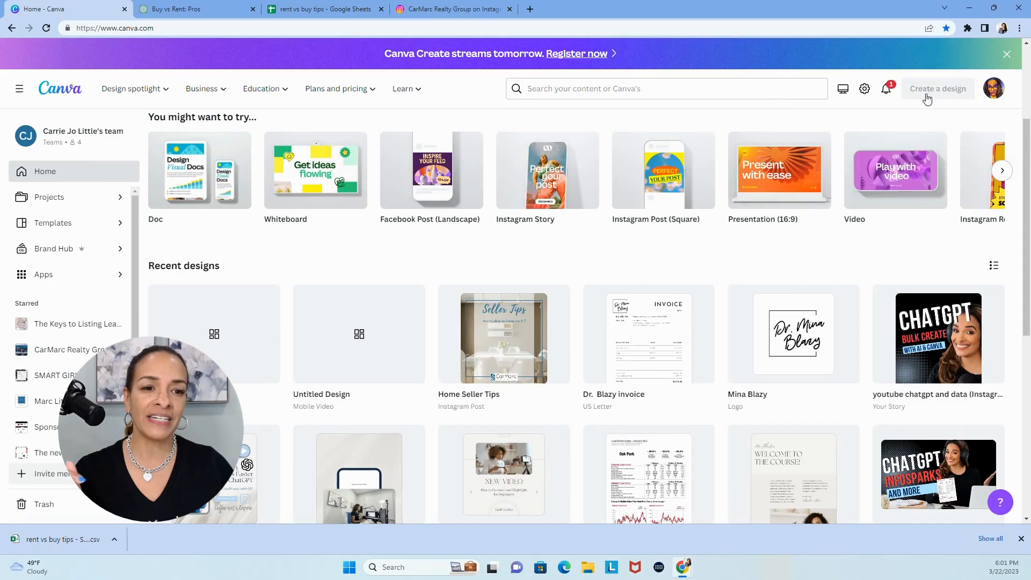
In Canva, create a new Instagram Story design and search its templates for "real estate tips"
left_click(927, 95)
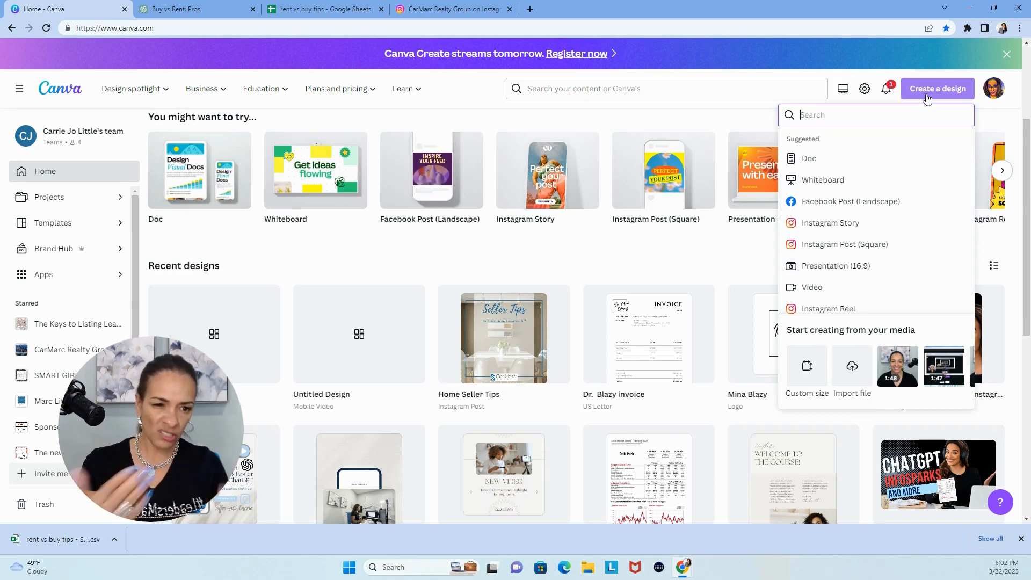
left_click(854, 225)
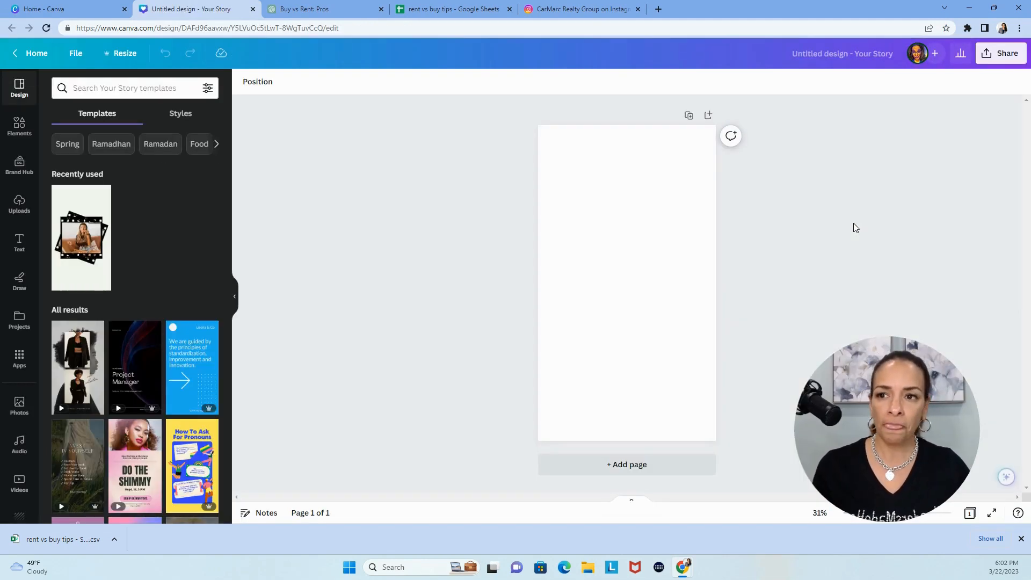
left_click(127, 83)
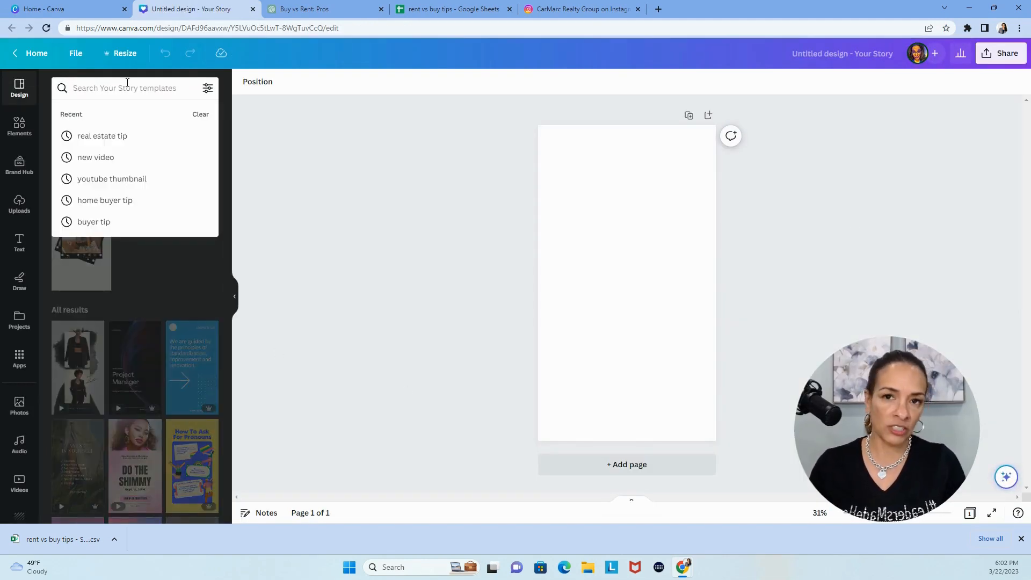
type("real es")
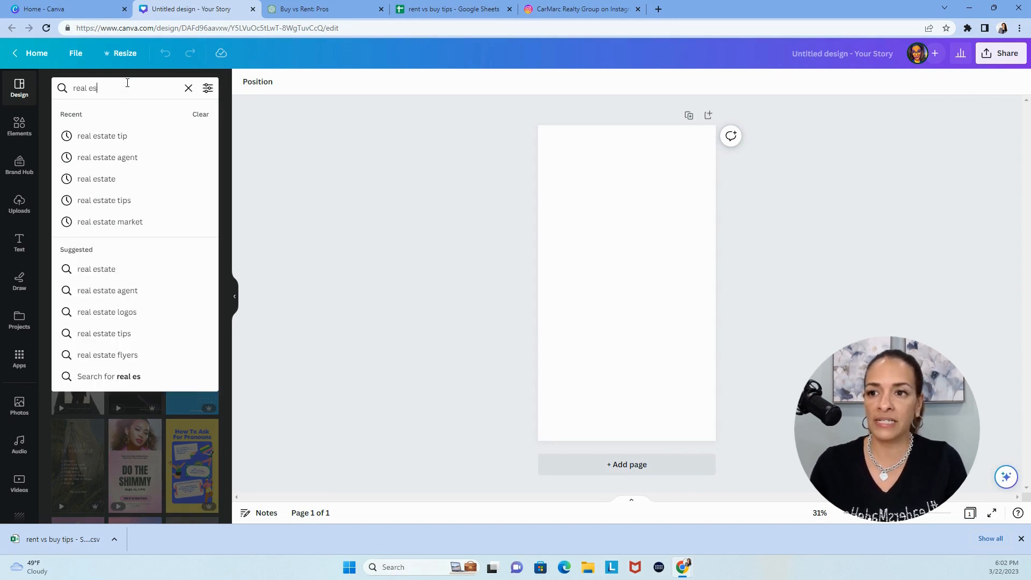
type("tate tips")
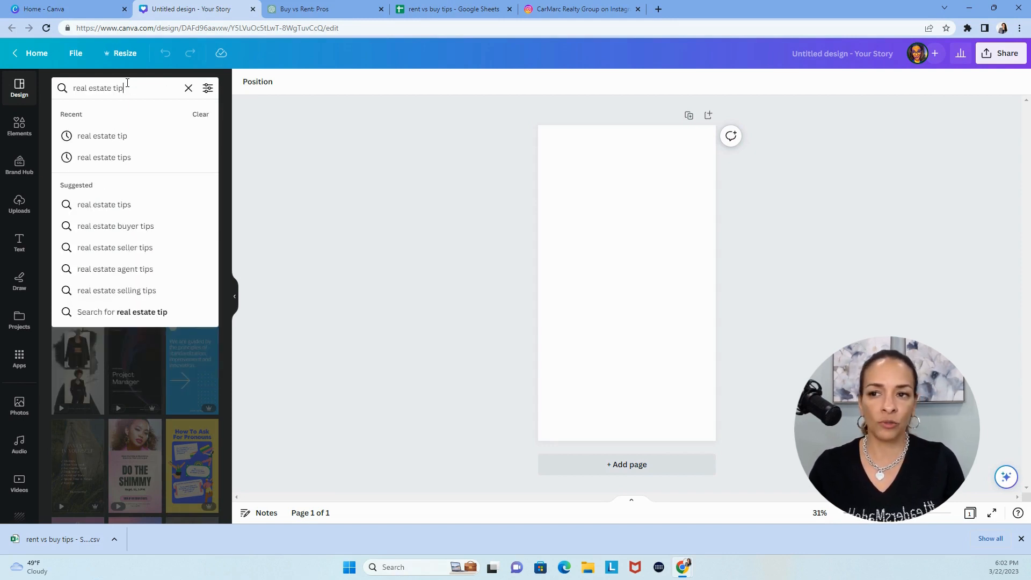
key("Return")
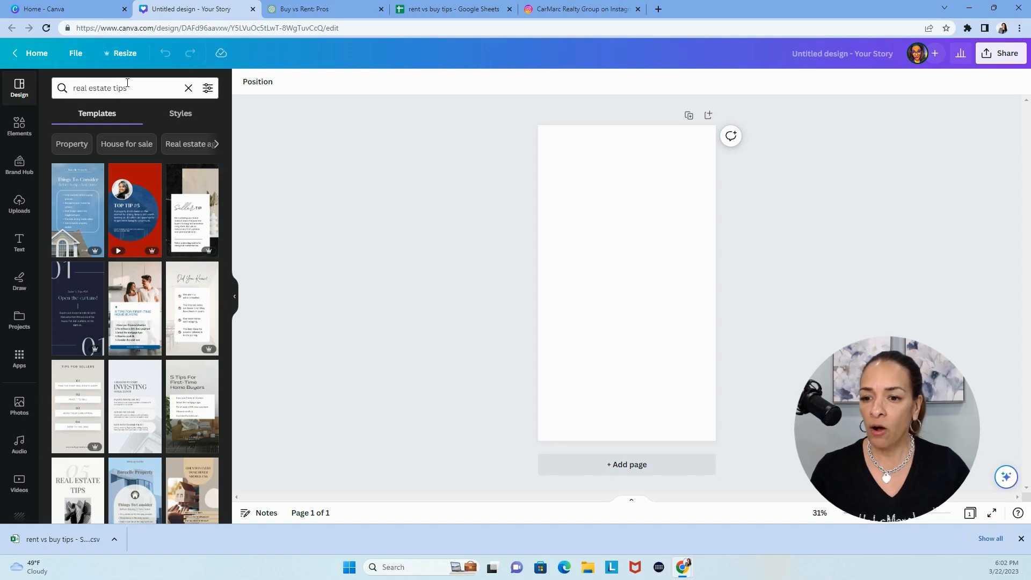
Apply the "Real Estate For Sale" video template with the translucent text panel to the blank Story page
scroll(105, 314, "down", 4)
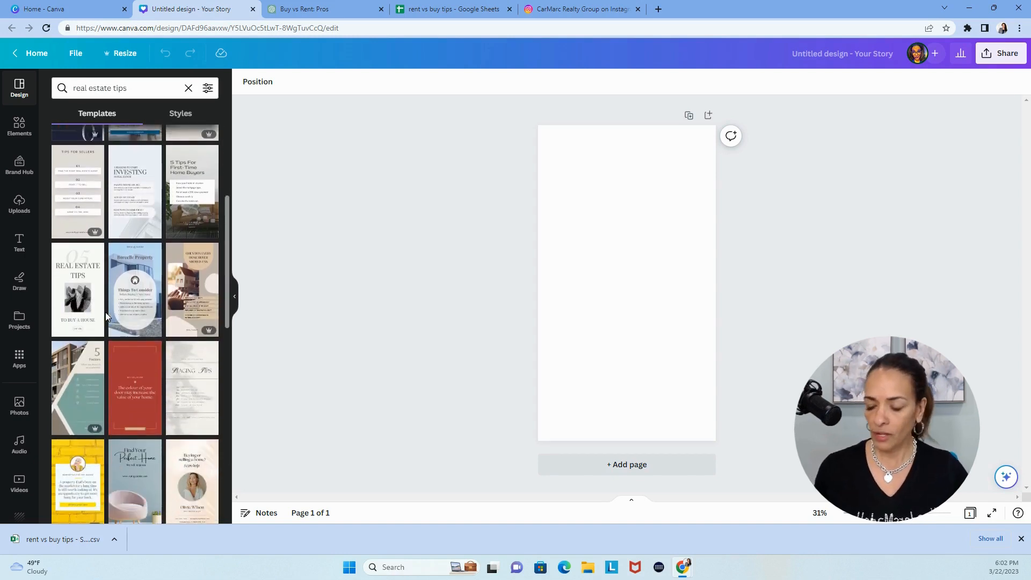
scroll(106, 312, "down", 2)
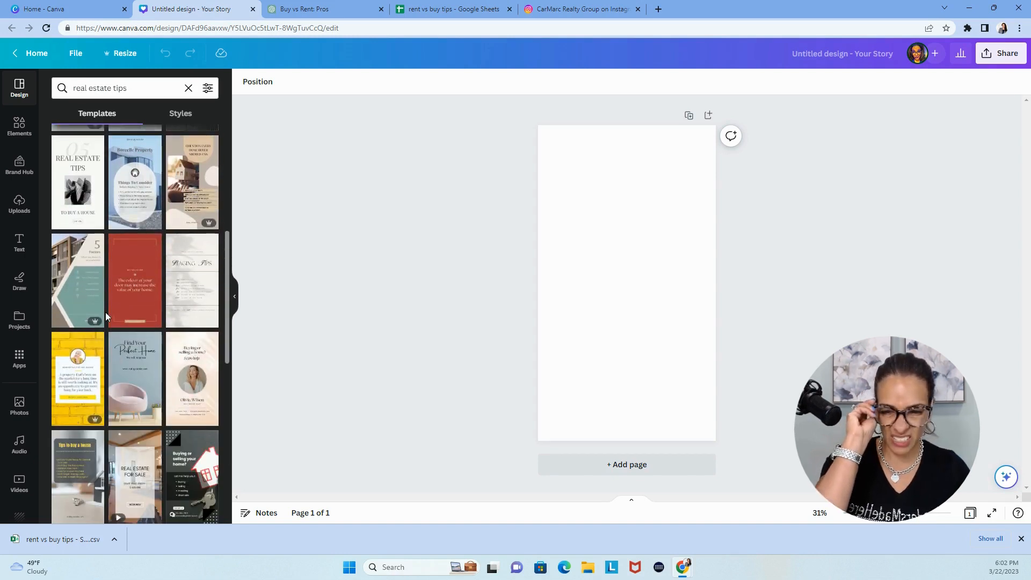
scroll(128, 336, "down", 3)
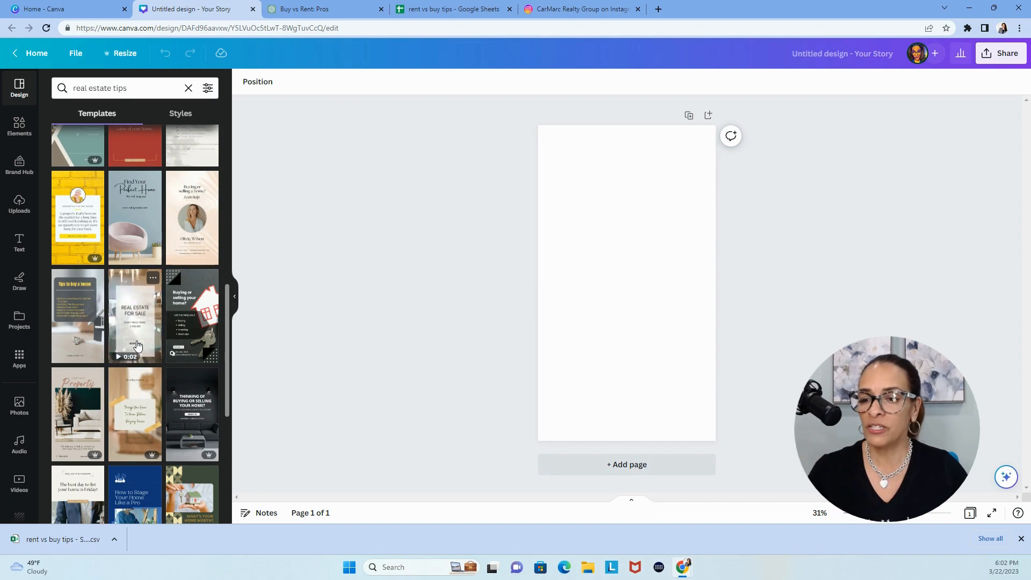
left_click(136, 337)
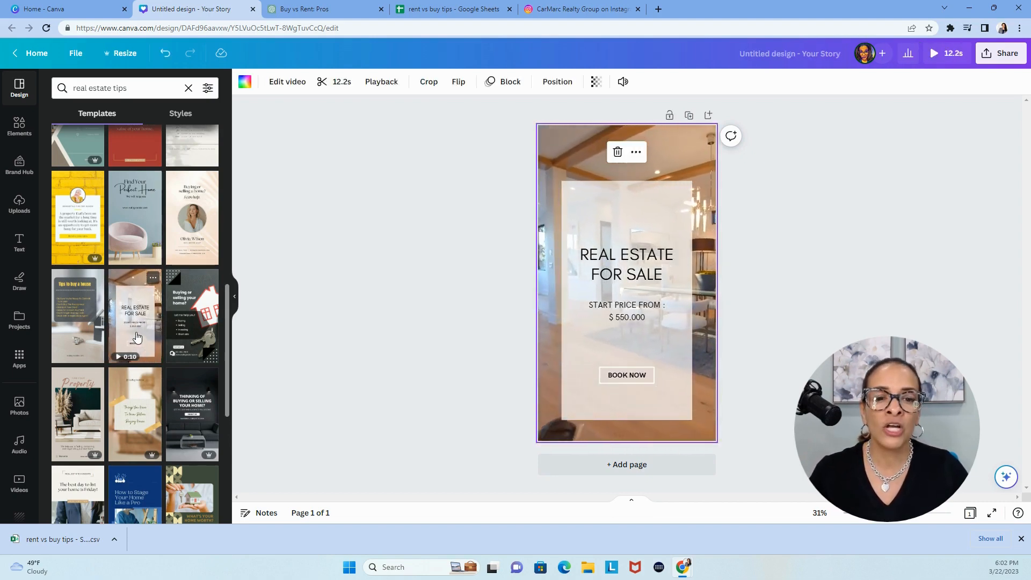
left_click(495, 285)
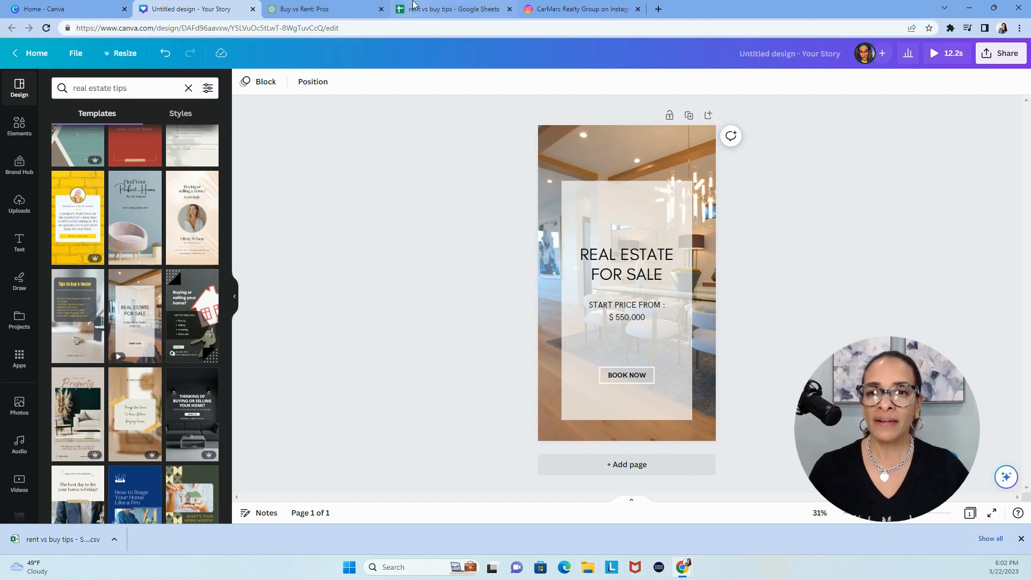
Check the columns of the "rent vs buy tips" sheet and replace the Story heading line "REAL ESTATE" with "NUMBER"
left_click(425, 11)
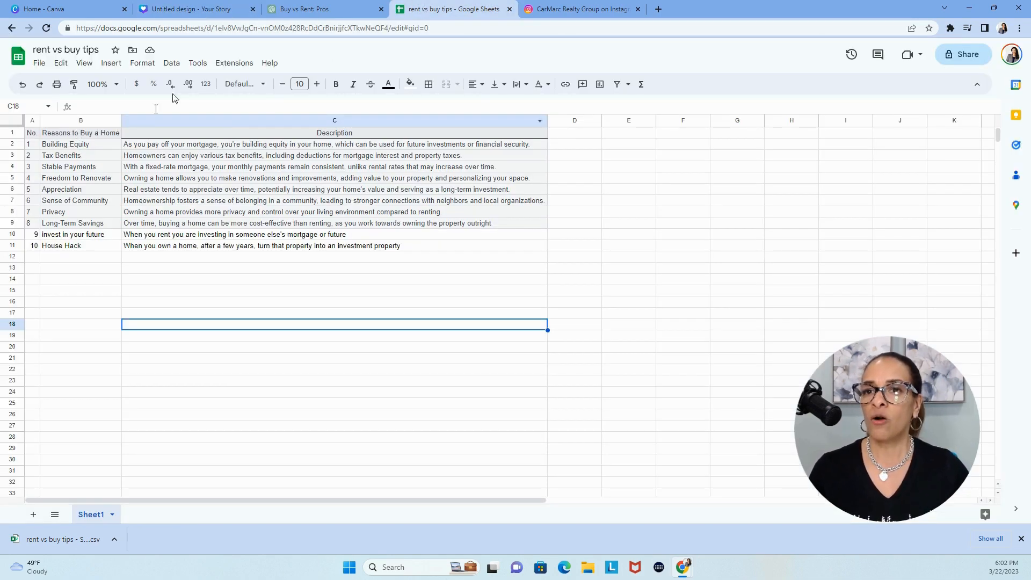
left_click(203, 11)
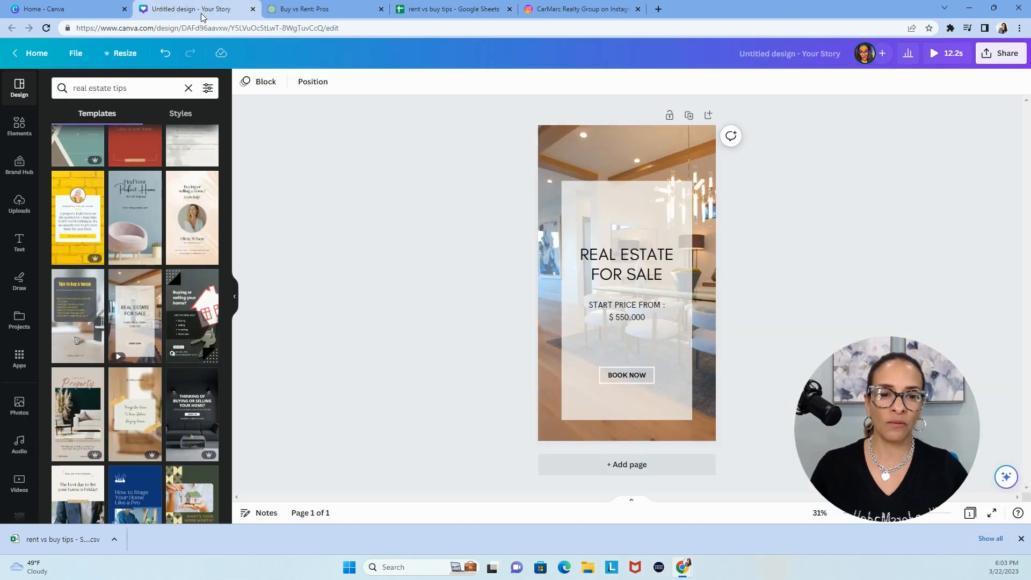
left_click(636, 256)
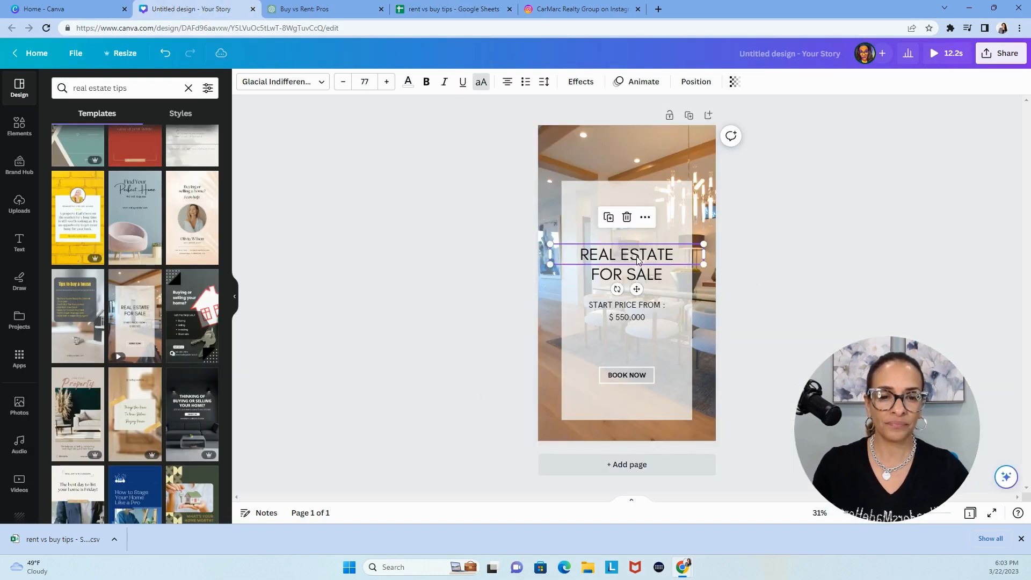
left_click(636, 256)
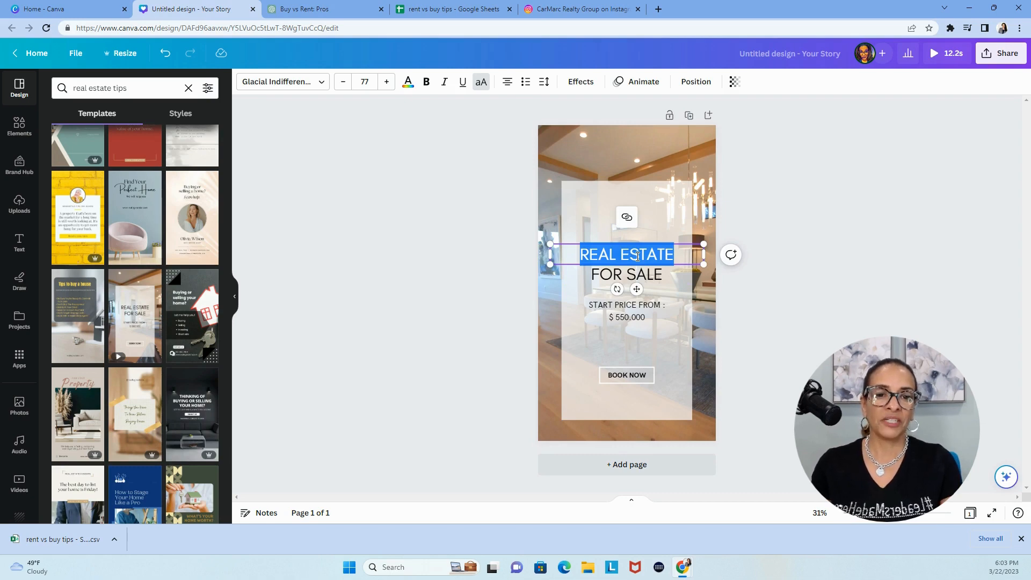
type("NUMBER")
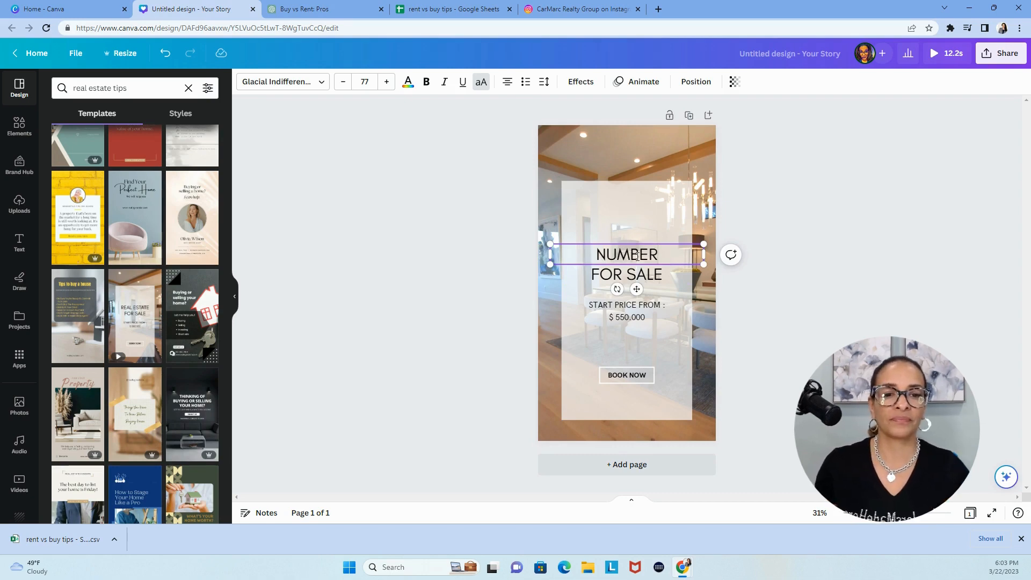
Replace the heading line "NUMBER" with "REASONS TO OWN" and reduce its font size to 62
double_click(640, 255)
type("RE")
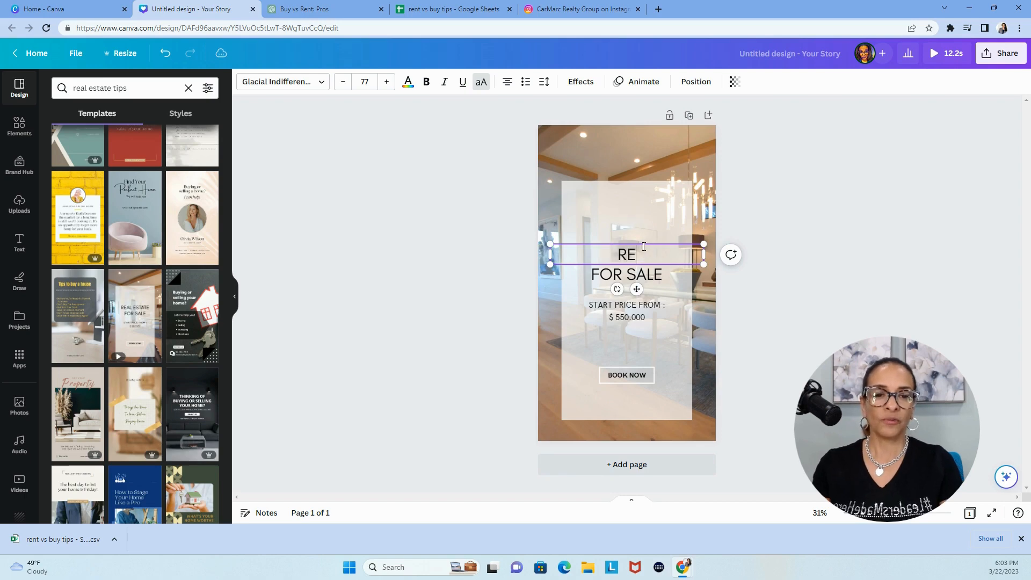
type("ASONS TO OWN")
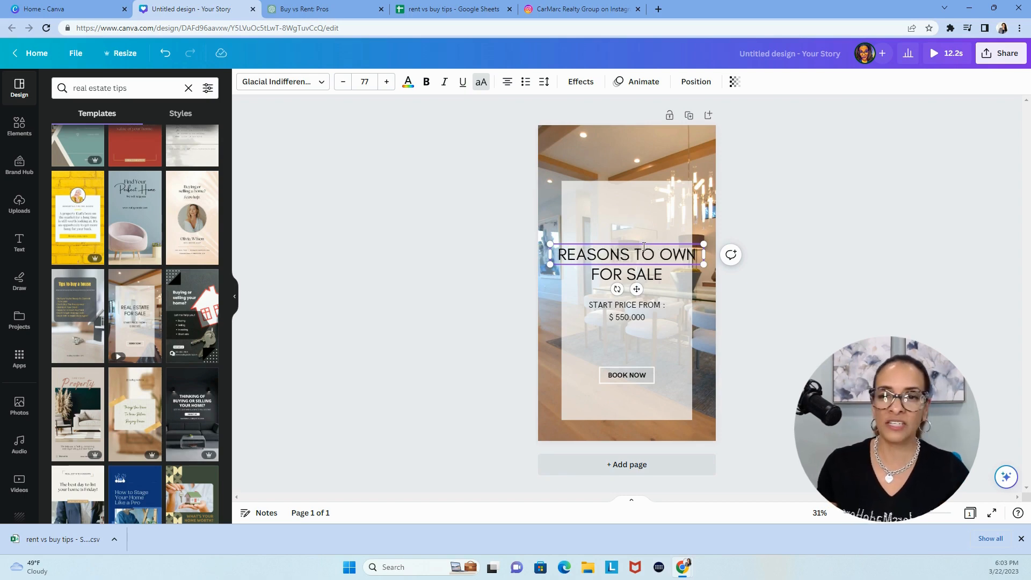
triple_click(644, 247)
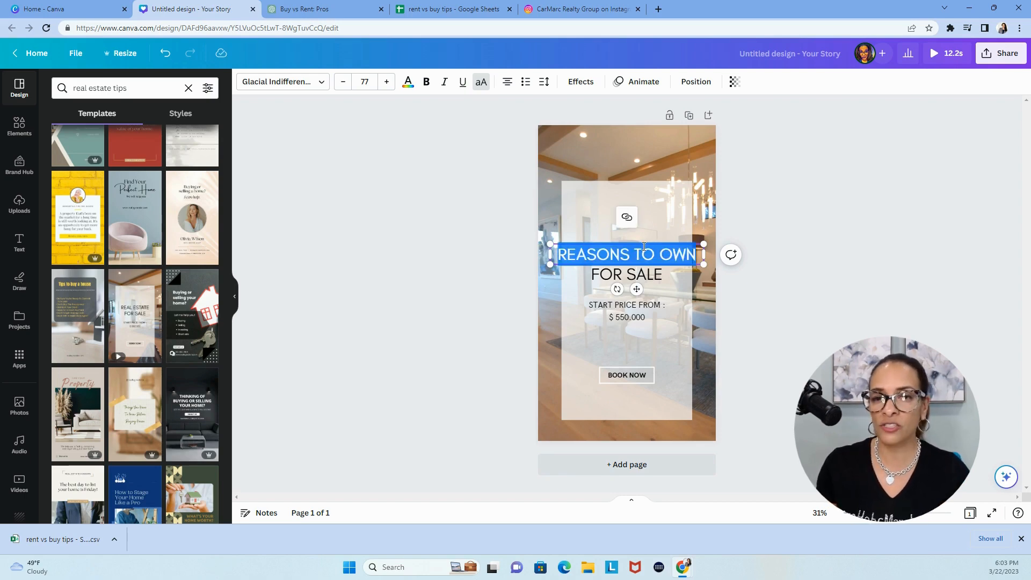
left_click(344, 81)
left_click(344, 81)
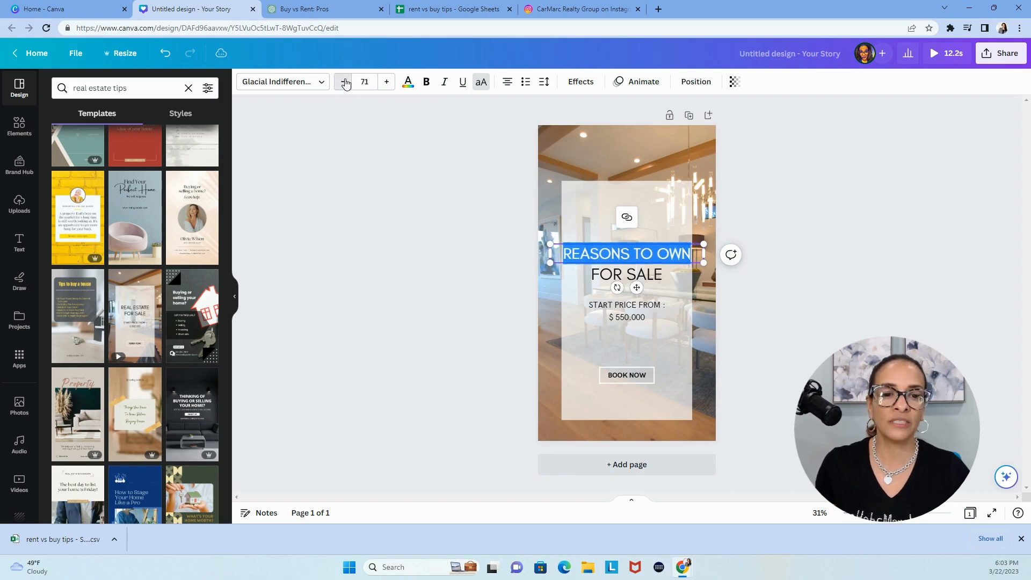
left_click(344, 82)
left_click(346, 83)
left_click(345, 83)
left_click(345, 83)
left_click(345, 83)
left_click(345, 83)
left_click(346, 83)
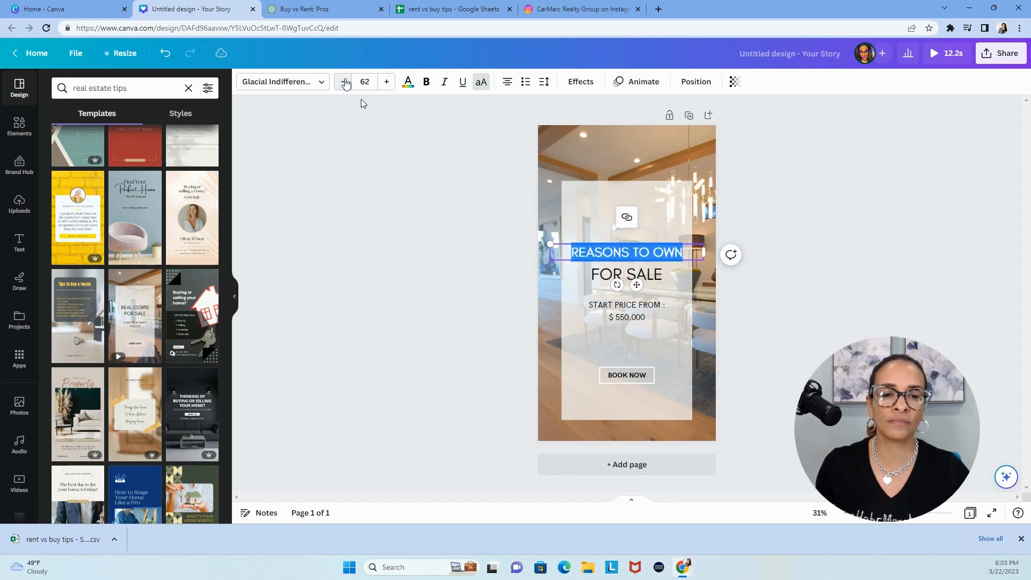
Replace the heading line "FOR SALE" with "VS RENT" and enlarge the "REASONS TO OWN" line to font size 67
triple_click(613, 275)
type("VS RENT")
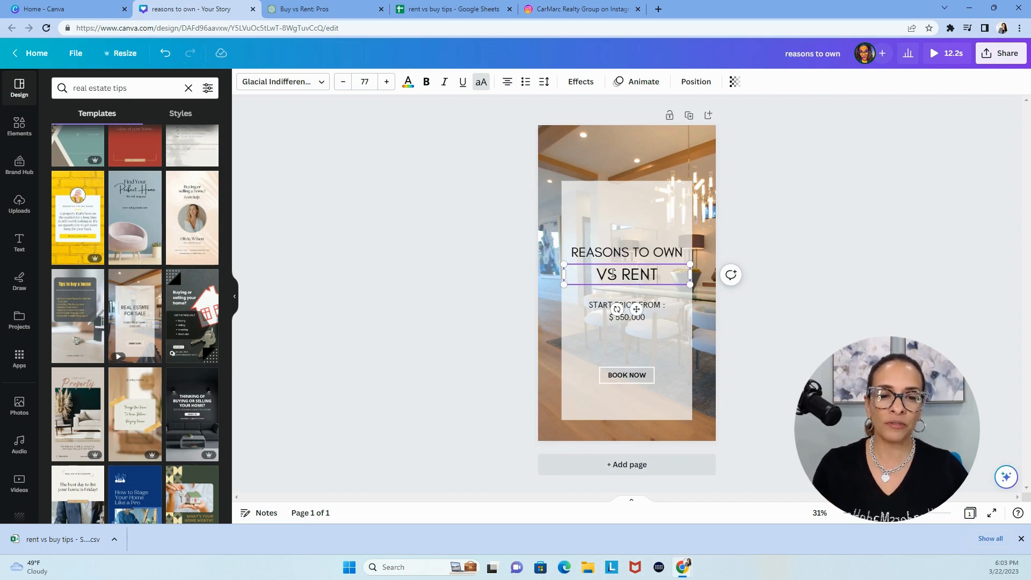
left_click(612, 255)
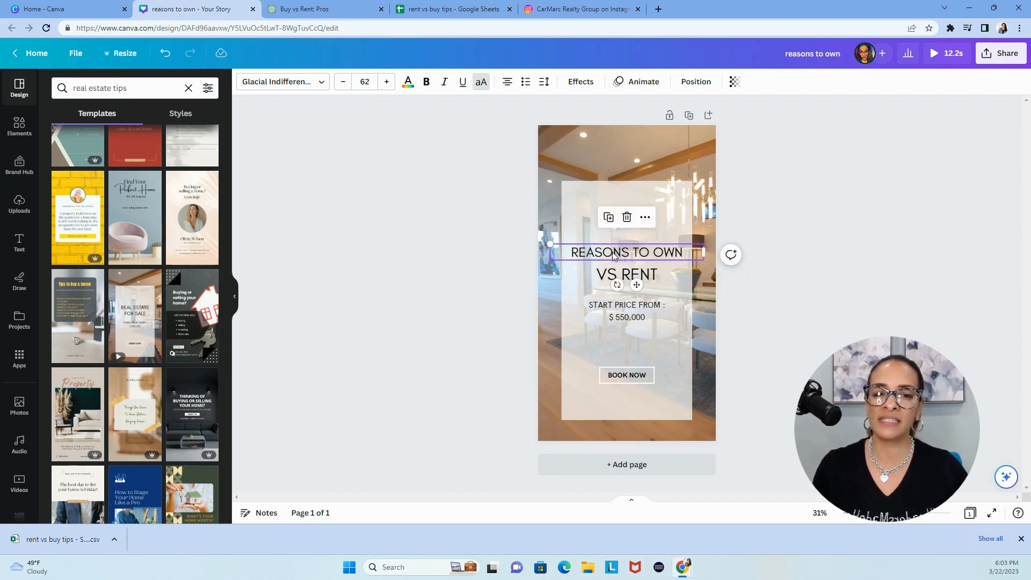
left_click(388, 82)
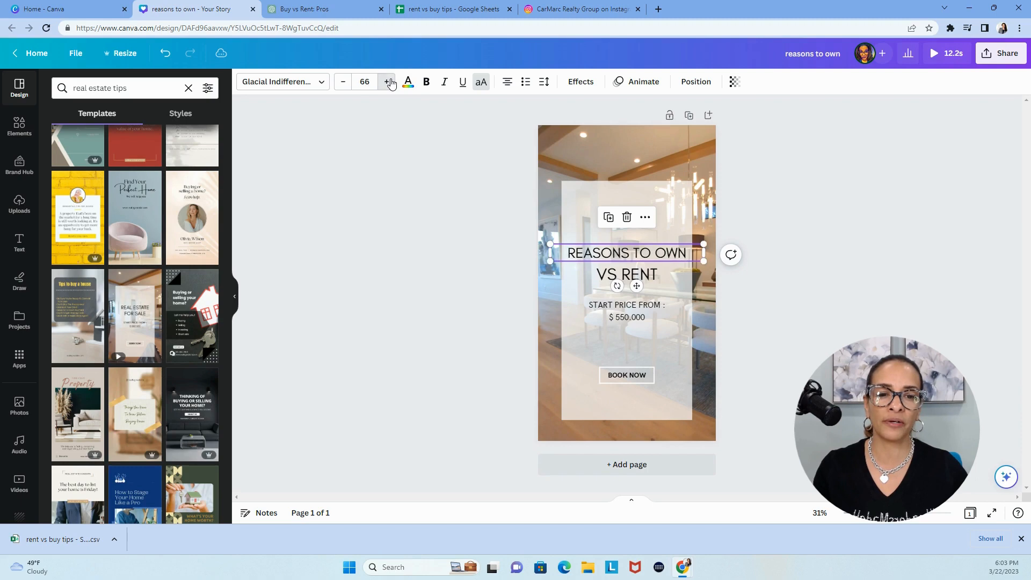
Set the font size of the "VS RENT" line to 62
left_click(605, 277)
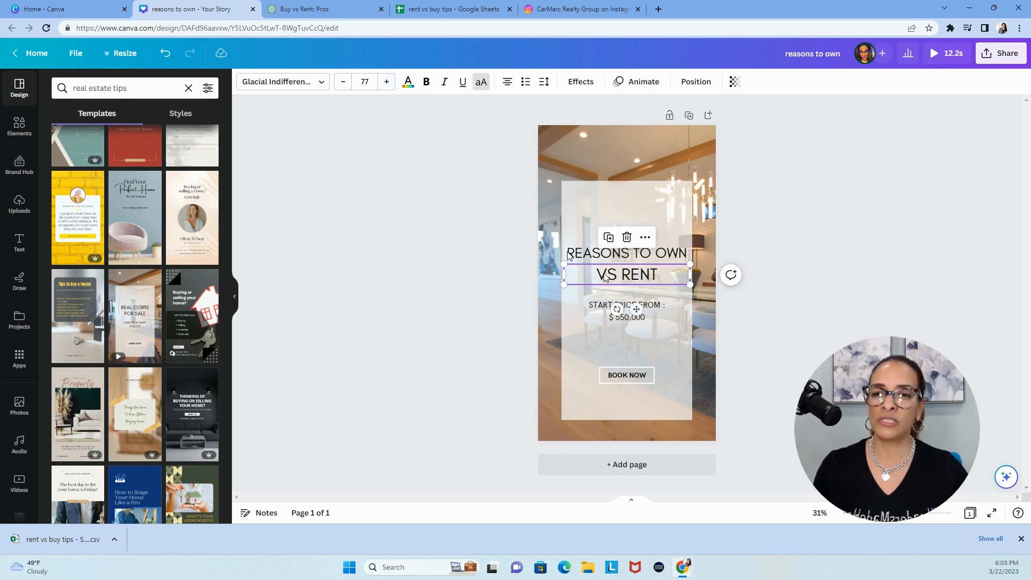
left_click(366, 79)
type("62")
key("Return")
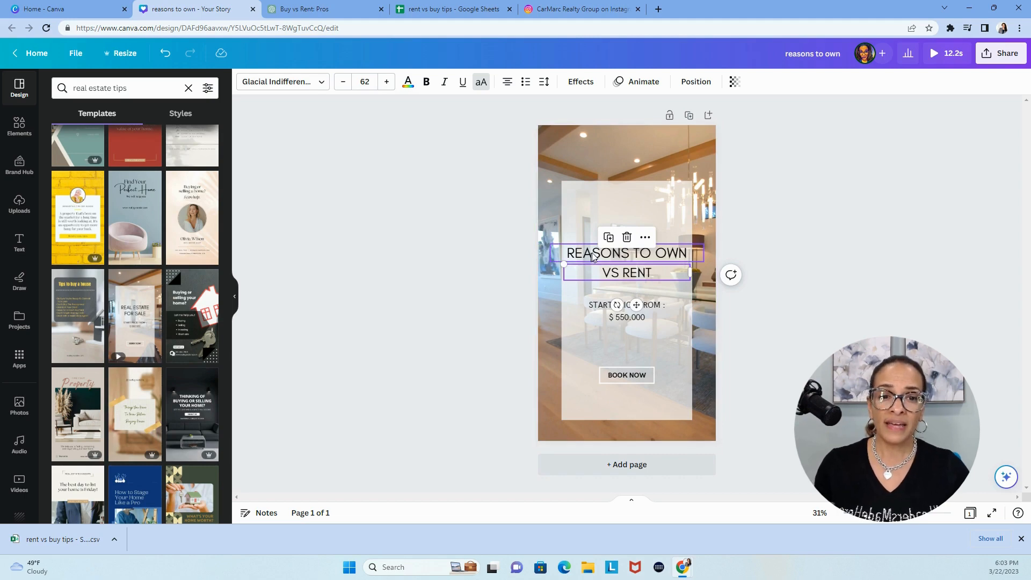
left_click(806, 228)
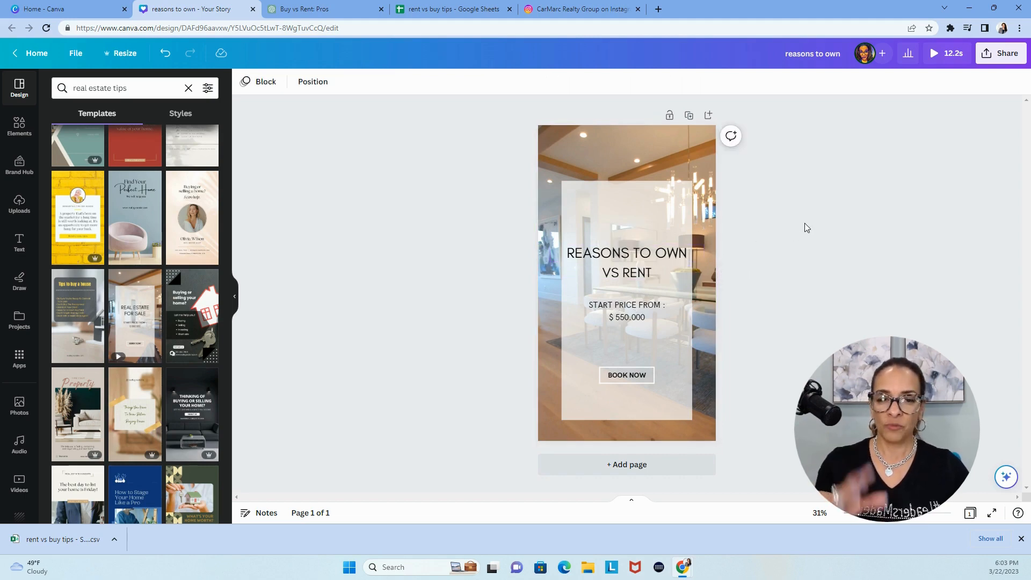
Add a heading text box above "REASONS TO OWN" and replace its placeholder text with "number"
left_click(21, 242)
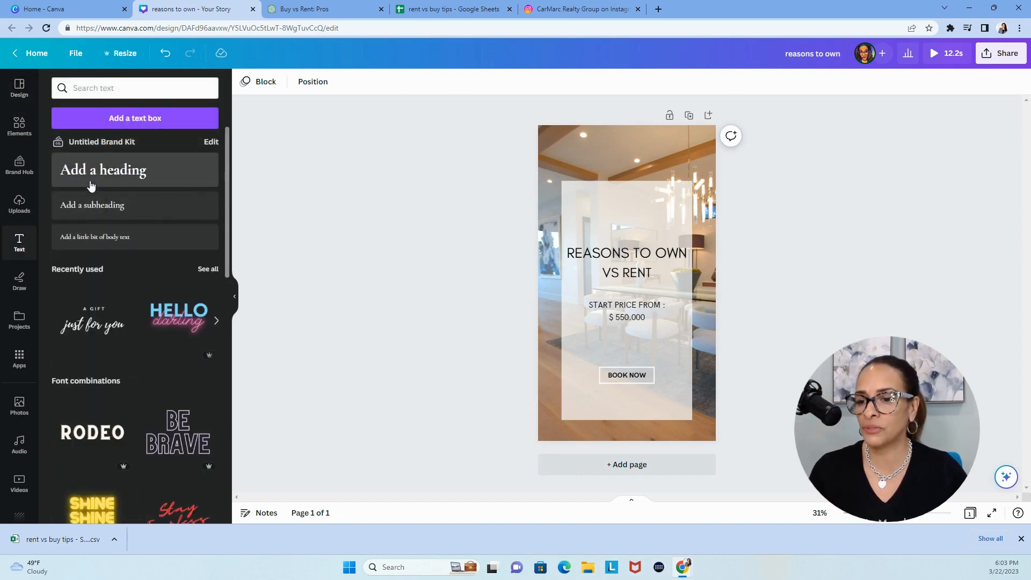
scroll(103, 468, "down", 5)
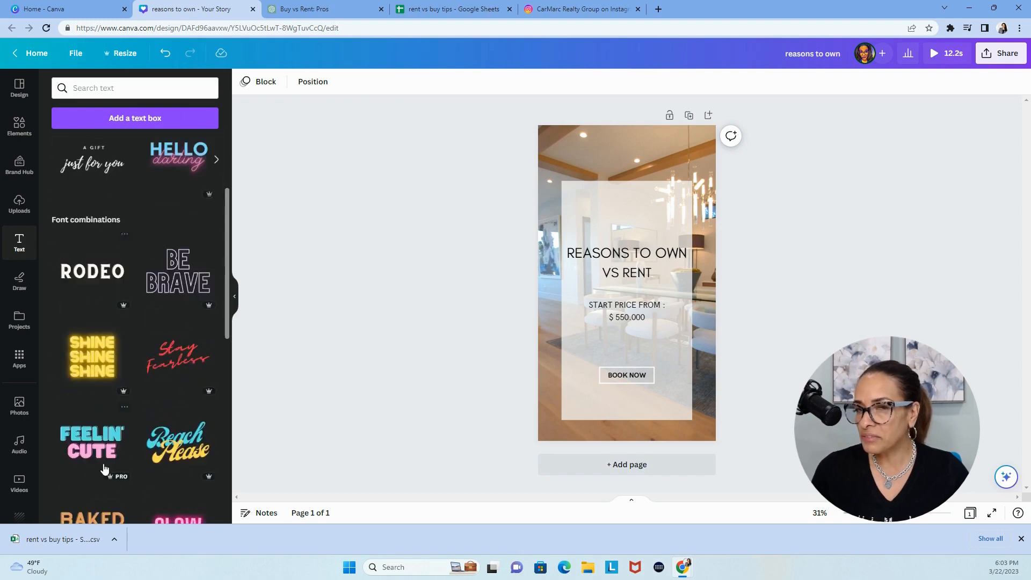
scroll(104, 461, "up", 5)
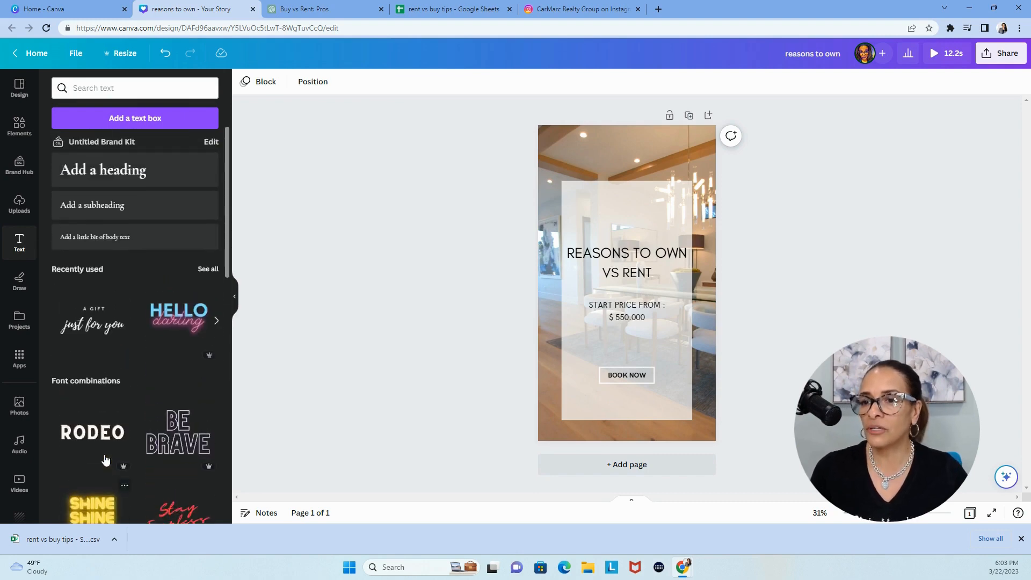
left_click(119, 169)
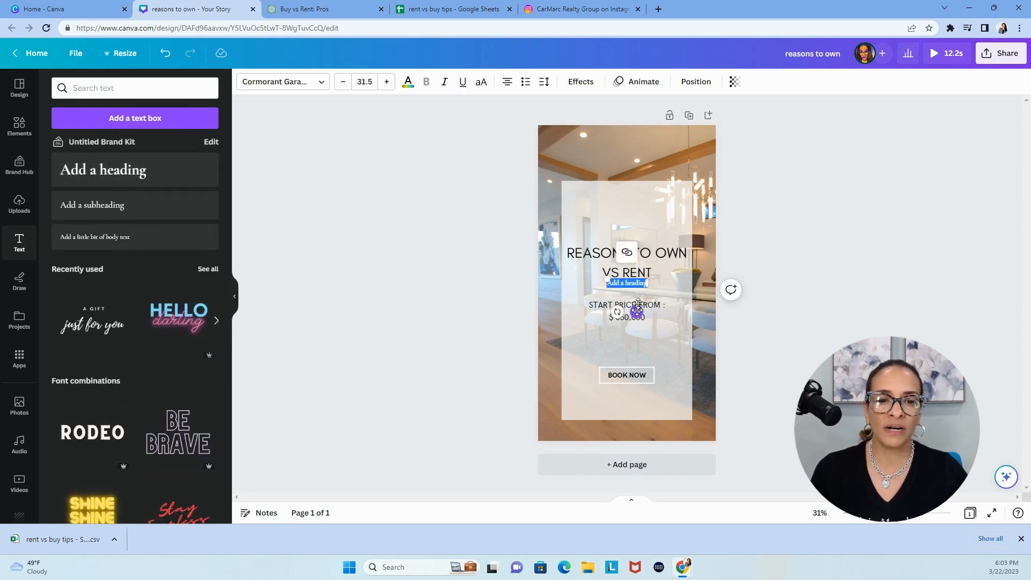
left_click_drag(637, 312, 638, 244)
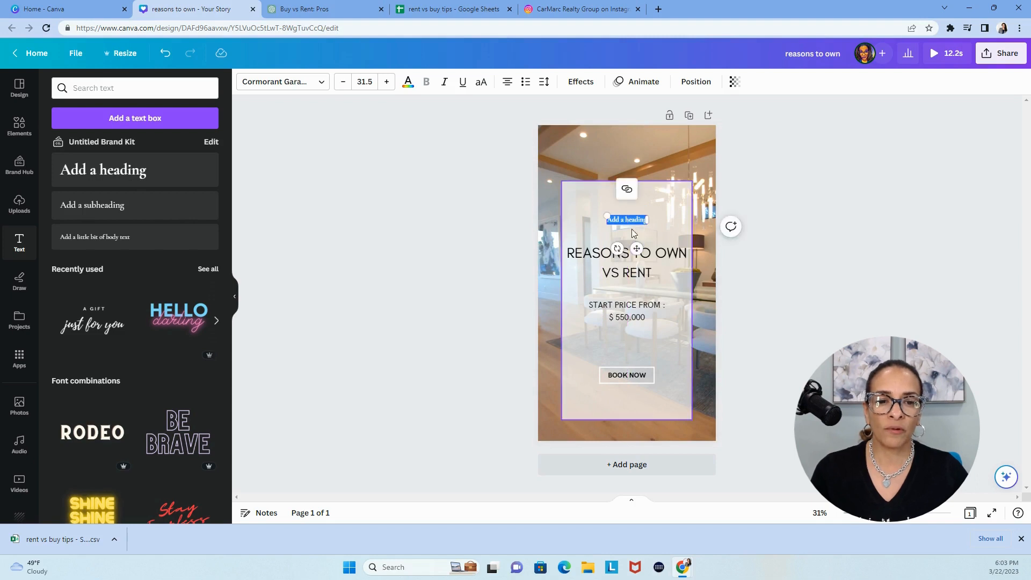
key("BackSpace")
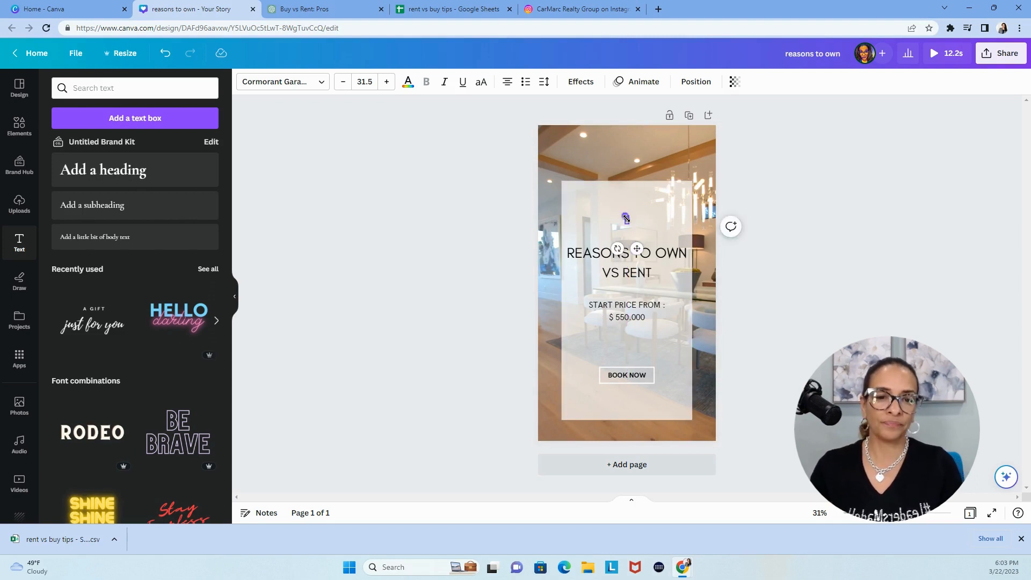
Set the font size of the "number" heading to 150
left_click_drag(616, 219, 623, 219)
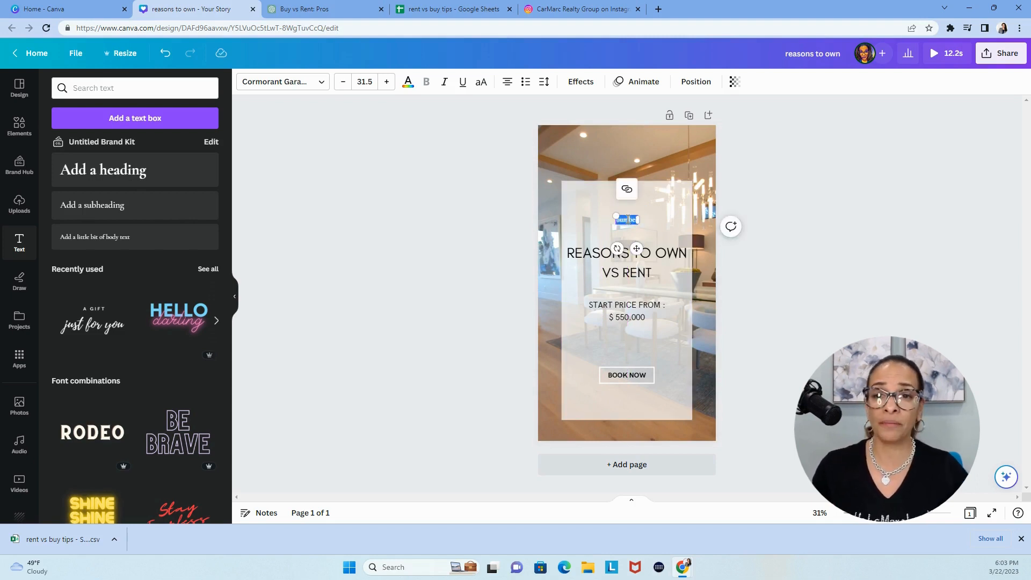
left_click(361, 80)
type("1")
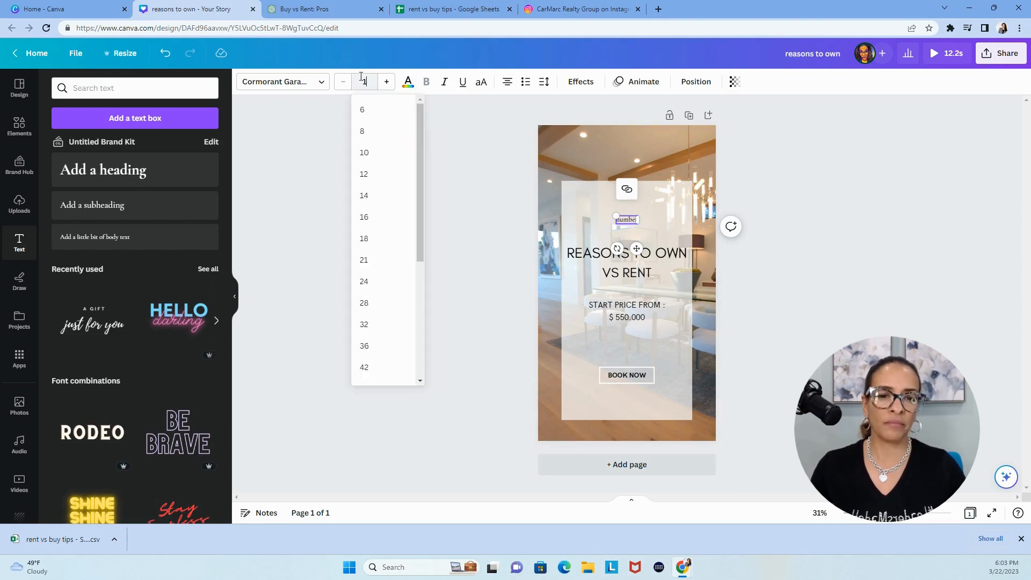
type("00")
key("Return")
double_click(360, 76)
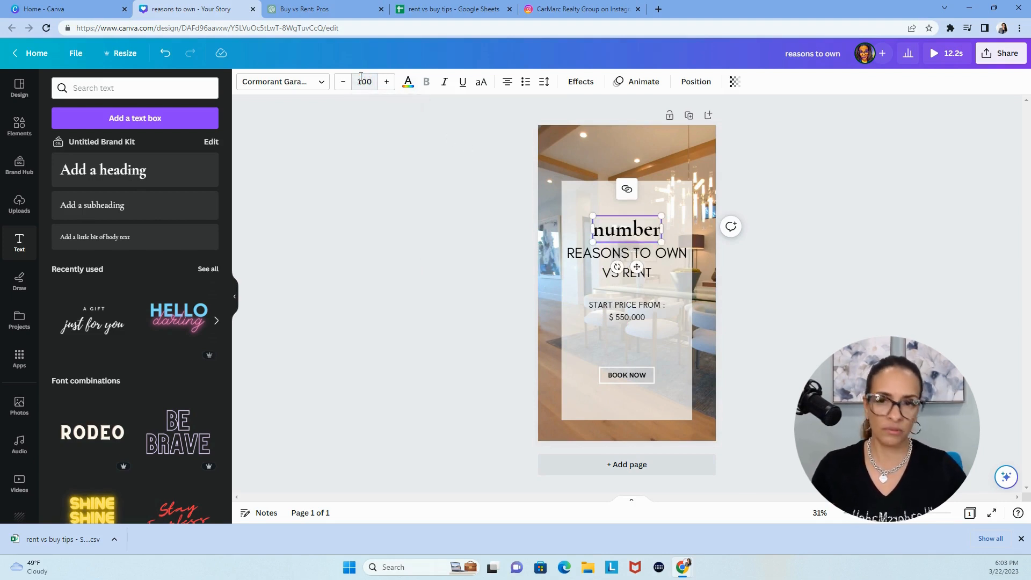
double_click(370, 83)
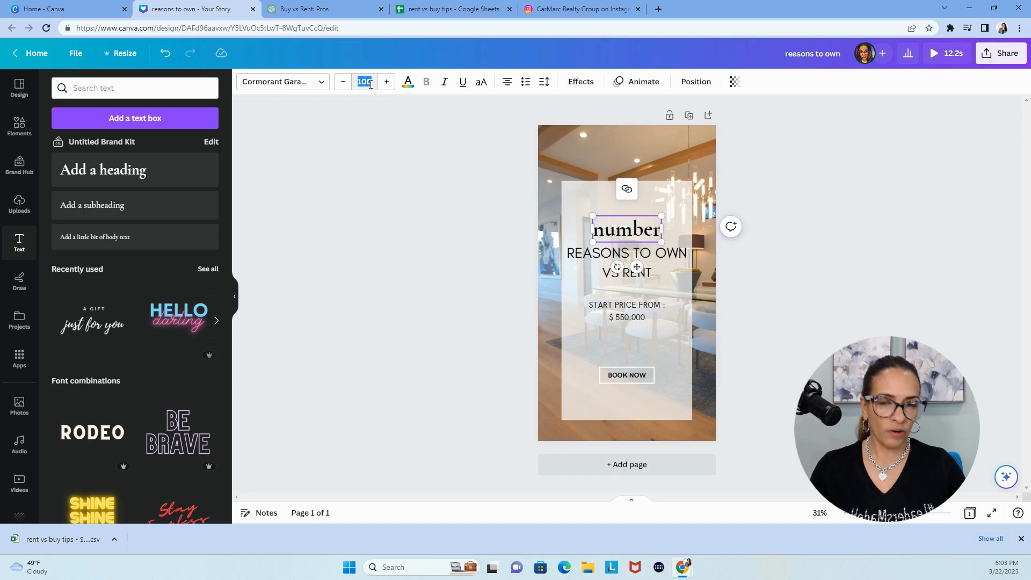
type("150")
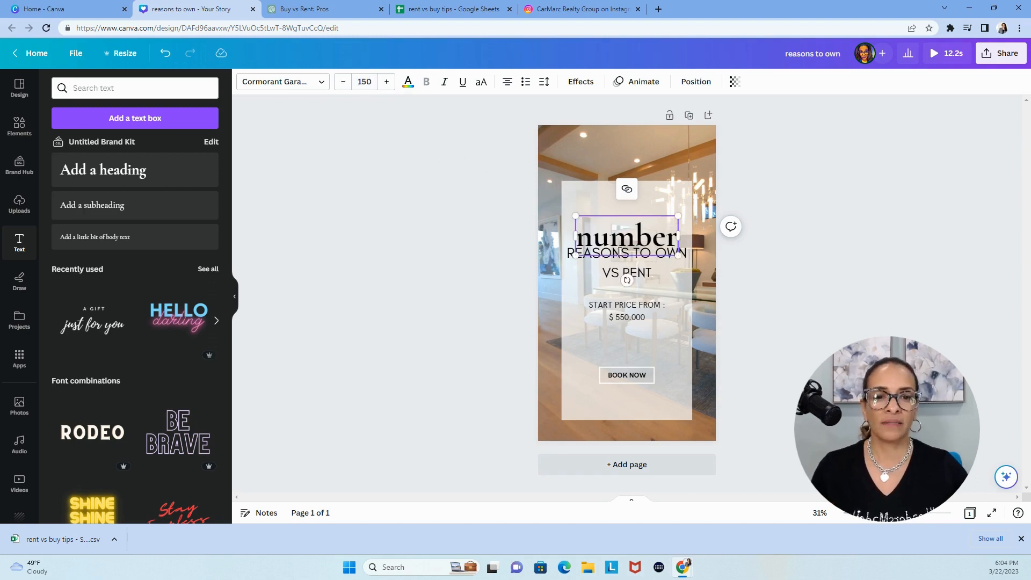
Move "number" to the top edge of the translucent panel and shift "REASONS TO OWN" and "VS RENT" up close beneath it
left_click_drag(626, 215, 628, 192)
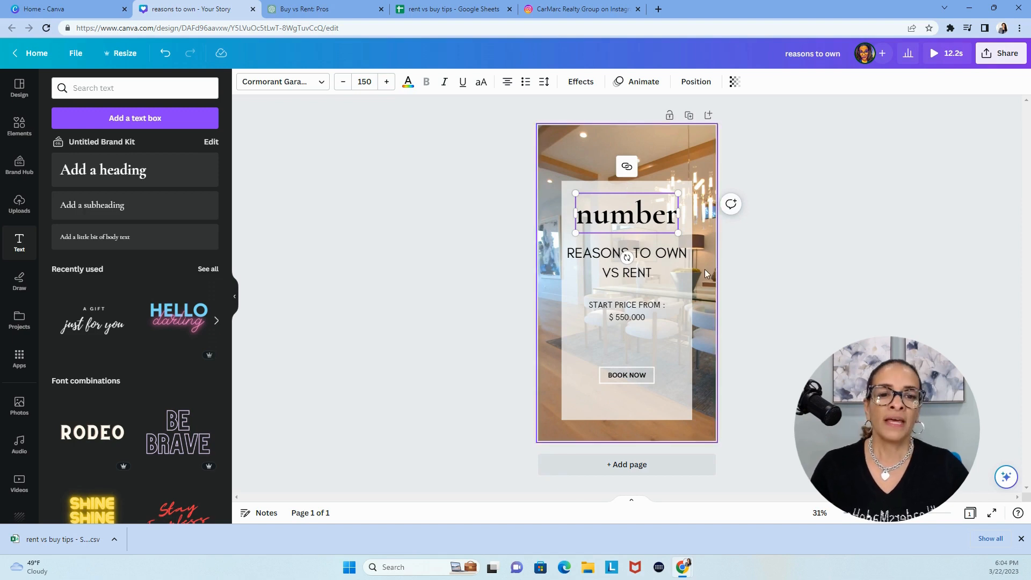
left_click(768, 291)
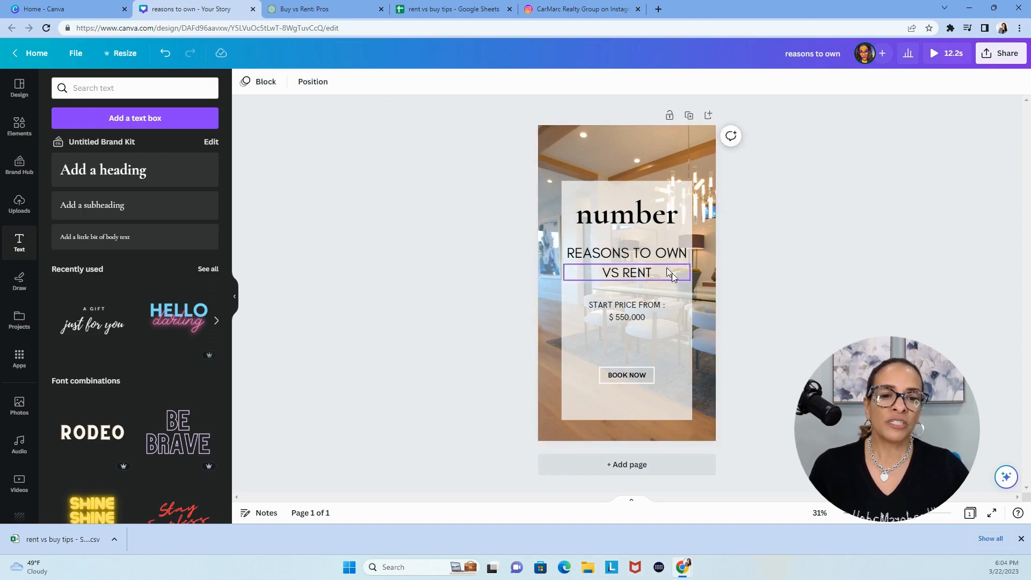
left_click_drag(660, 255, 676, 207)
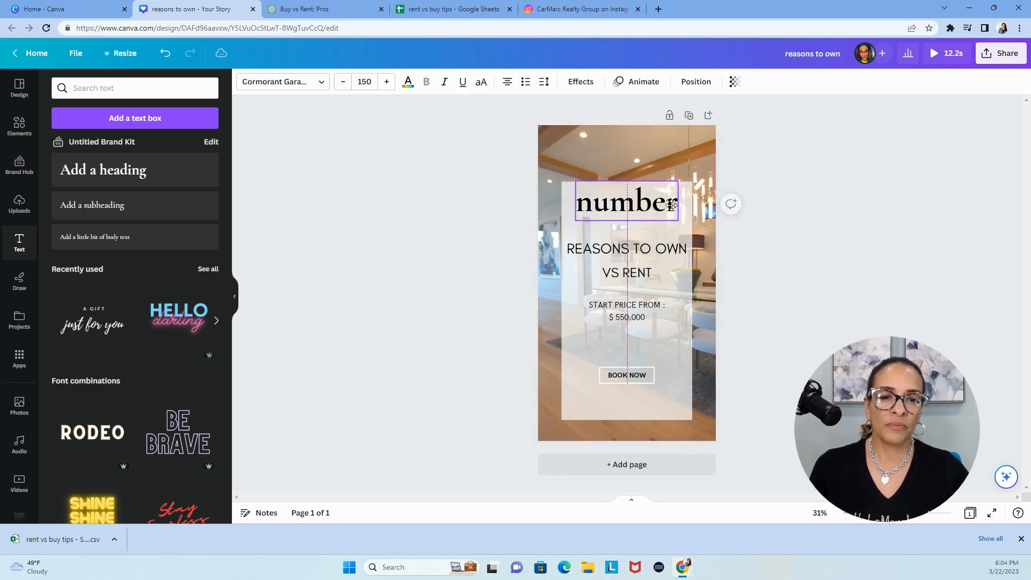
left_click_drag(661, 248, 655, 263)
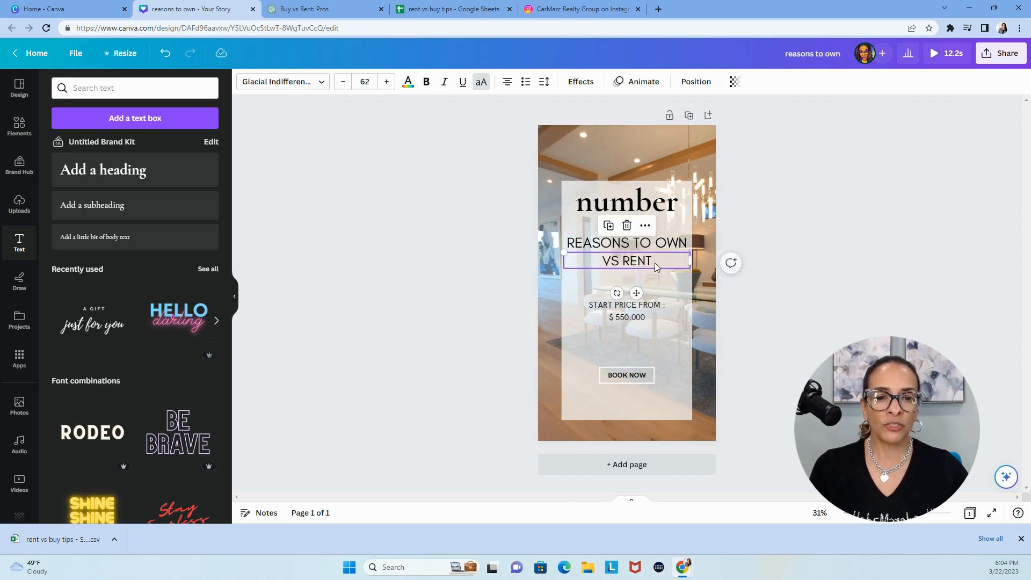
Delete the "BOOK NOW" text and its surrounding frame from the Story page
left_click(632, 379)
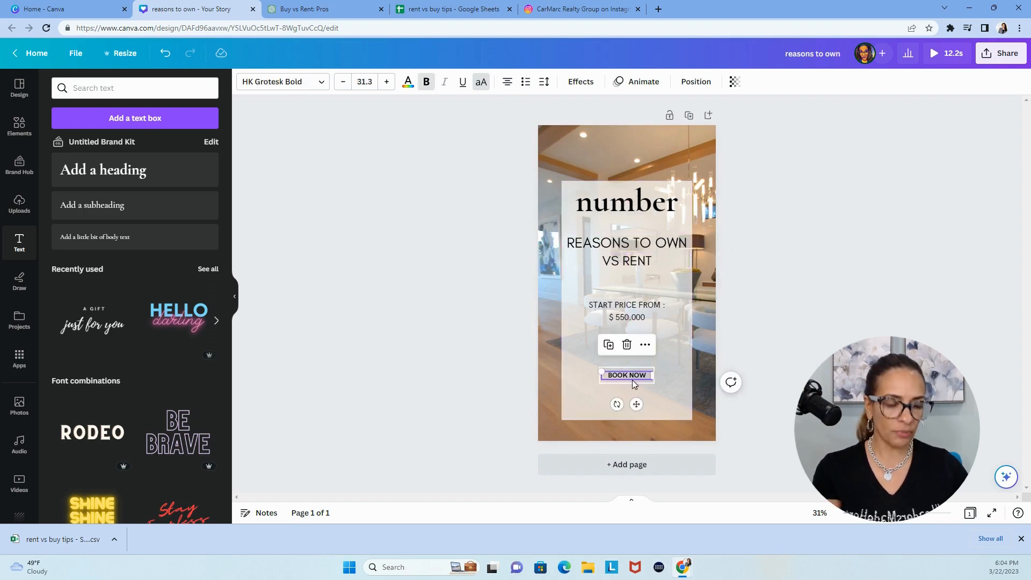
key("Delete")
key("Delete")
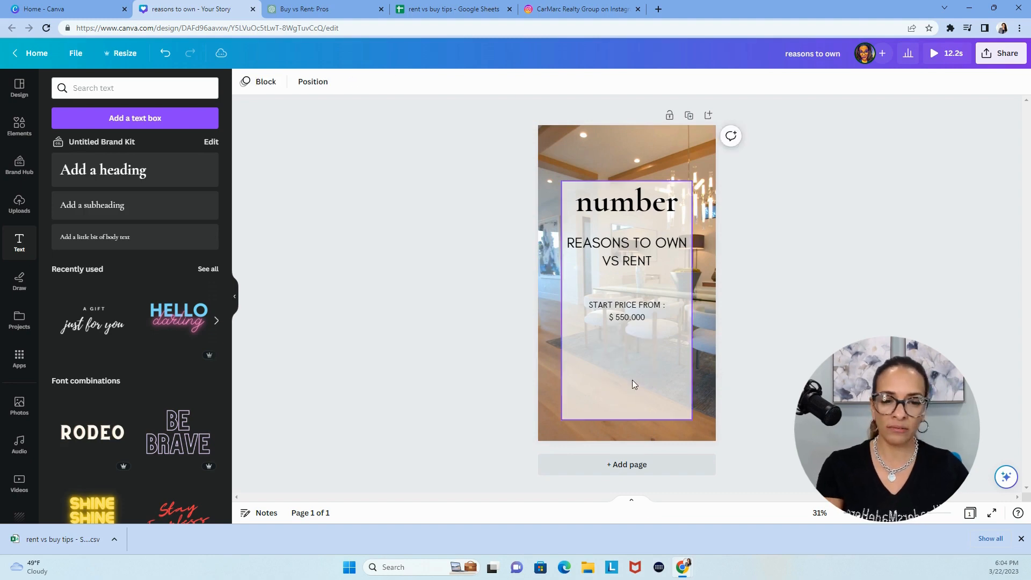
Turn off the all-uppercase formatting on the "START PRICE FROM :" line and the price line below it
left_click(630, 311)
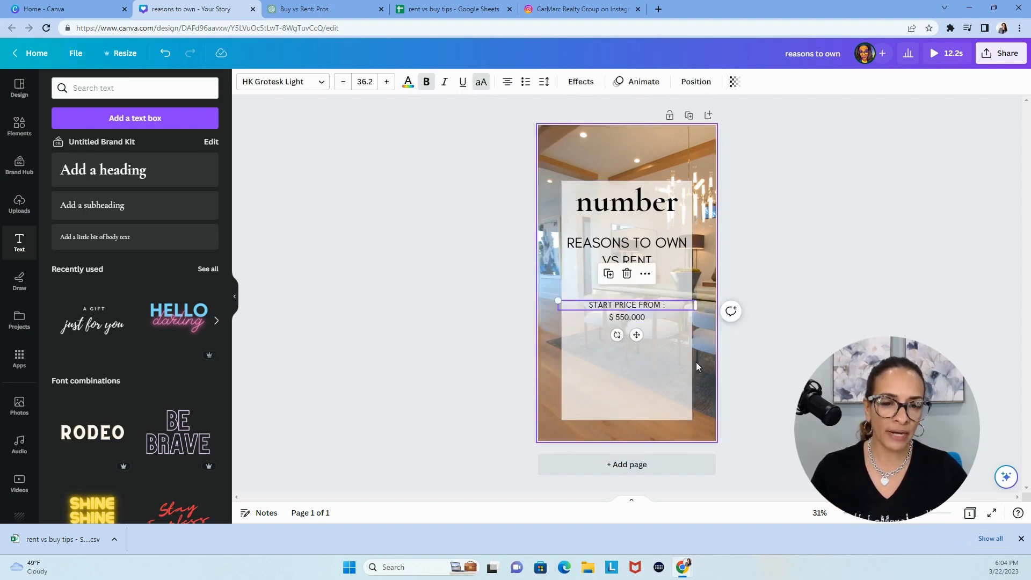
left_click(481, 86)
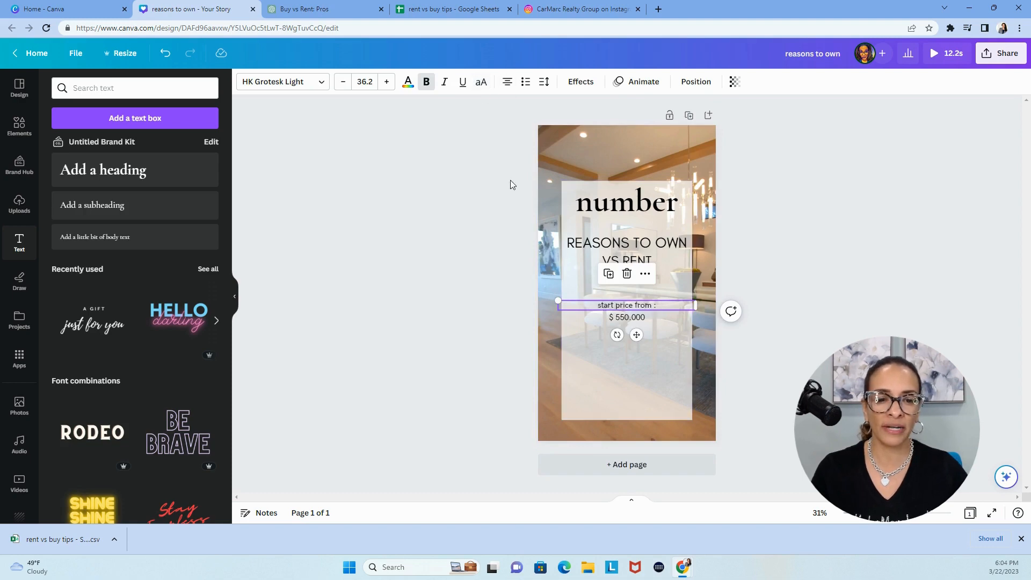
left_click(626, 318)
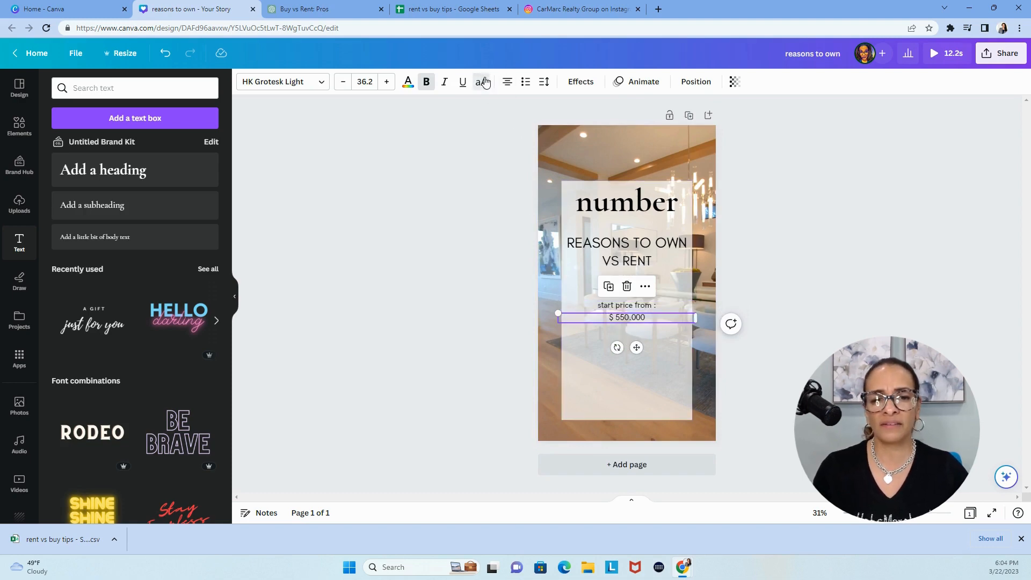
left_click(479, 359)
Change the font of the "number" heading to Glacial Indifference to match the "REASONS TO OWN" line
left_click(633, 252)
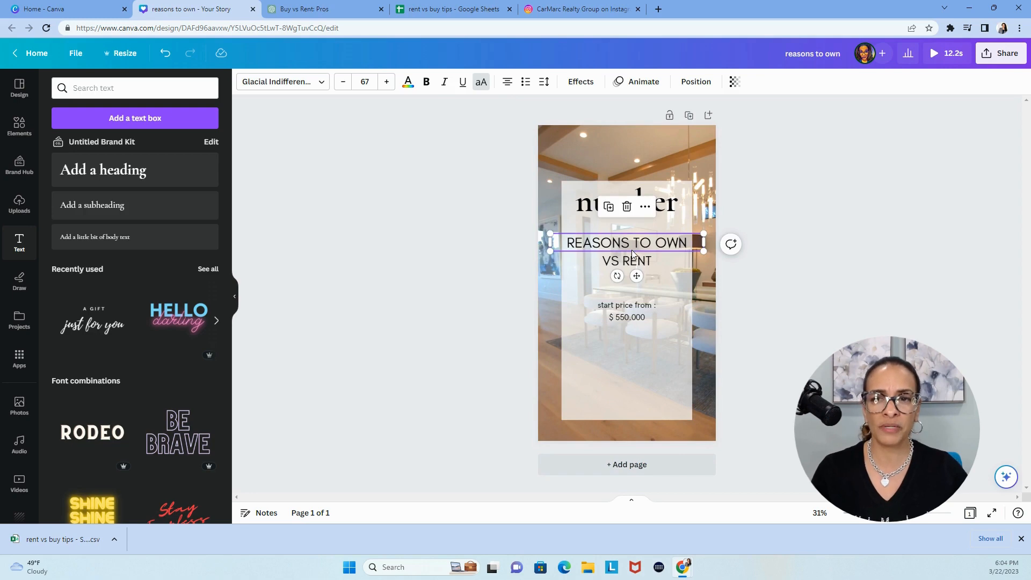
left_click(586, 213)
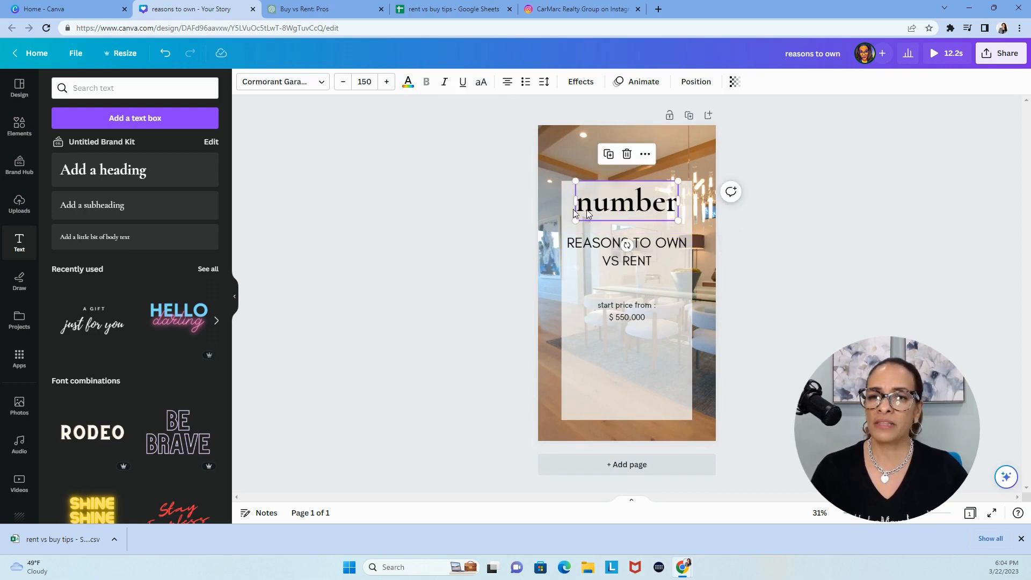
left_click(307, 86)
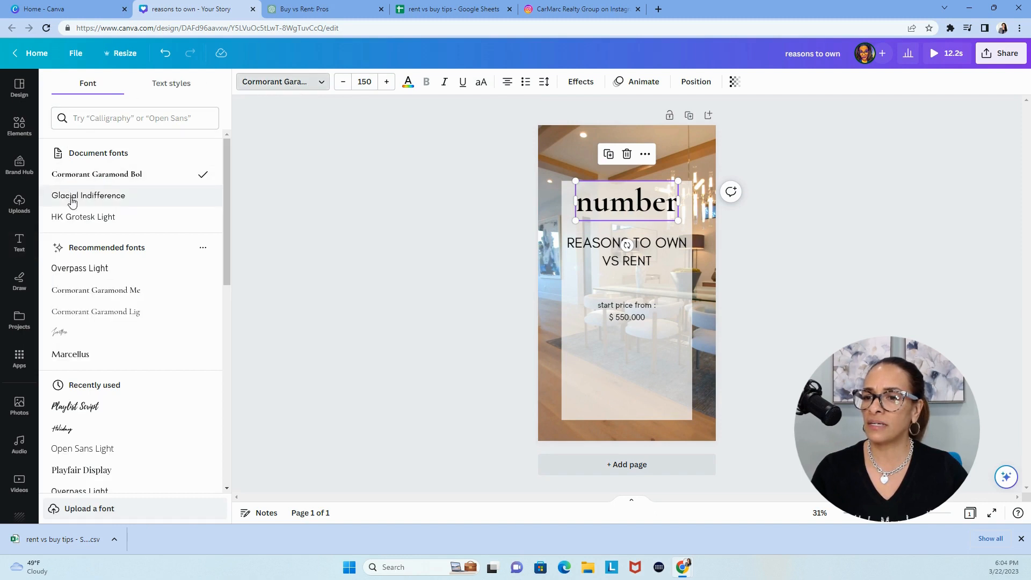
left_click(73, 201)
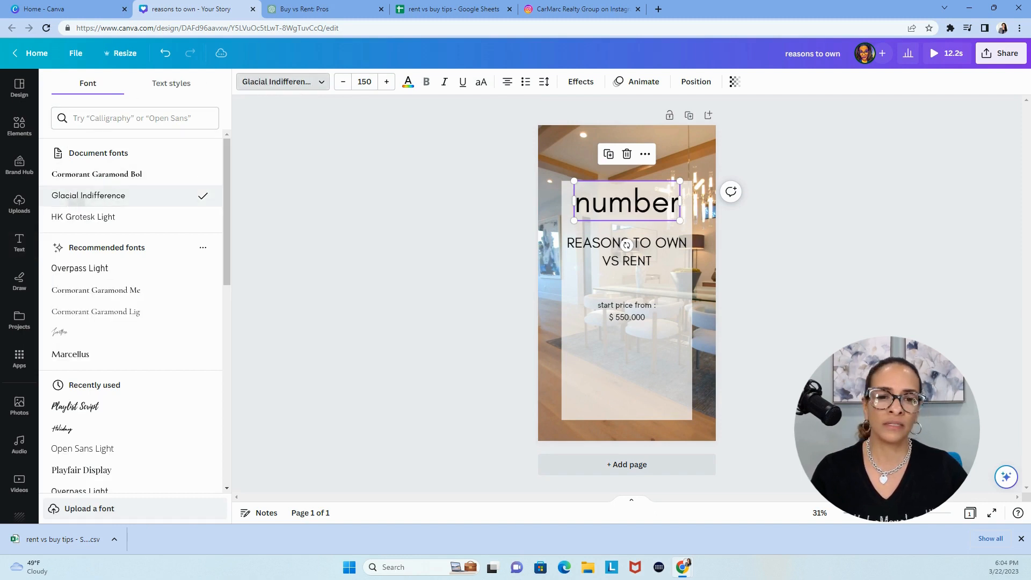
Change the "start price from :" line and the price line to Glacial Indifference, and move "start price from :" up slightly
left_click(632, 313)
left_click(88, 196)
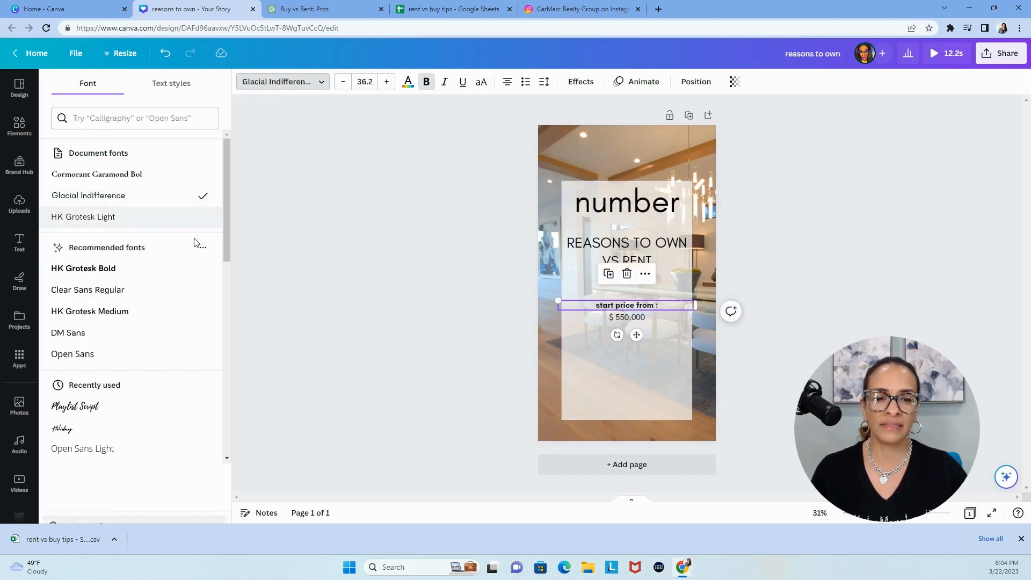
left_click(656, 317)
left_click(89, 197)
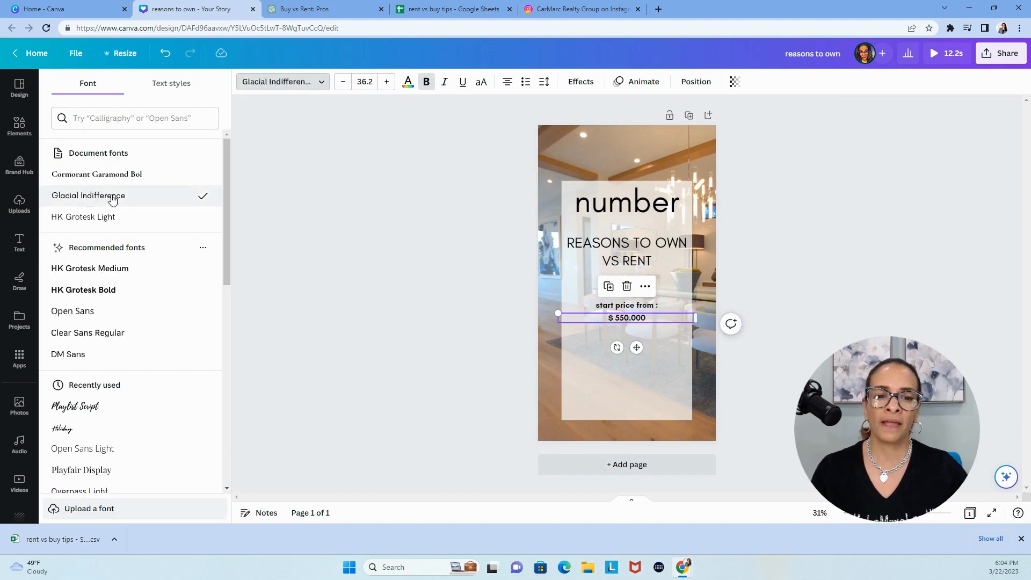
left_click(408, 303)
left_click_drag(610, 310, 611, 296)
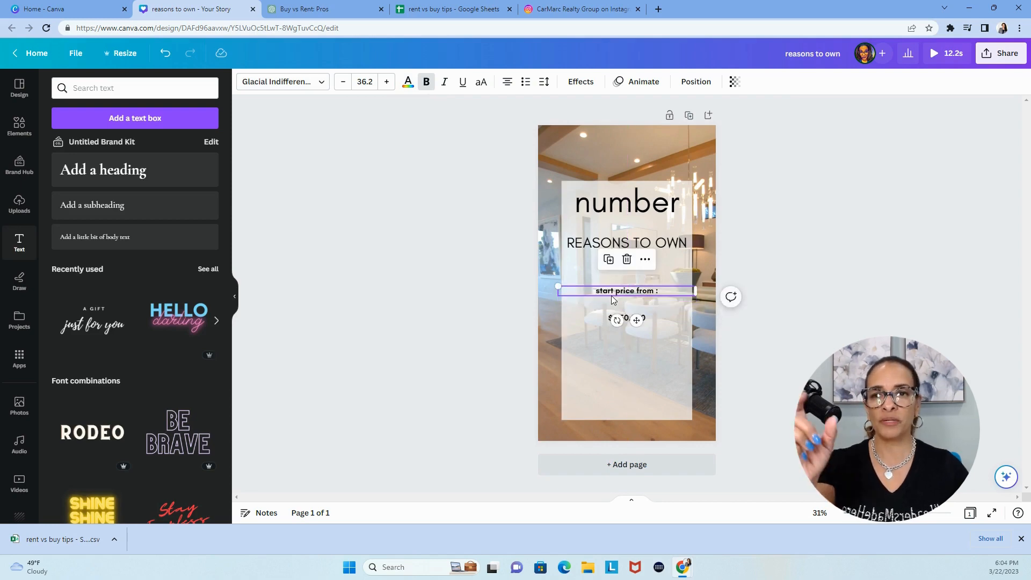
Check the column headings in the rent vs buy tips Google Sheet and replace the "start price from :" text with "Reasons to buy"
left_click(465, 12)
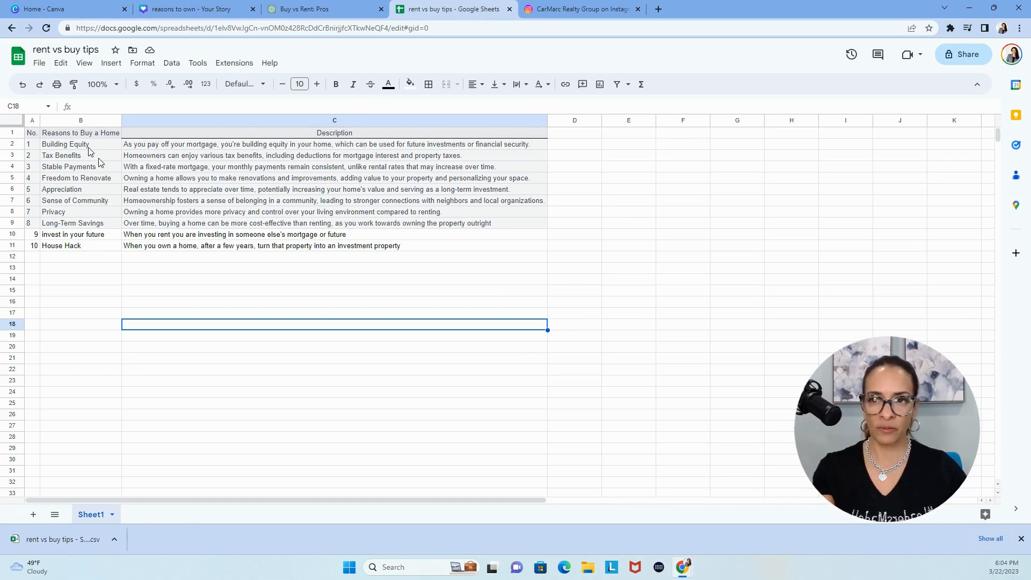
left_click(188, 9)
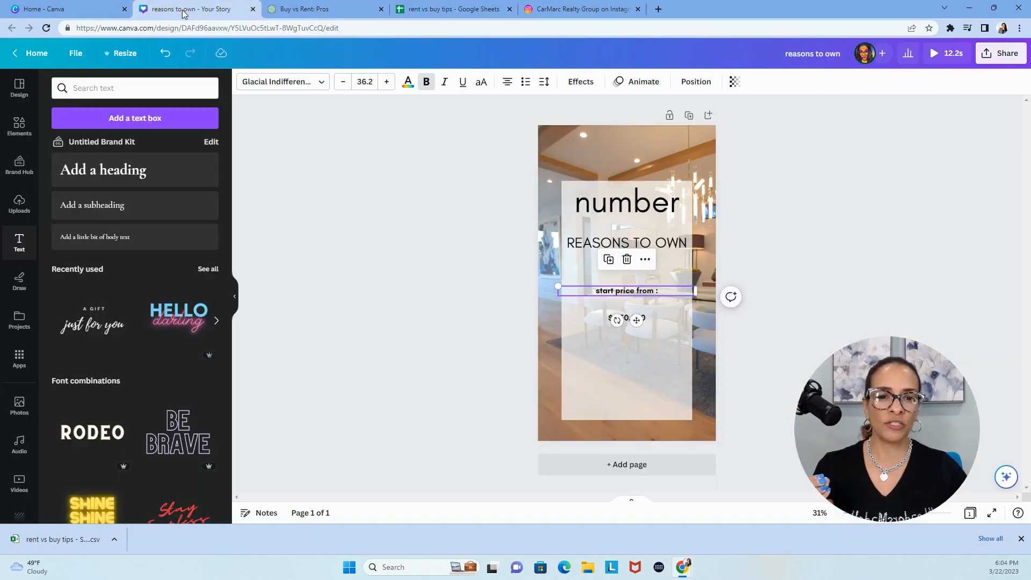
double_click(623, 292)
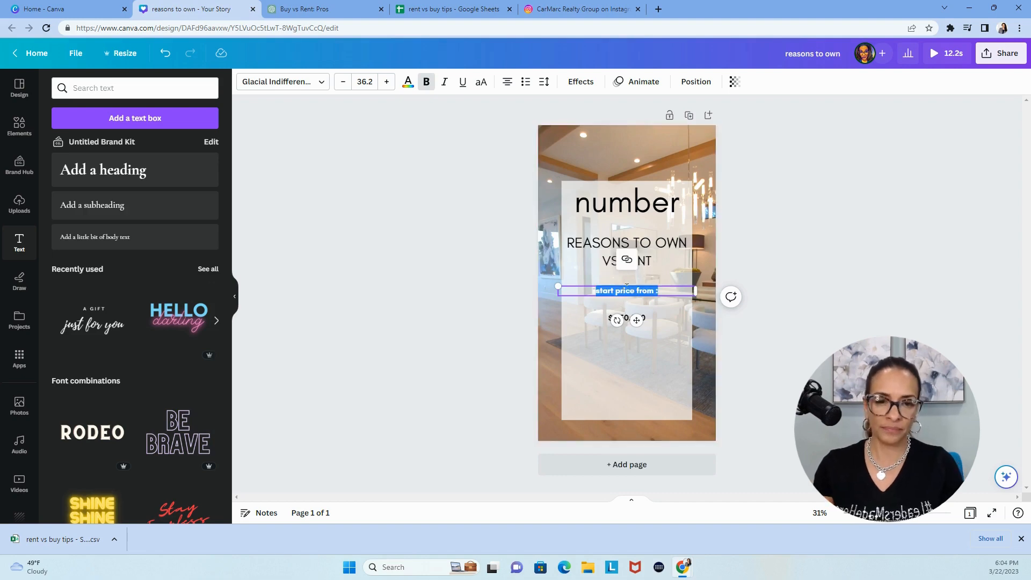
key("BackSpace")
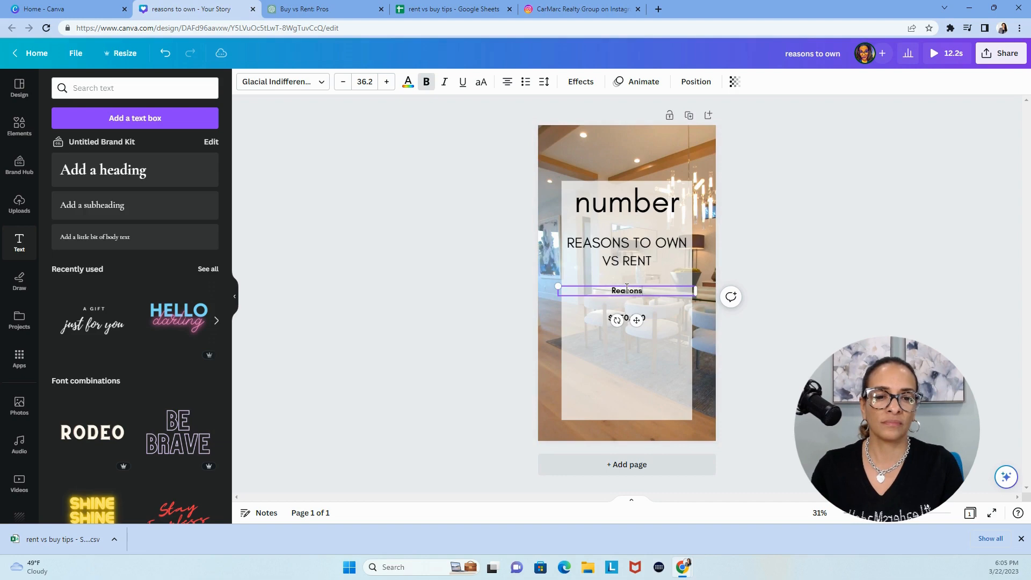
type("Reasons to buy")
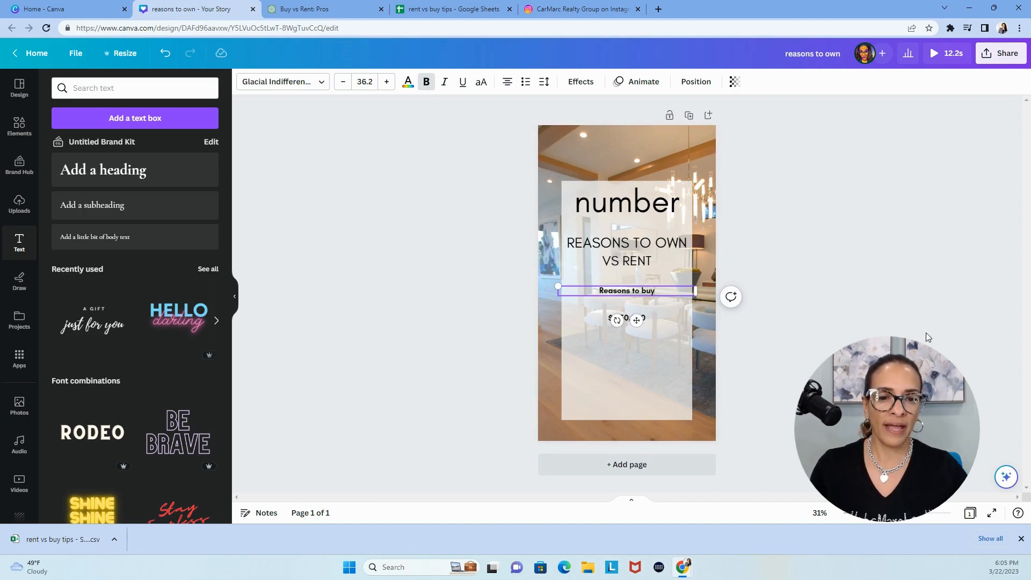
Replace the "$ 550,000" price text beneath "Reasons to buy" with "Reason"
left_click(628, 317)
double_click(629, 317)
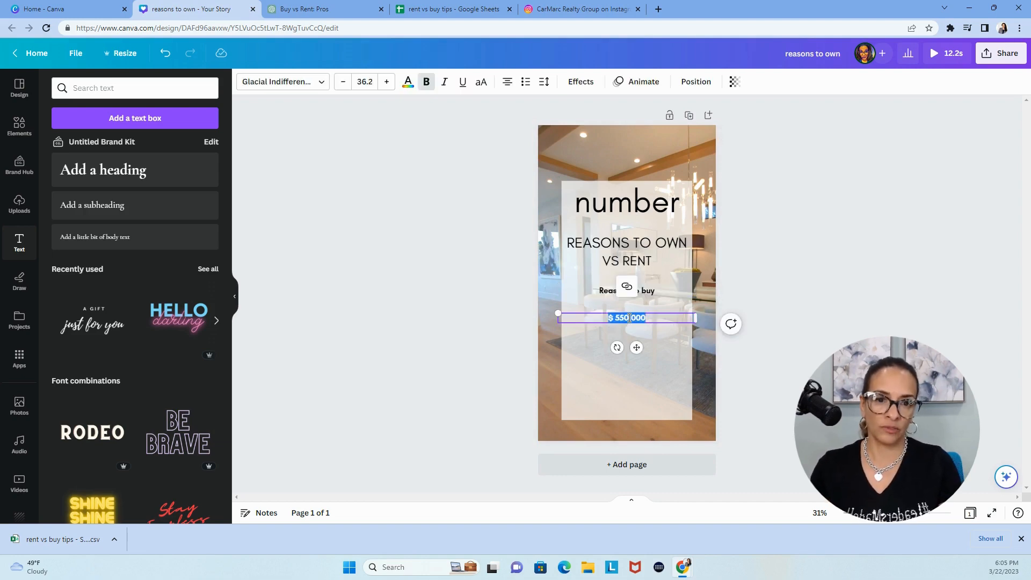
type("Reason")
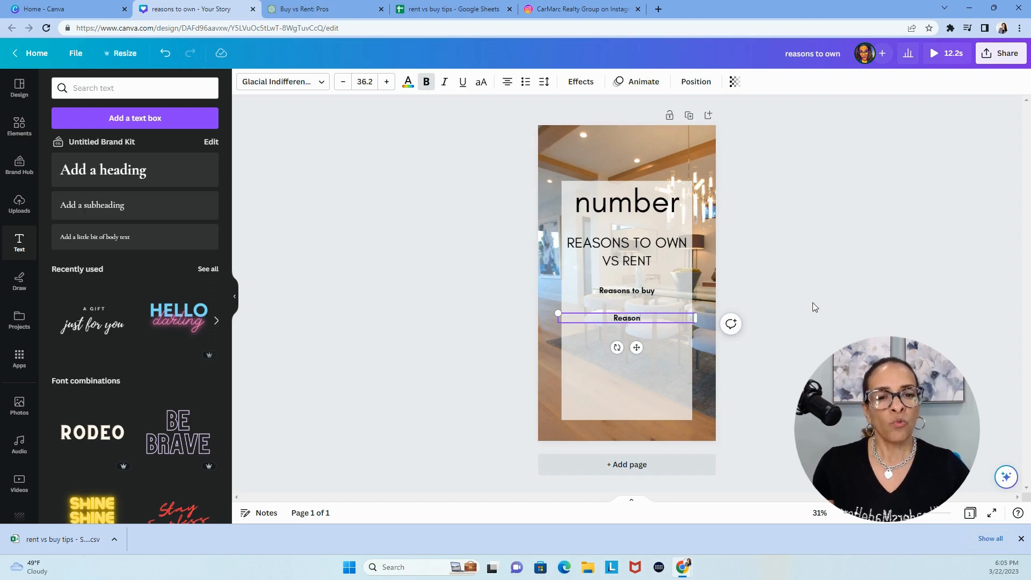
left_click(747, 308)
Move the word "OWN" from the first heading line to the second, so they read "REASONS TO" and "OWN VS RENT"
left_click(659, 246)
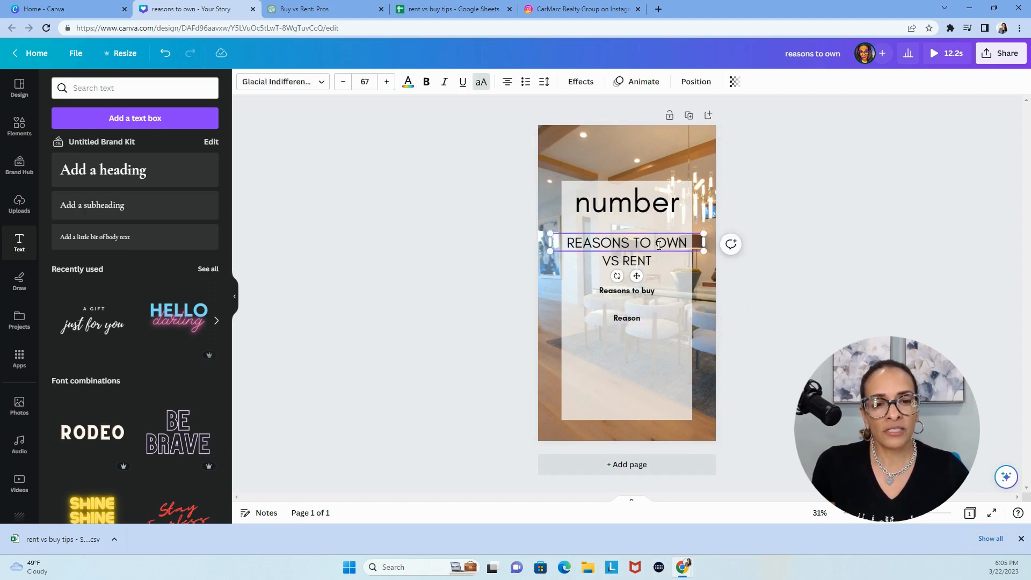
double_click(659, 246)
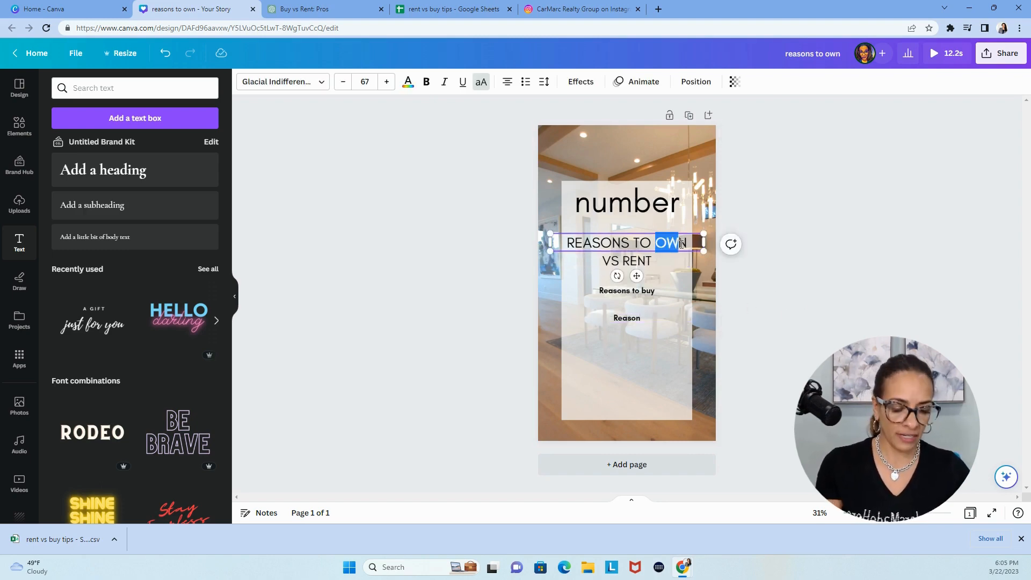
key("BackSpace")
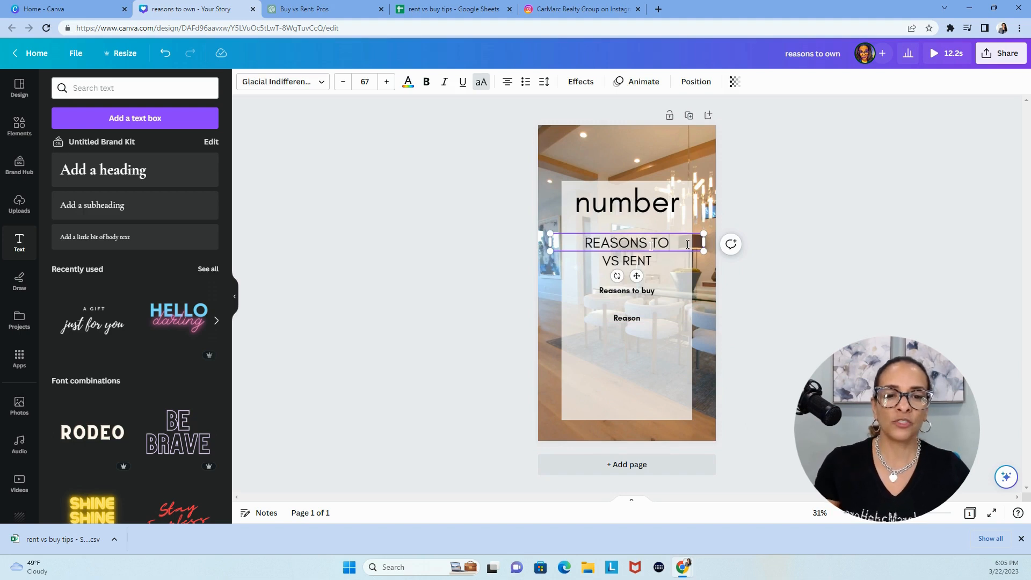
left_click(602, 261)
left_click(601, 261)
left_click(601, 261)
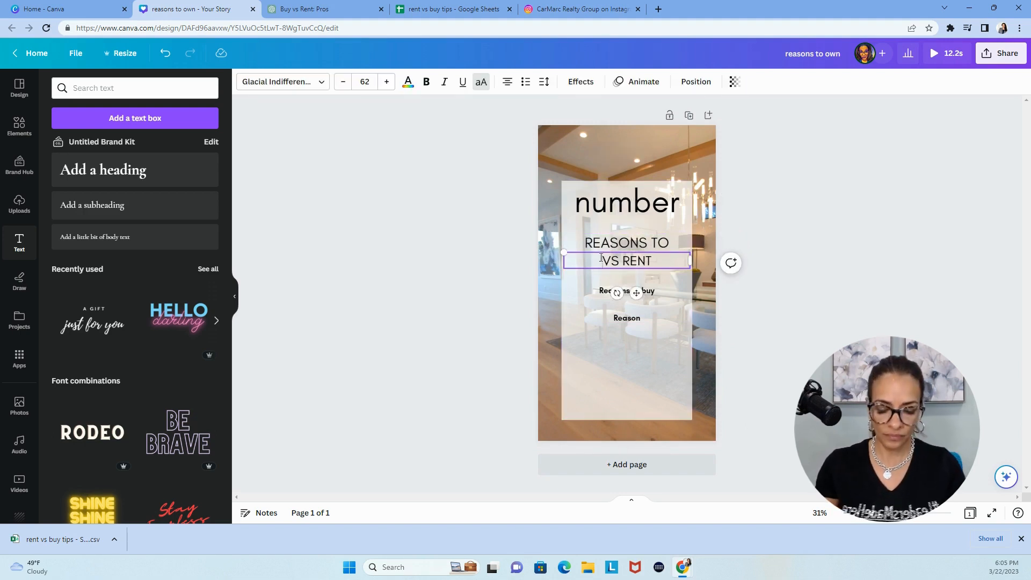
type("OWN")
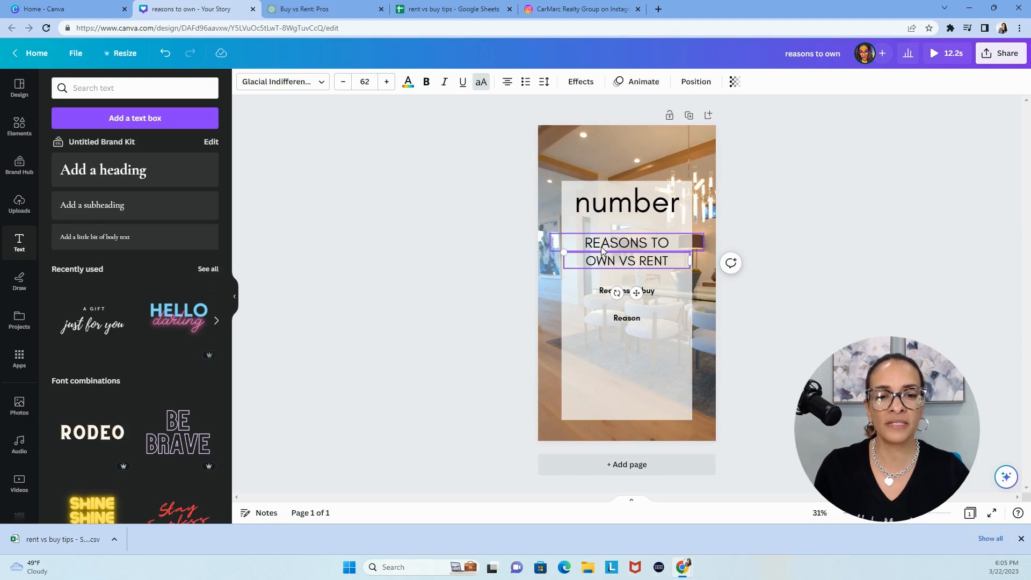
Increase the font size of the "REASONS TO" heading line
double_click(632, 246)
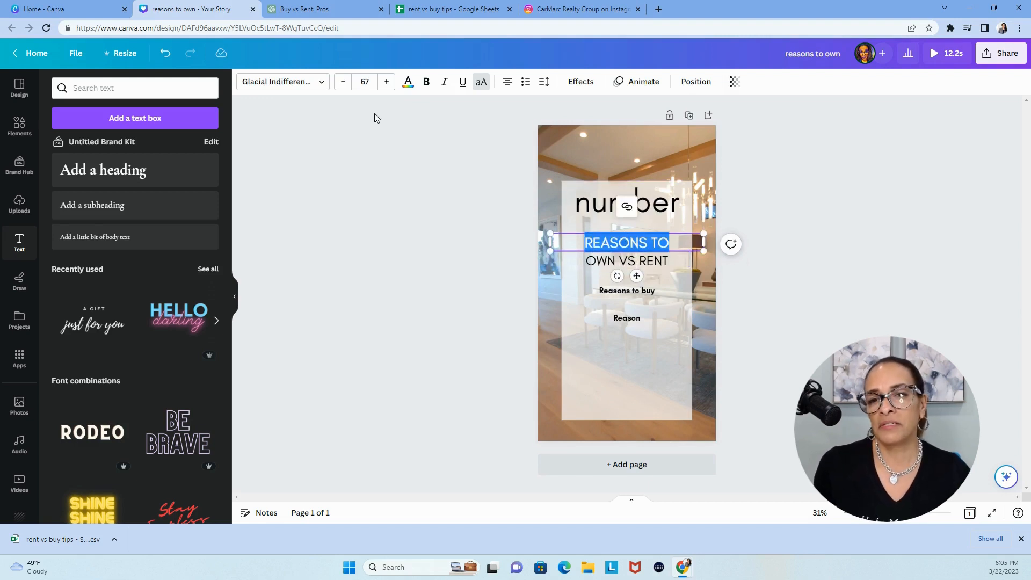
left_click(386, 82)
left_click(386, 82)
left_click(386, 349)
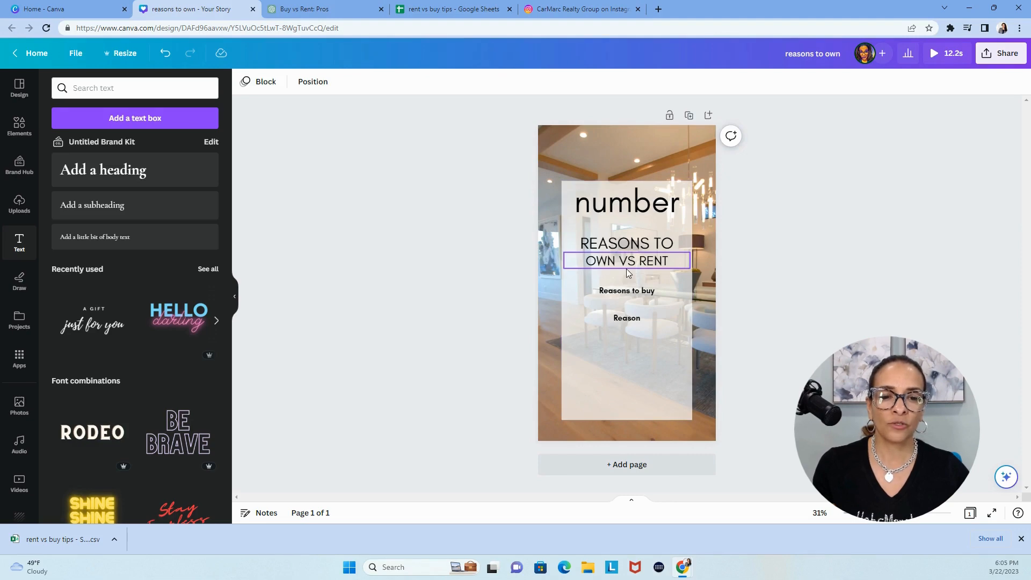
Set the "Reasons to buy" text to font size 50, keep it bold, and make it all uppercase
left_click(627, 297)
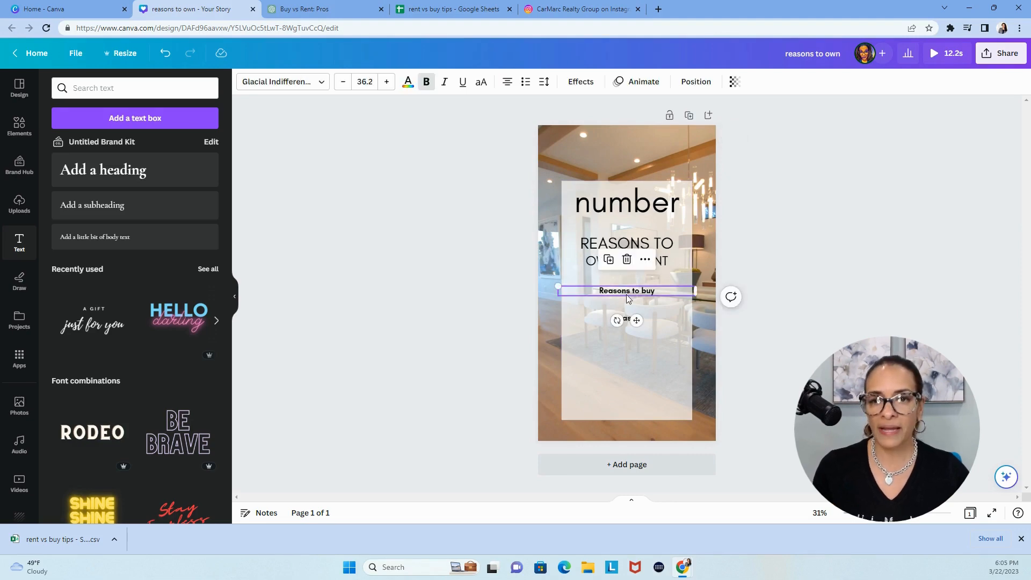
left_click(372, 86)
type("50")
key("Return")
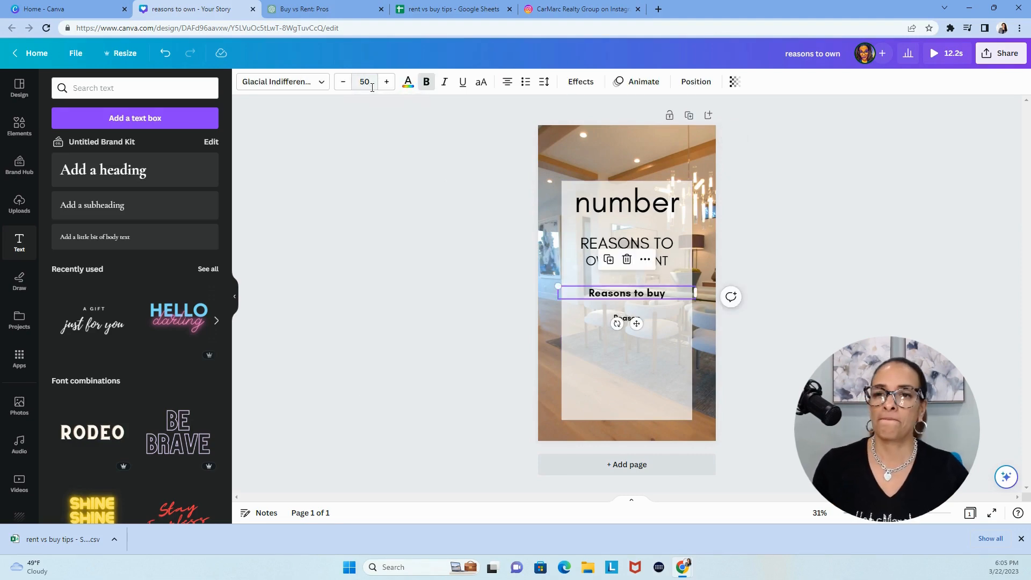
left_click(425, 85)
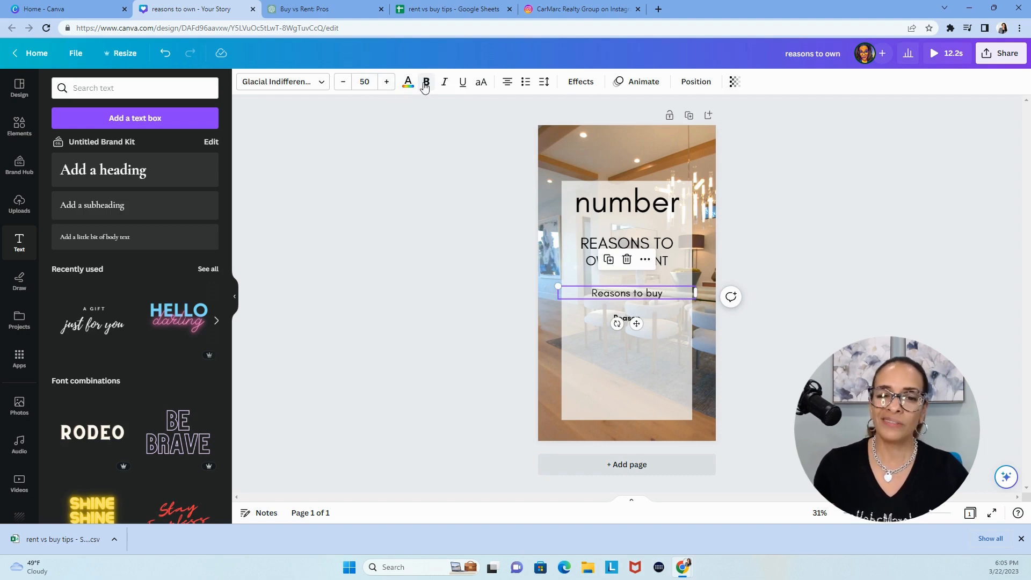
left_click(426, 85)
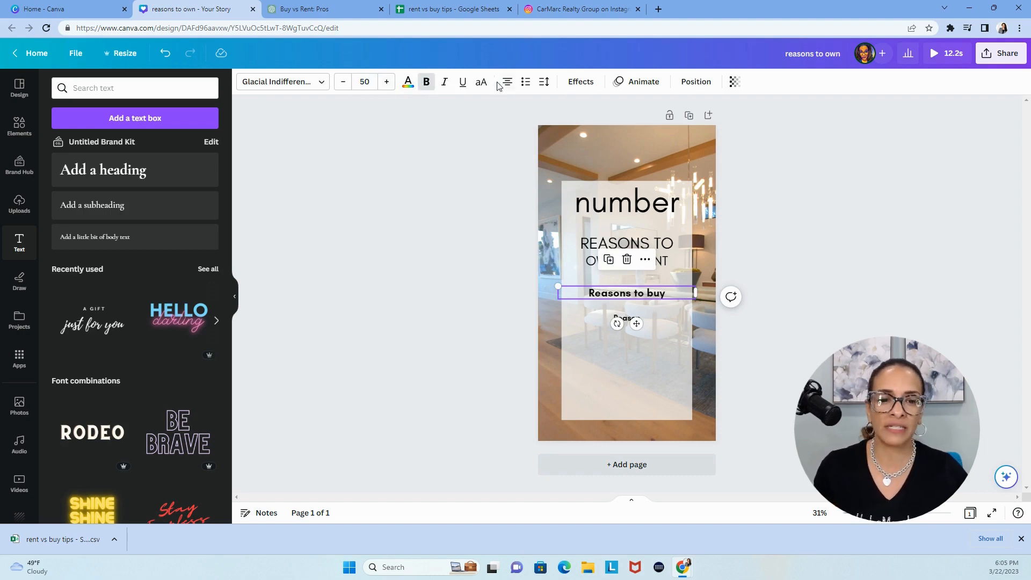
left_click(481, 83)
left_click(494, 352)
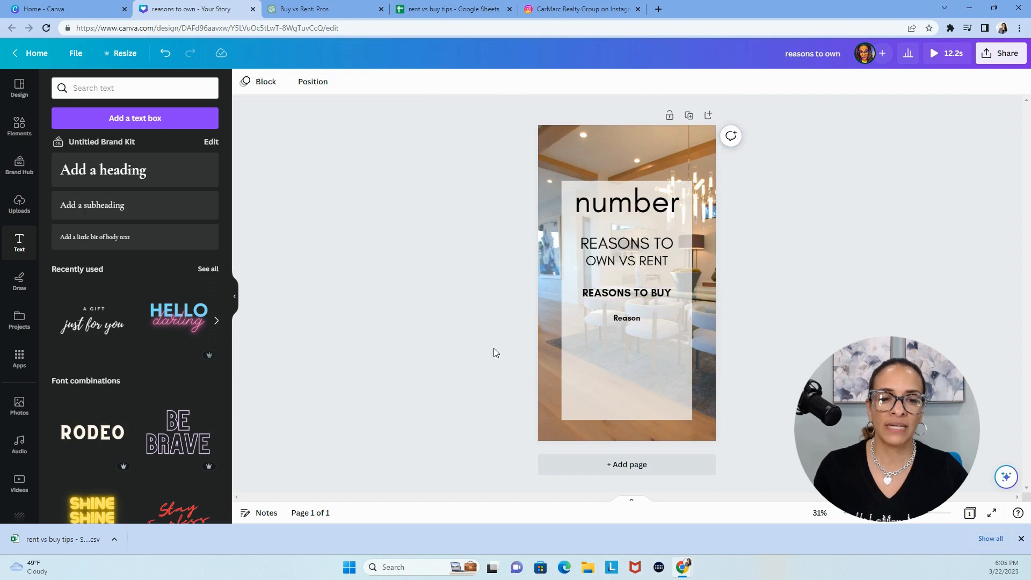
Remove the bold formatting from the "Reason" text
left_click(633, 321)
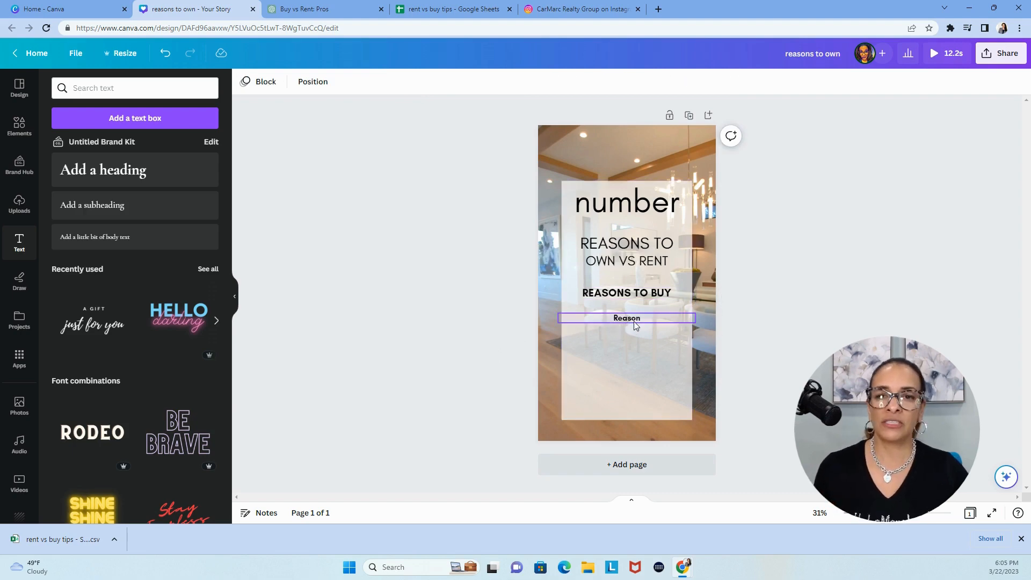
left_click(427, 82)
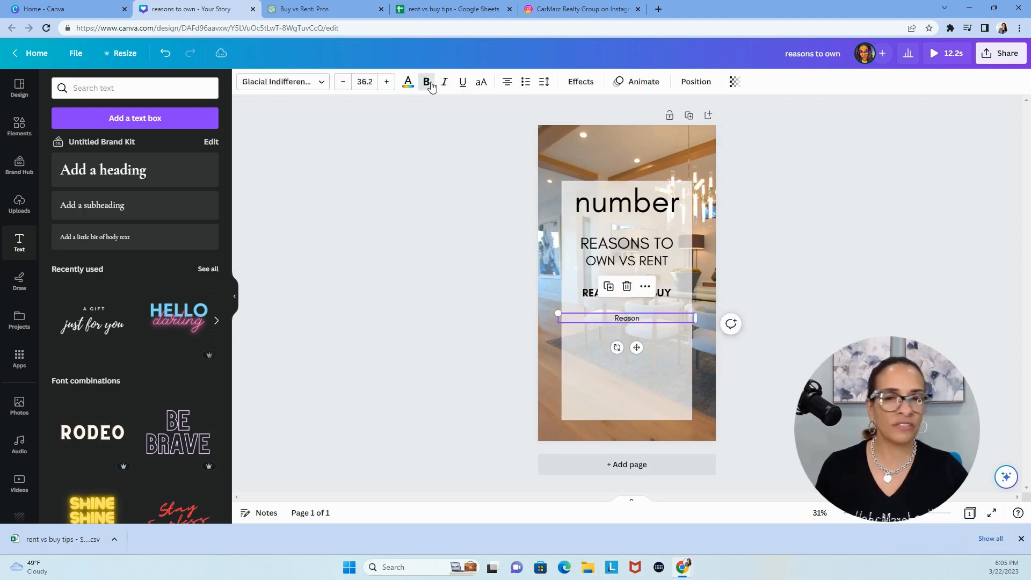
left_click(451, 346)
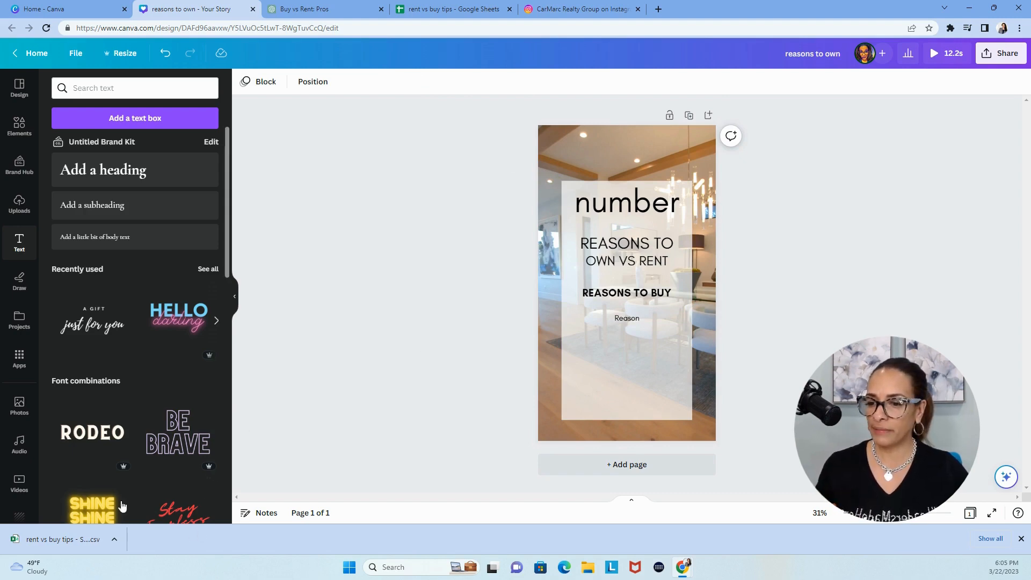
Open the brand kit's logo collection and browse to the CarMarc Realty logos
scroll(15, 483, "down", 4)
scroll(15, 487, "down", 2)
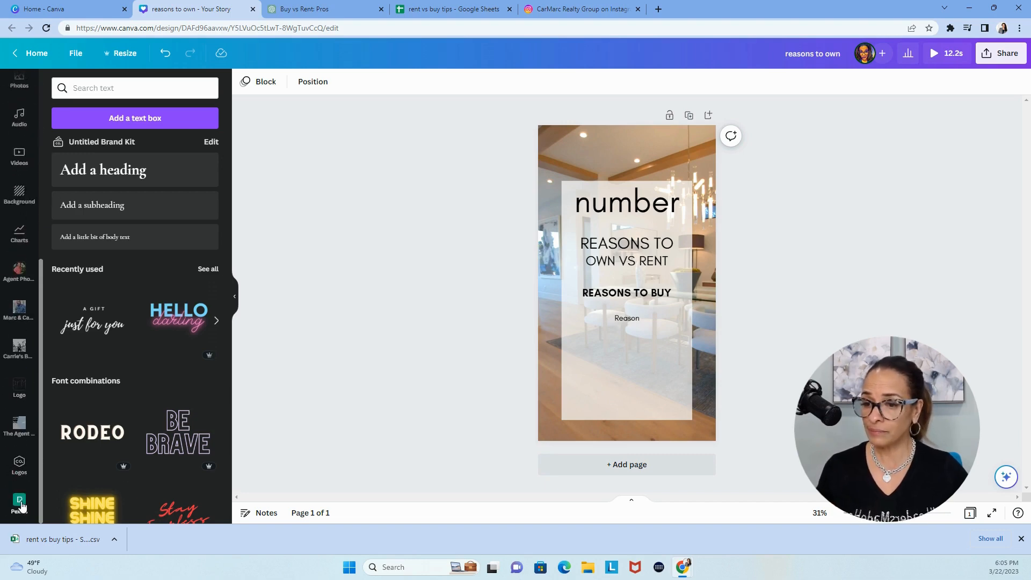
left_click(20, 468)
scroll(175, 406, "down", 10)
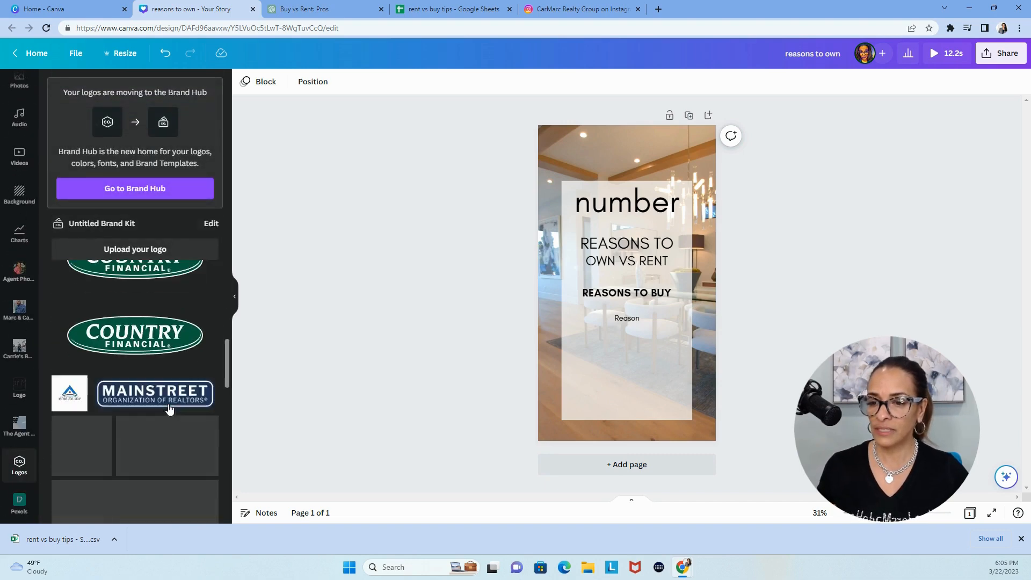
scroll(168, 405, "down", 4)
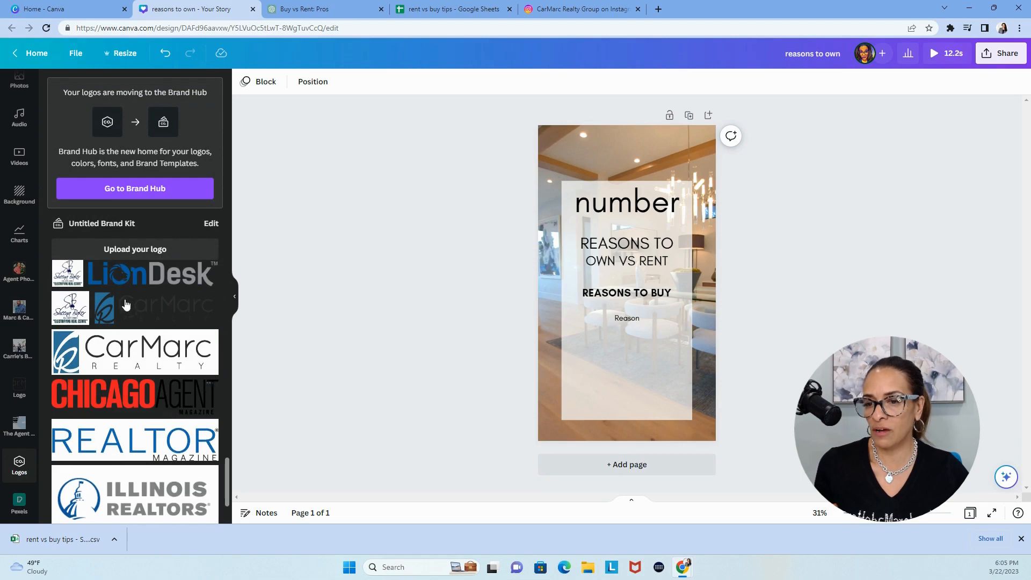
Try the white-background CarMarc Realty logo at the foot of the translucent panel and delete it from the page
left_click(119, 365)
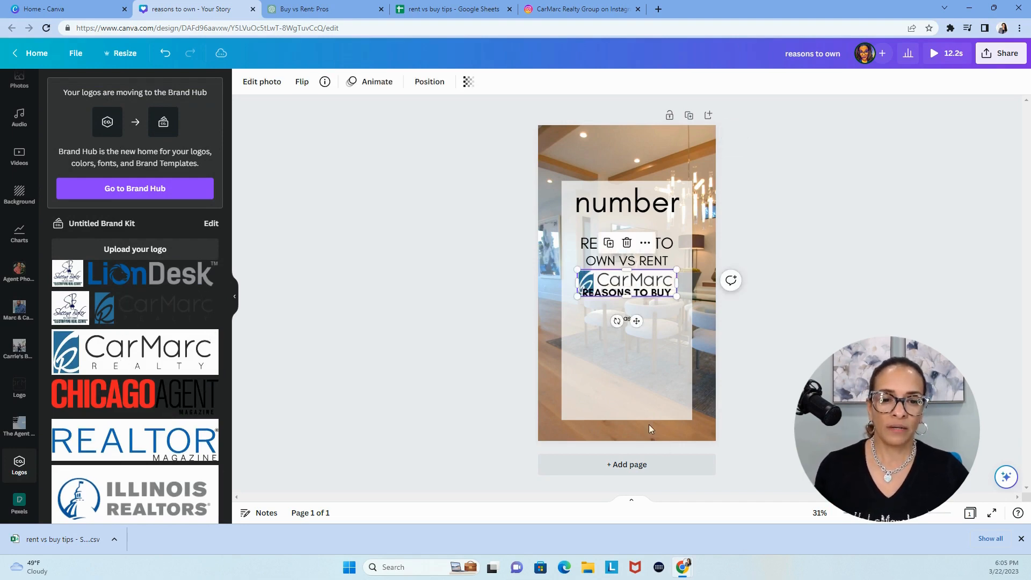
left_click_drag(636, 321, 635, 439)
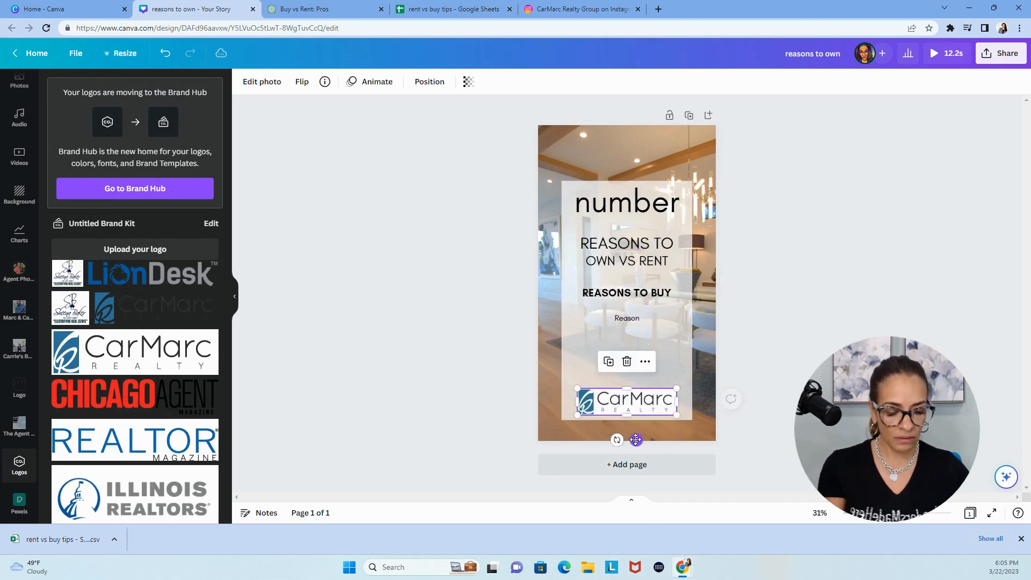
key("Delete")
Try the CarMarc Realty logo version without a white background on the page at a reduced size
left_click(185, 315)
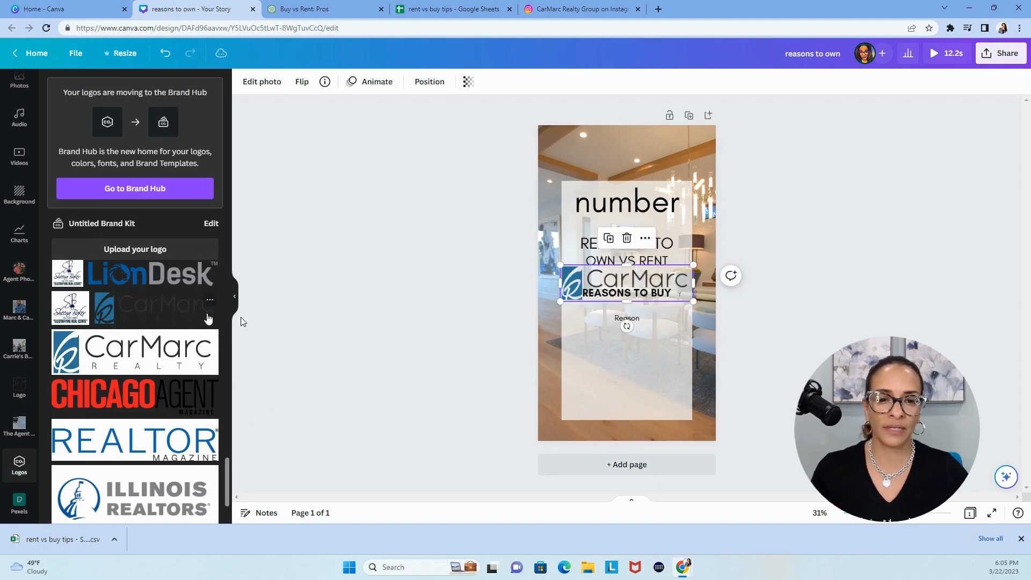
left_click_drag(560, 265, 602, 279)
left_click_drag(652, 325, 215, 301)
Add the white-background CarMarc Realty logo at a reduced size and centre it above the translucent panel
left_click(138, 354)
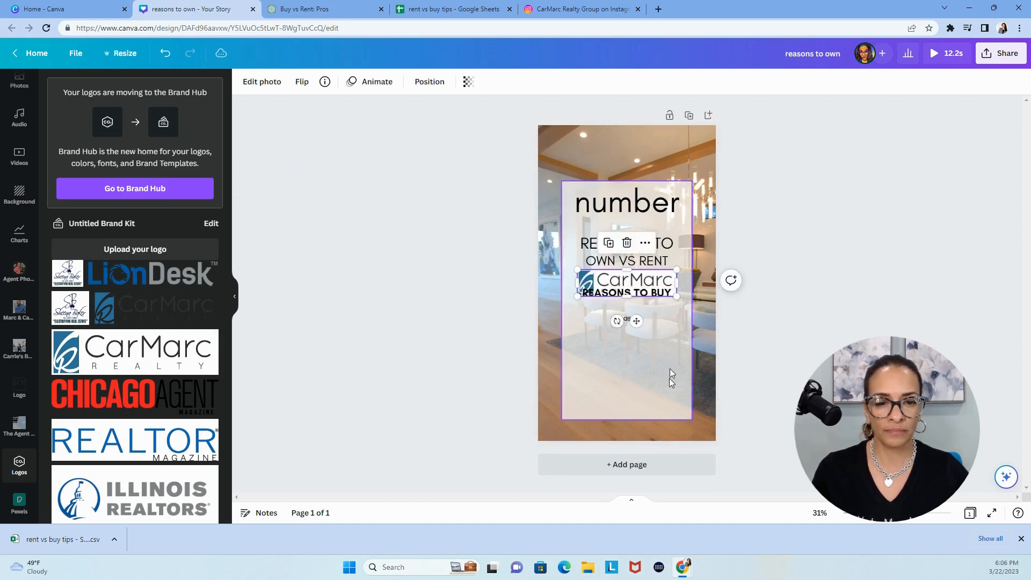
left_click_drag(636, 315, 637, 155)
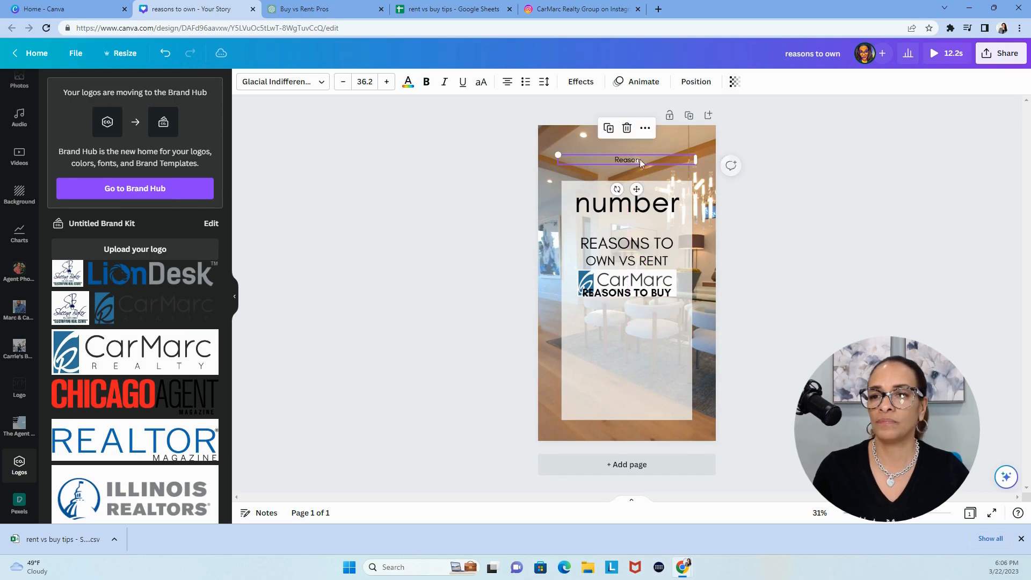
left_click(164, 56)
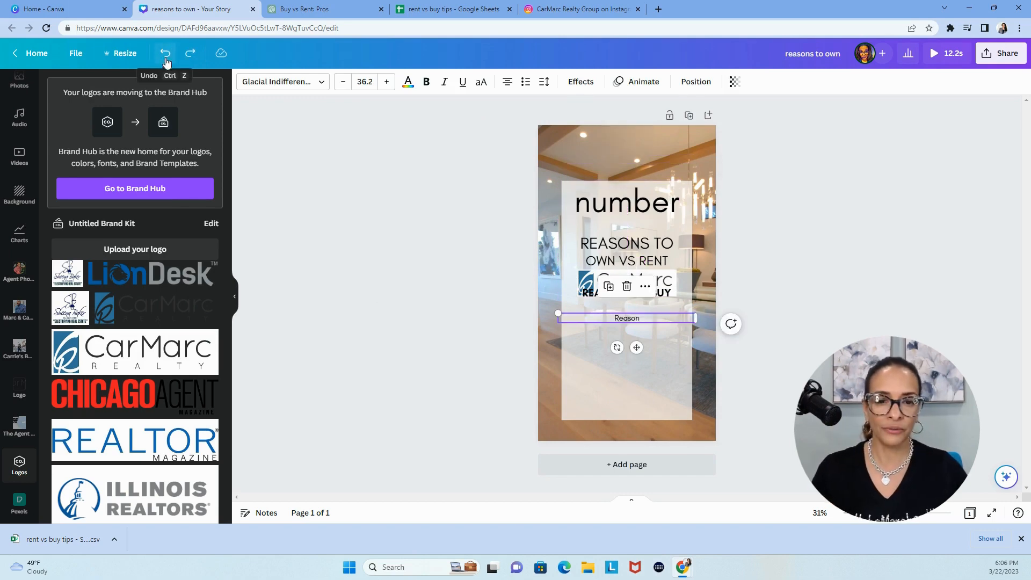
left_click(590, 284)
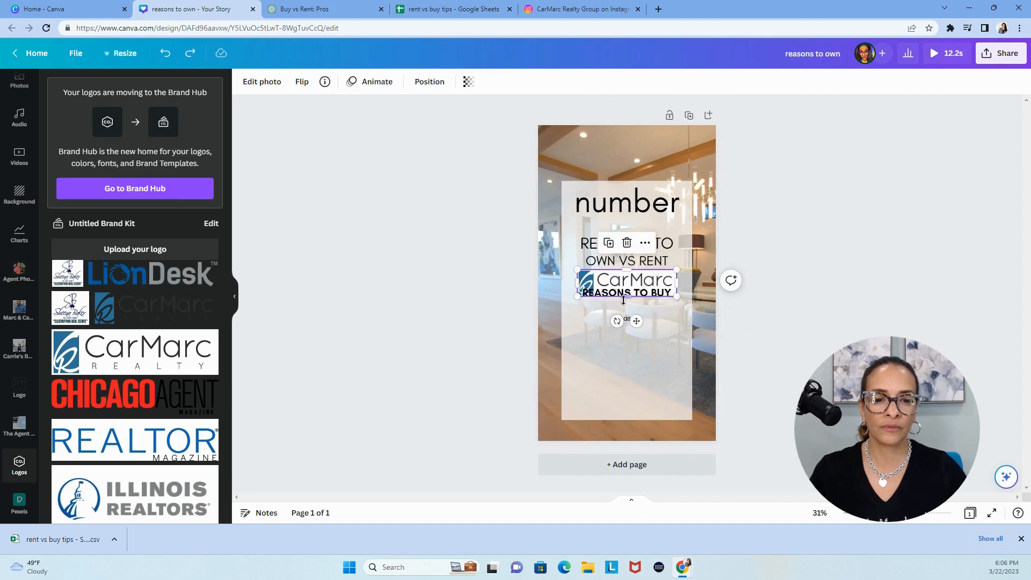
left_click_drag(625, 294, 633, 189)
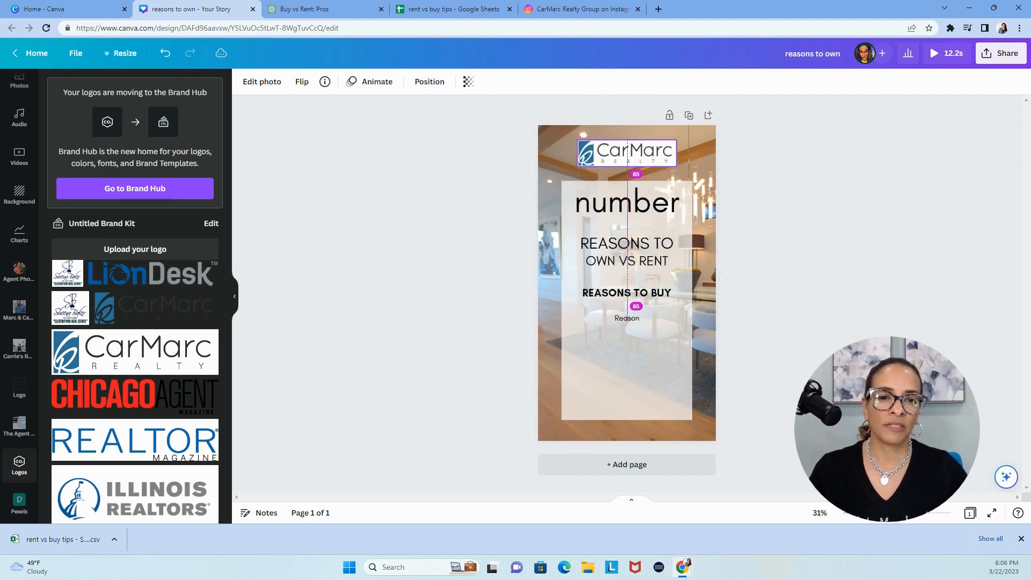
left_click(850, 320)
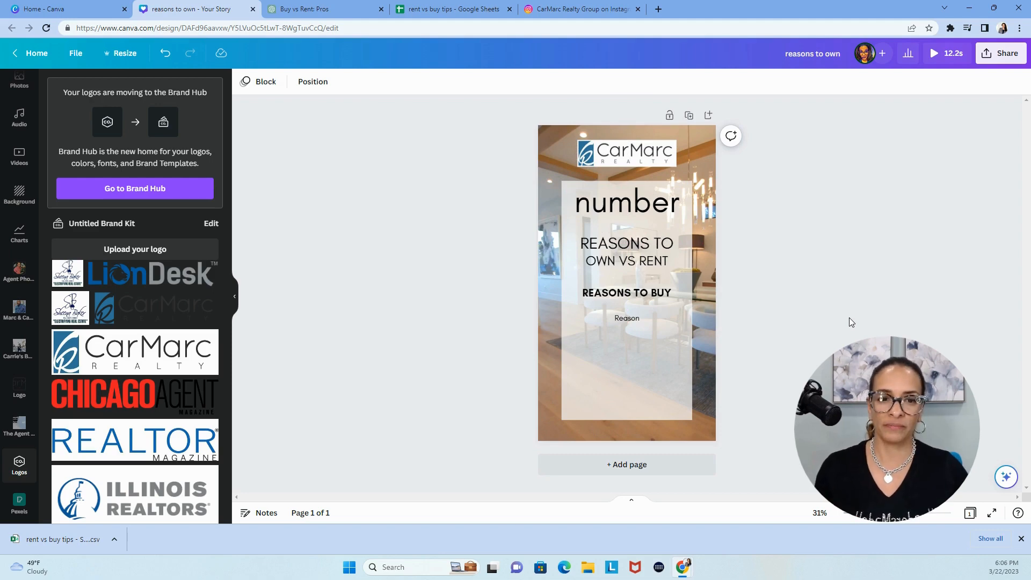
Enlarge the "REASONS TO" heading text by a few font-size increments
left_click(613, 247)
left_click(386, 81)
left_click(386, 81)
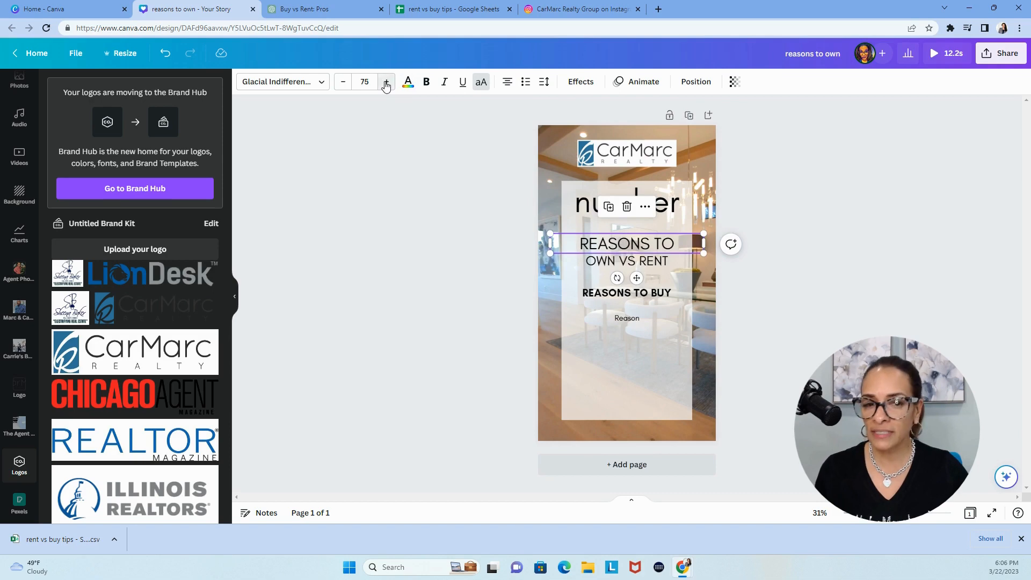
left_click(386, 81)
left_click(385, 81)
left_click(386, 81)
left_click(386, 81)
left_click(386, 81)
left_click(386, 81)
left_click(383, 334)
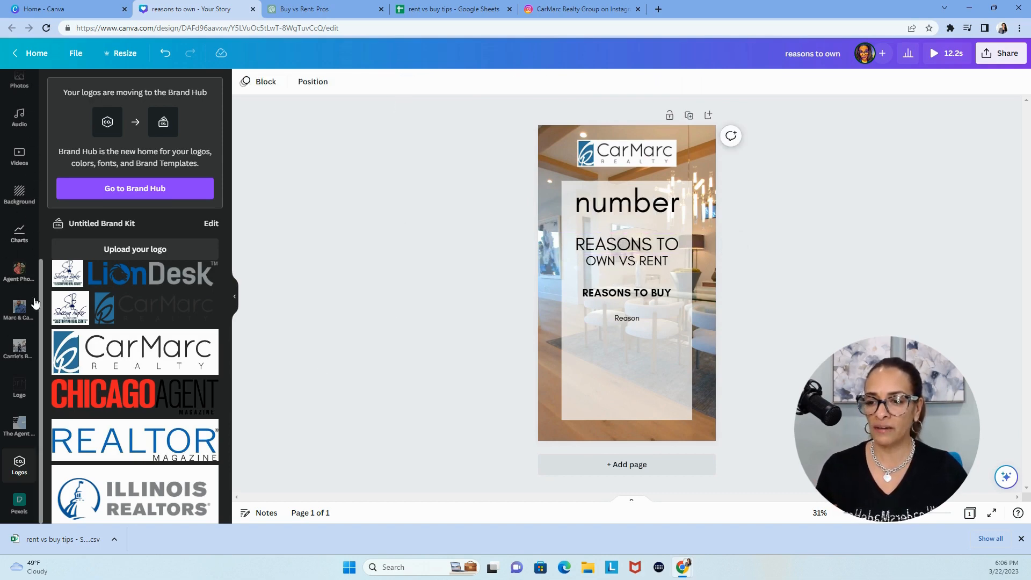
Start Bulk create and upload the "rent vs buy tips - Sheet1" CSV file as its data
scroll(19, 490, "up", 3)
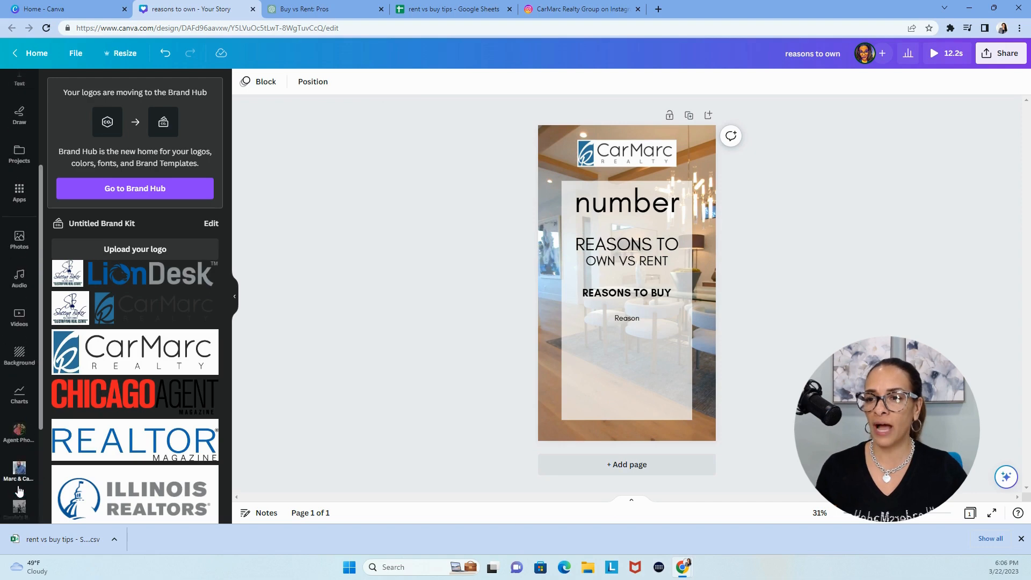
left_click(21, 193)
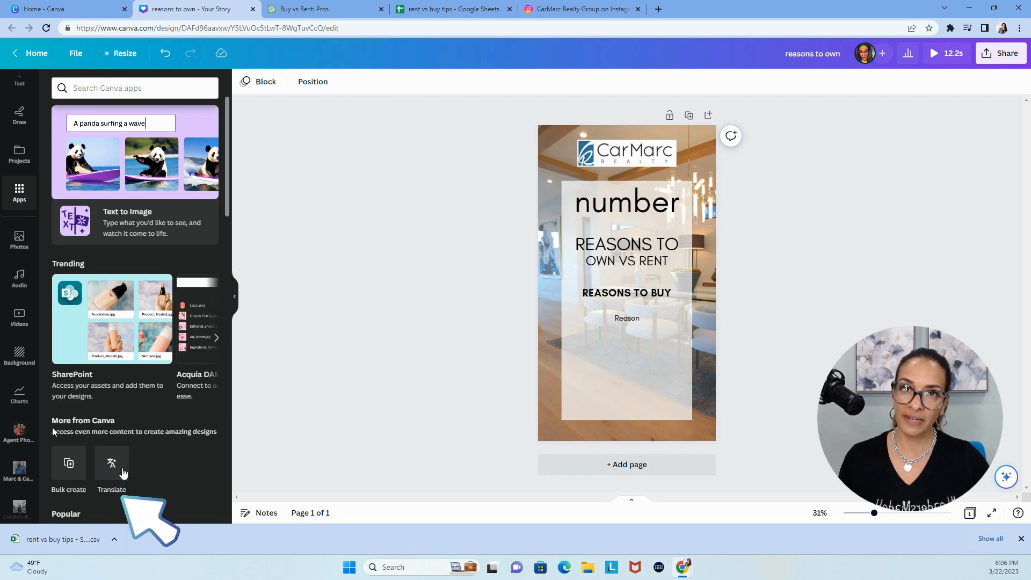
left_click(68, 463)
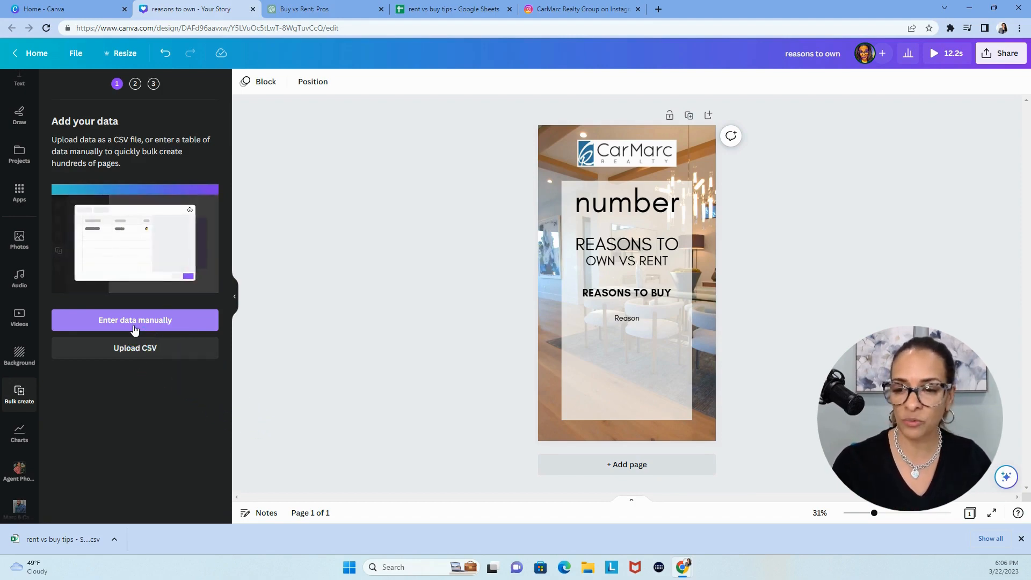
left_click(148, 354)
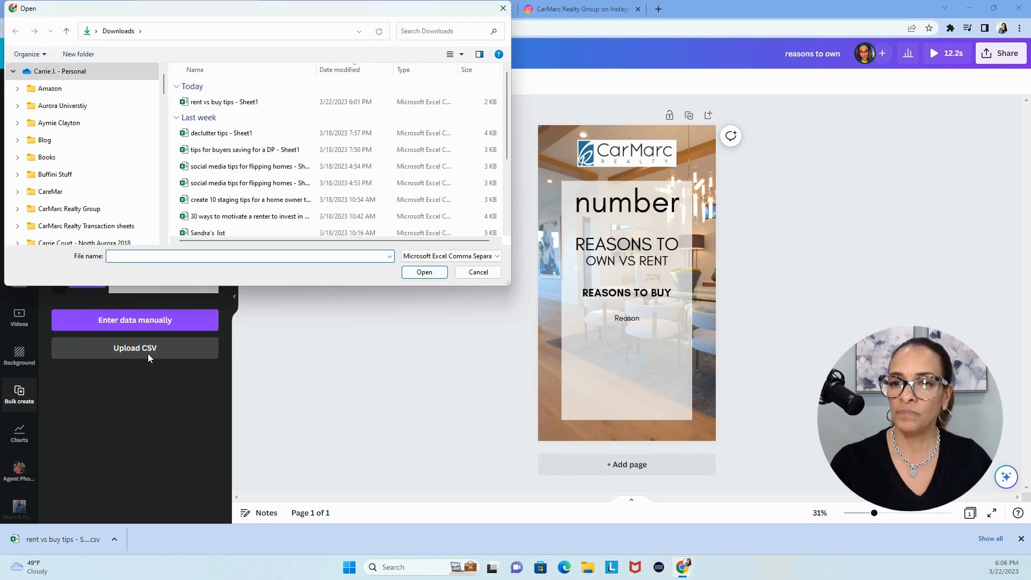
double_click(213, 102)
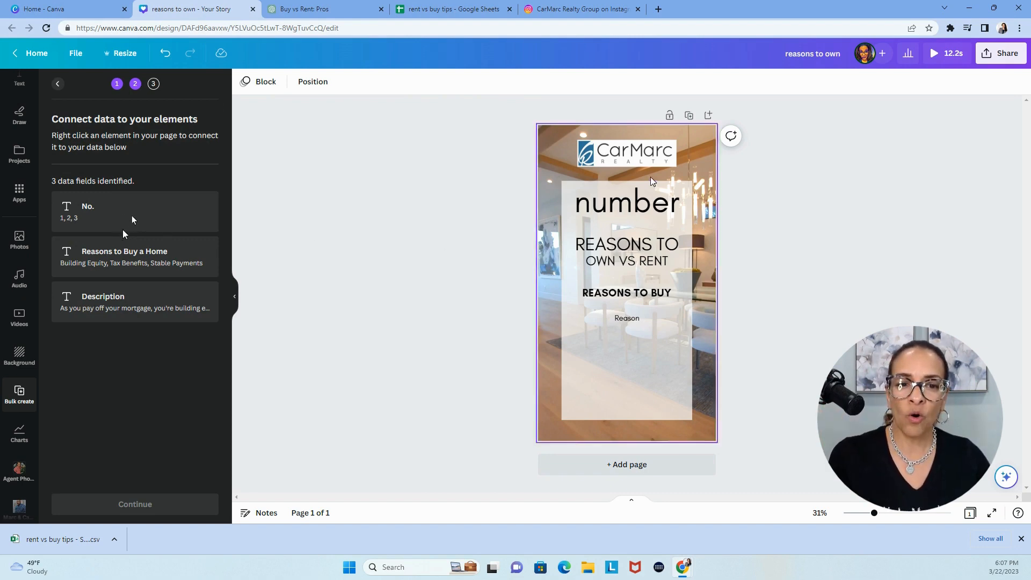
Connect the "number" text to the "No." data field
left_click(631, 209)
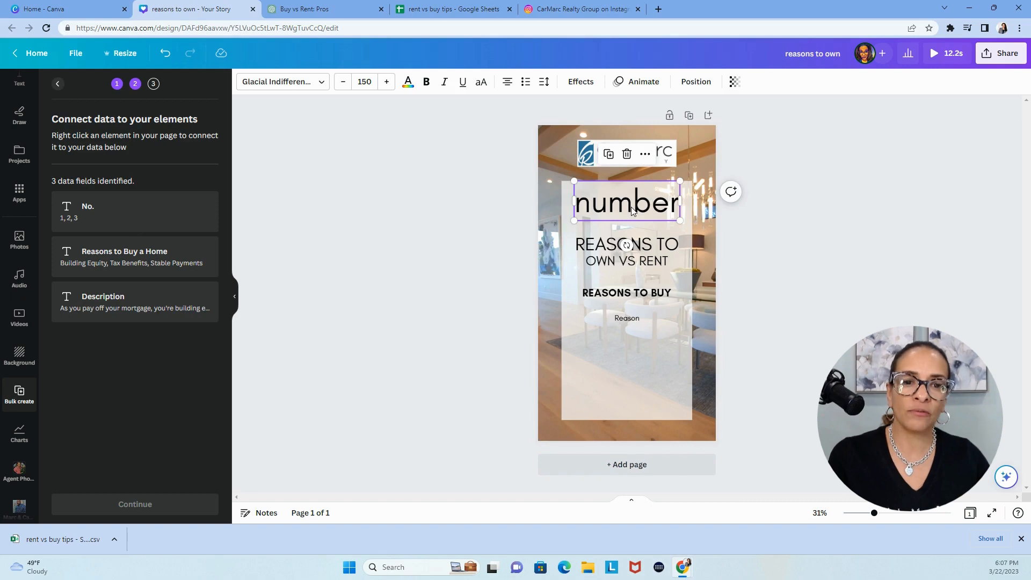
right_click(632, 209)
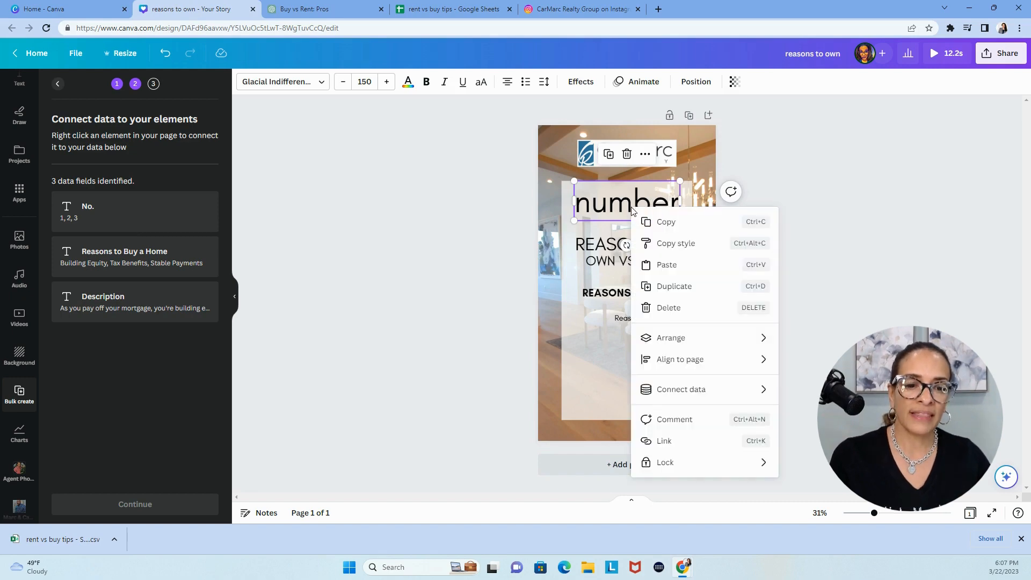
mouse_move(675, 395)
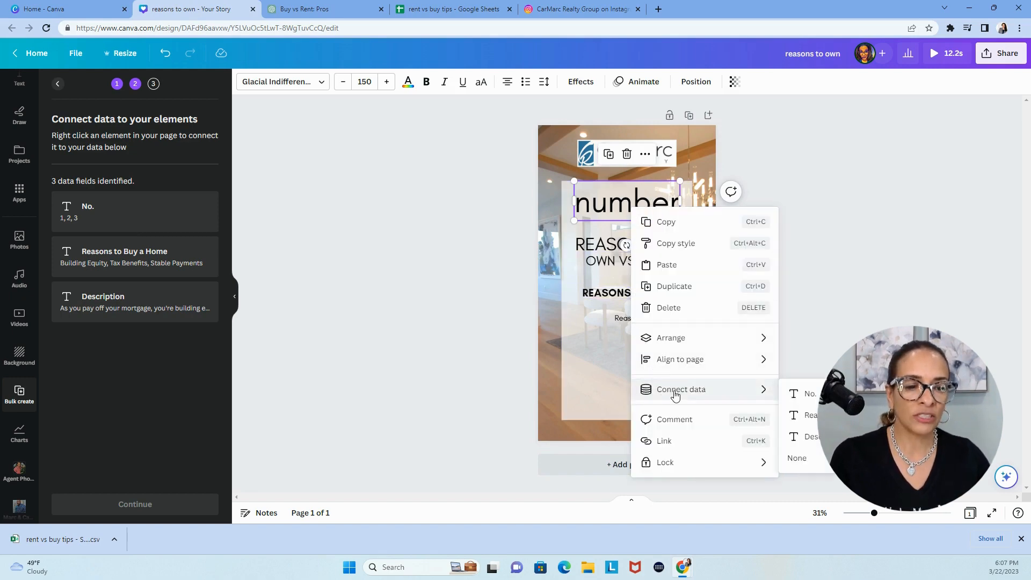
left_click(808, 393)
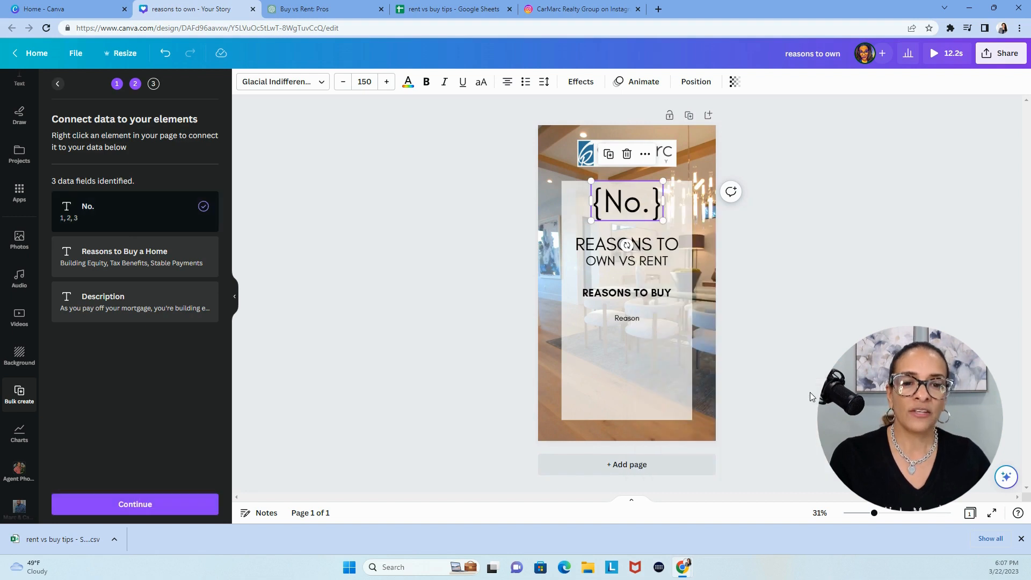
Connect the "REASONS TO BUY" text to the "Reasons to Buy a Home" data field
left_click(613, 294)
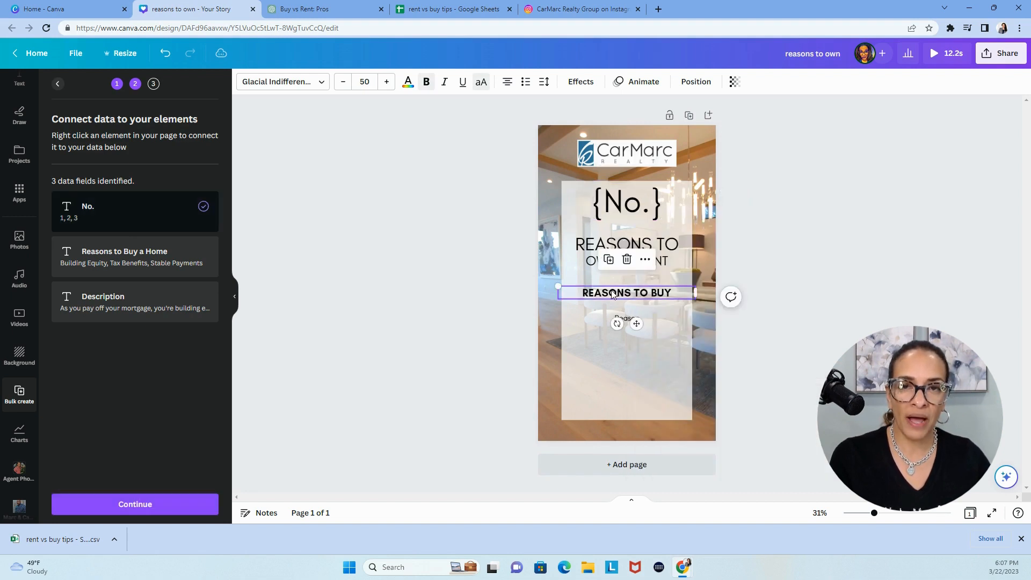
right_click(612, 294)
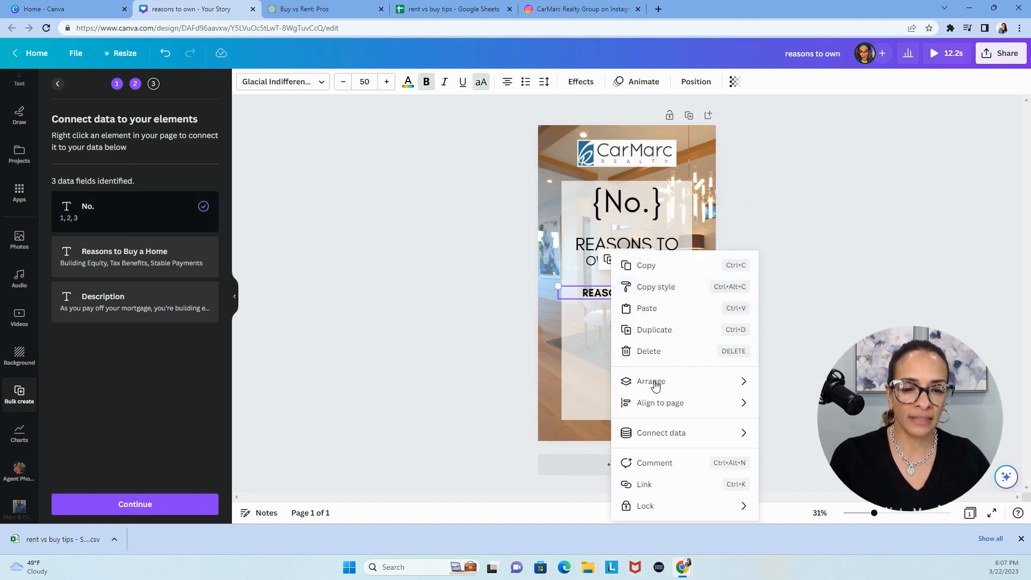
mouse_move(668, 437)
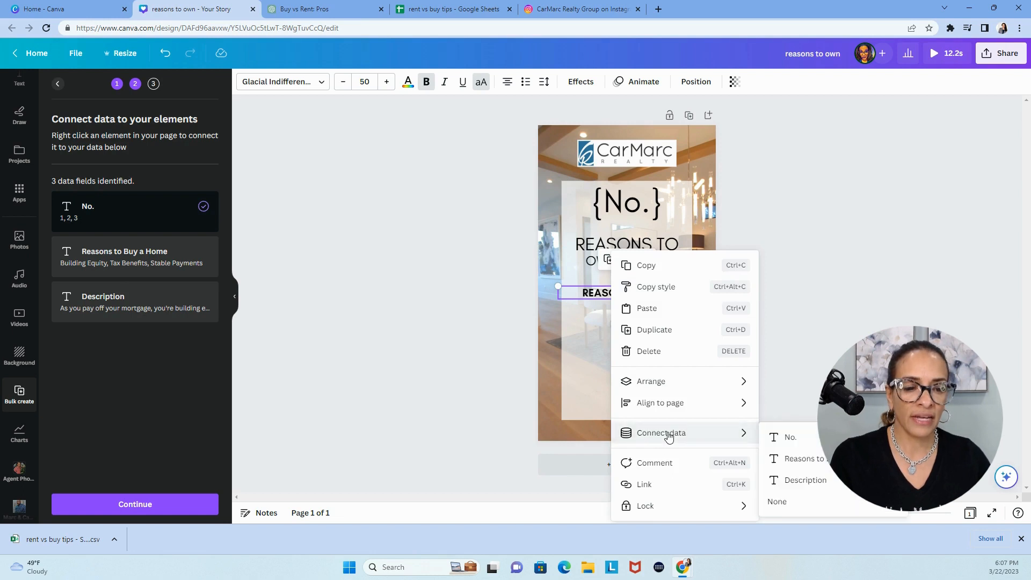
left_click(812, 460)
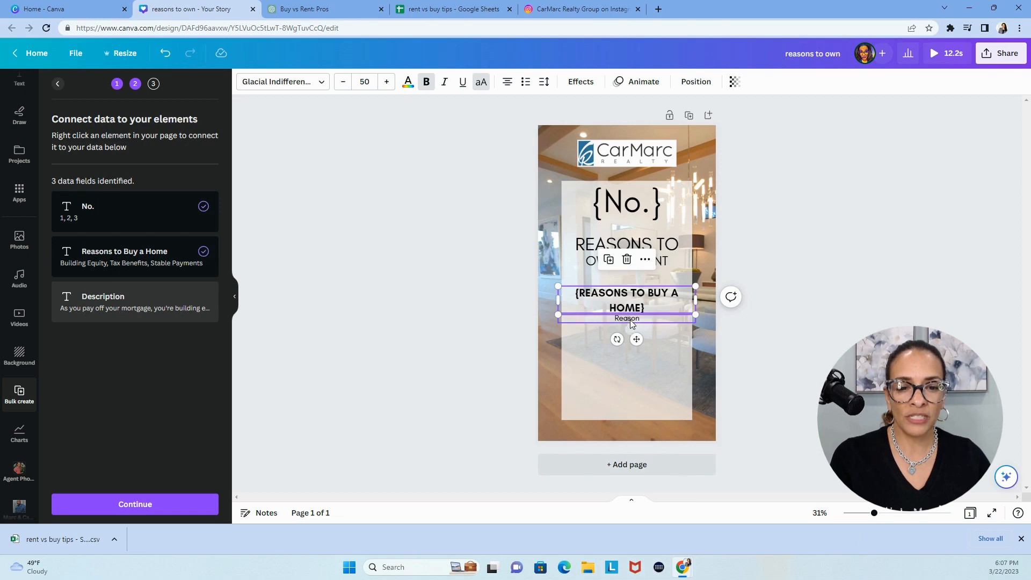
Move the "Reason" text slightly lower, clear of the two-line heading, and connect it to the "Description" data field
left_click_drag(630, 320, 629, 335)
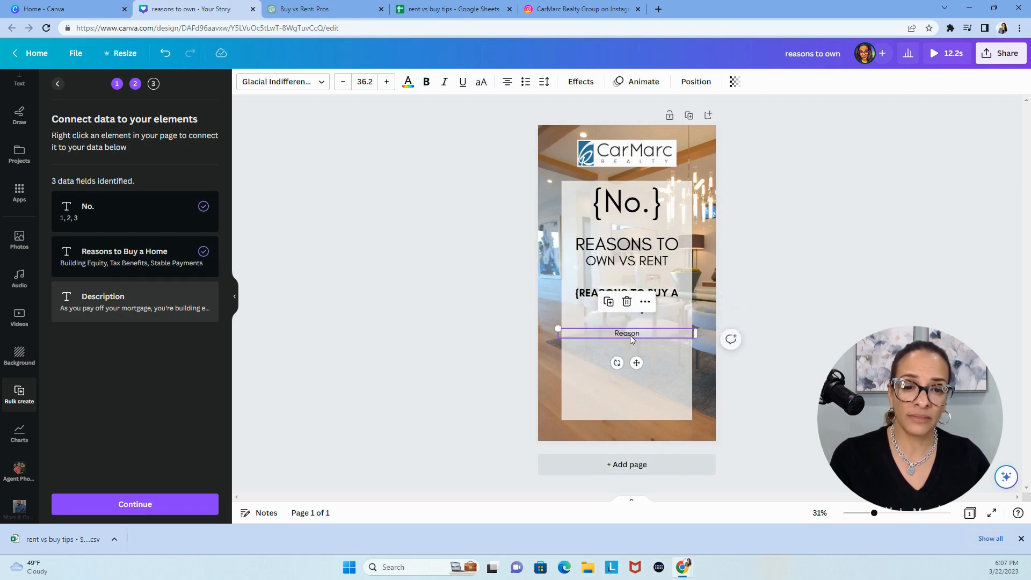
right_click(630, 335)
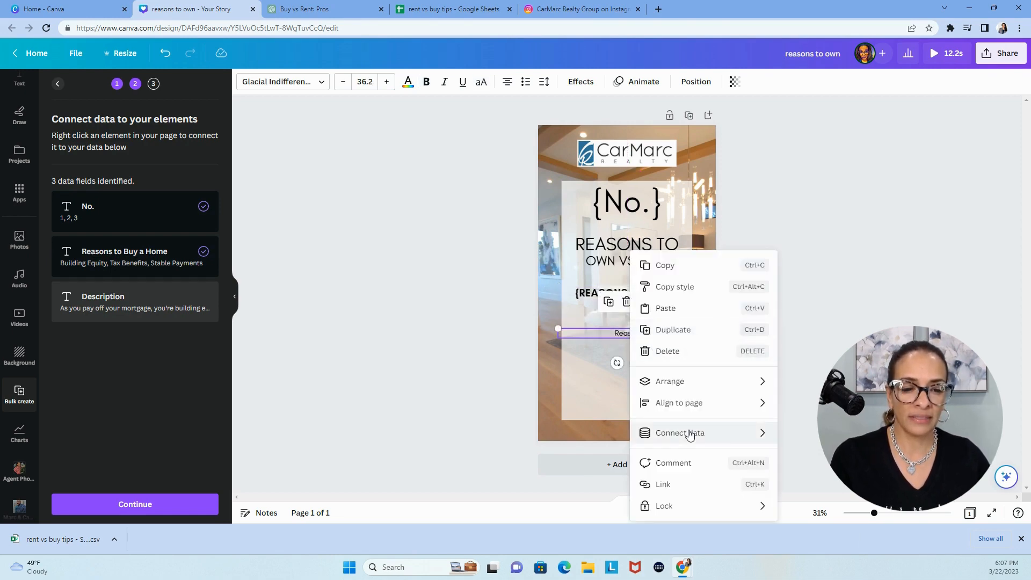
mouse_move(689, 435)
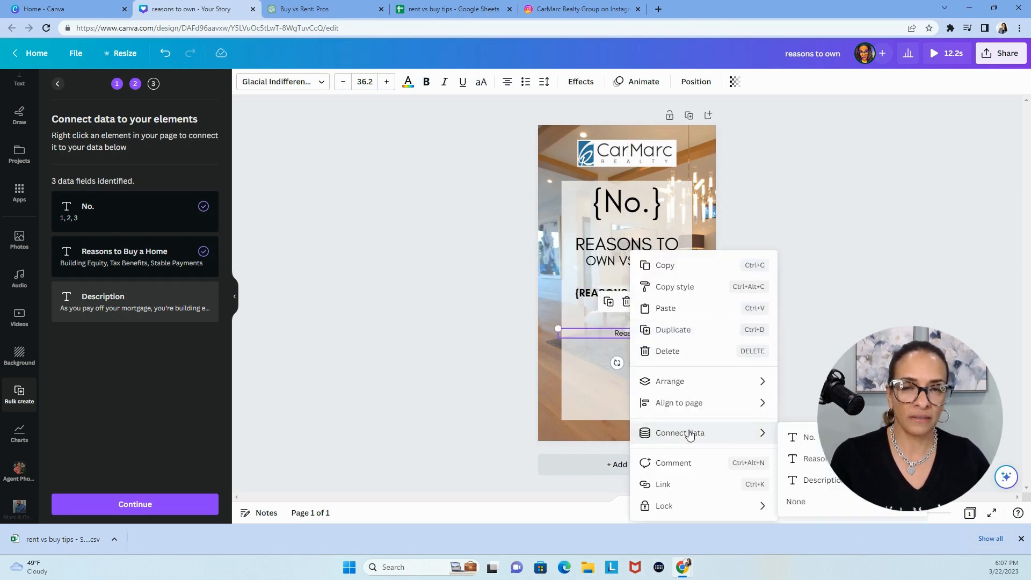
left_click(822, 480)
left_click(848, 440)
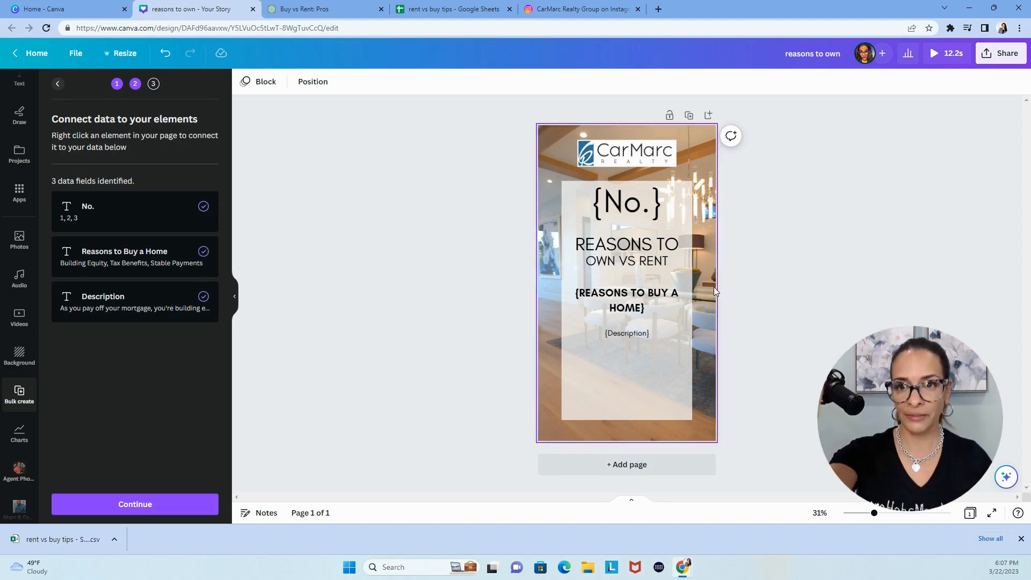
Generate the 10 story pages from all rows of the connected data
left_click(104, 513)
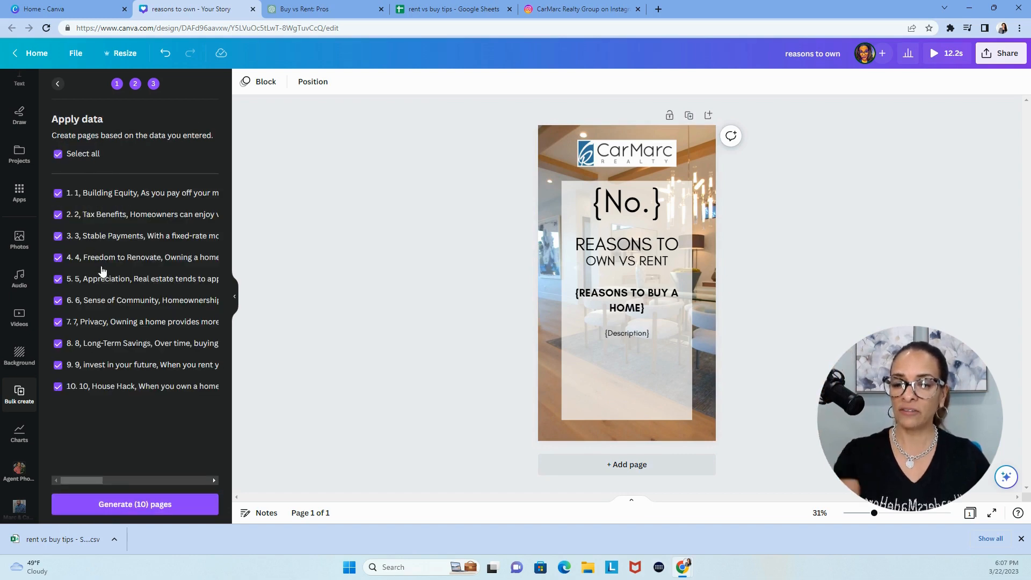
left_click(121, 503)
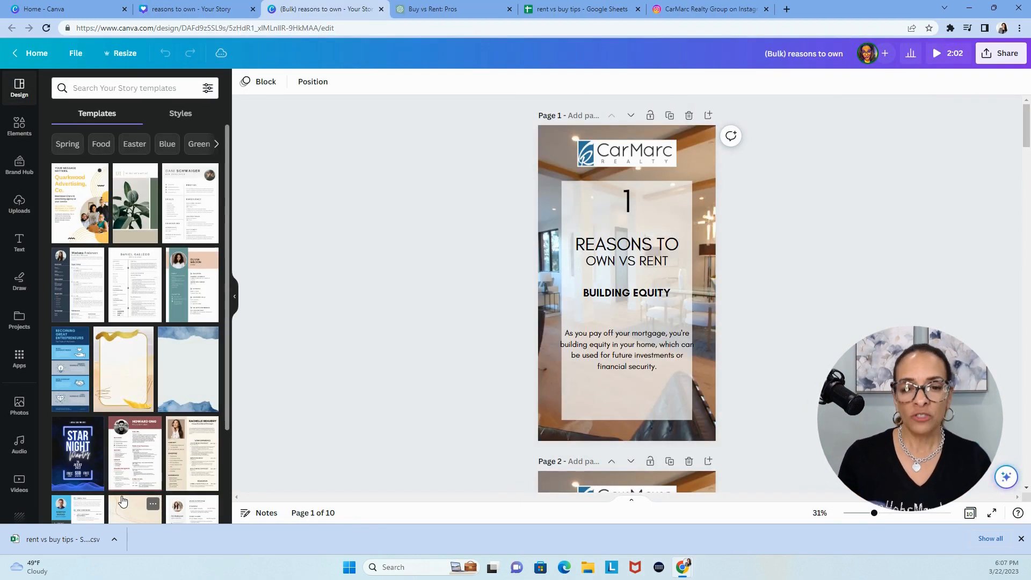
Narrow page 1's description text box from both sides to about 603 wide so it sits inside the translucent panel
left_click(648, 350)
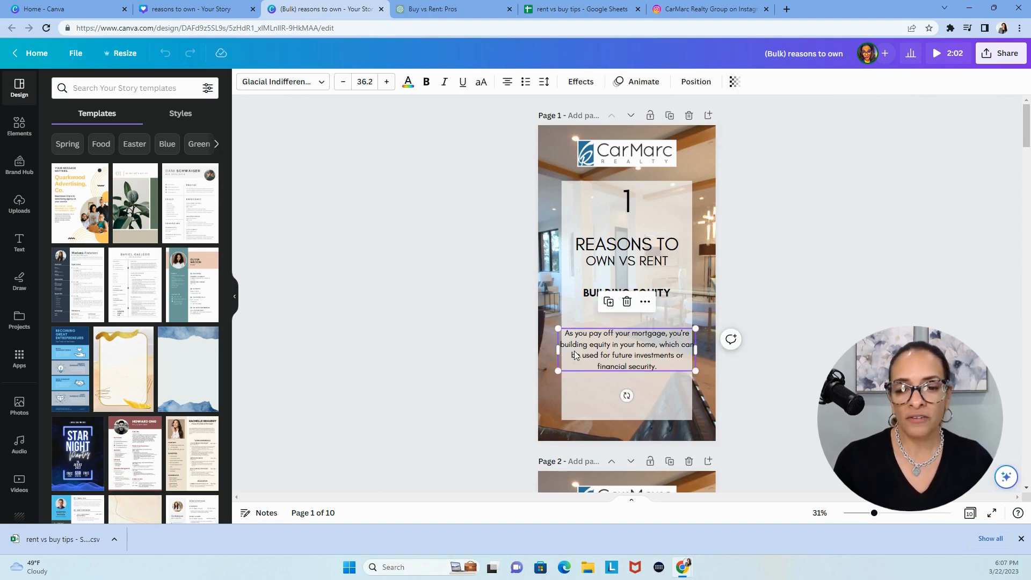
left_click_drag(555, 352, 577, 355)
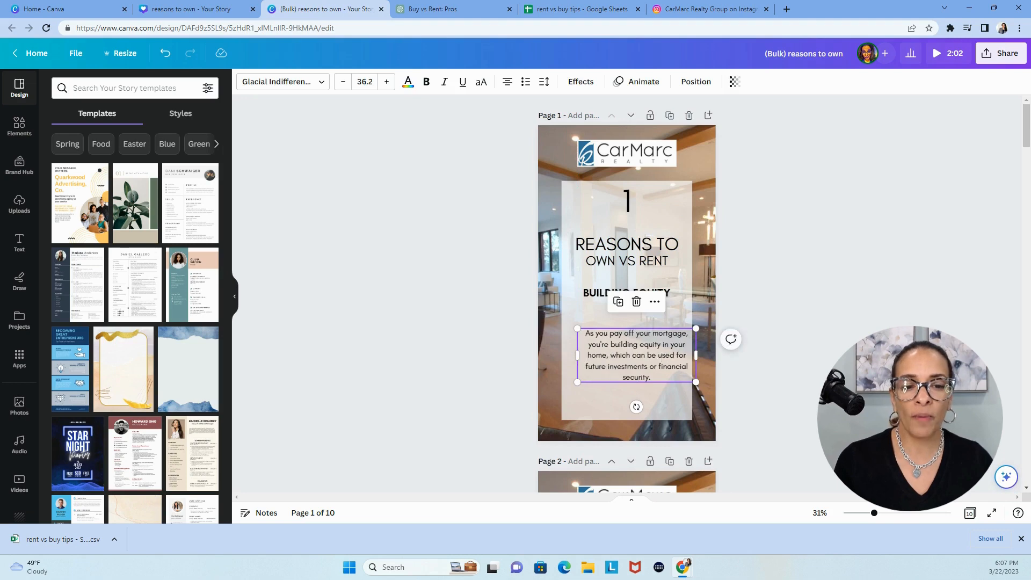
left_click_drag(696, 355, 676, 356)
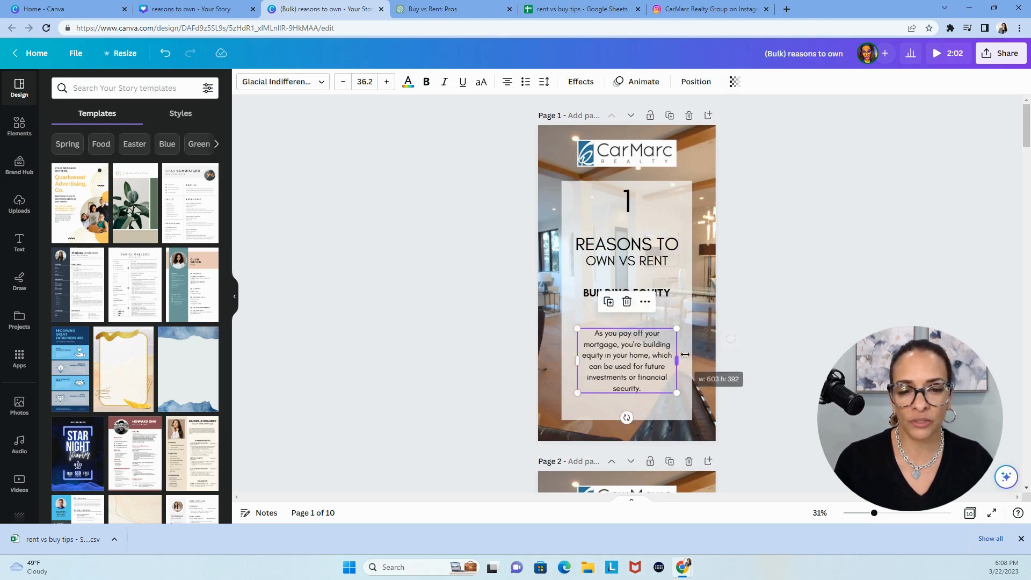
left_click(793, 345)
Narrow page 2's description text box from both sides to match the logo's width
scroll(792, 341, "down", 7)
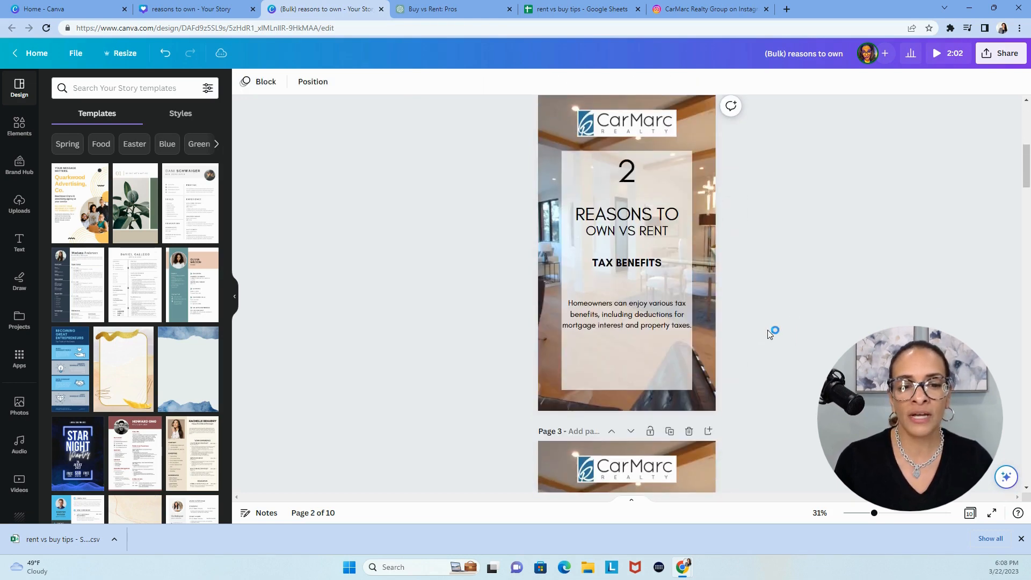
left_click(617, 314)
left_click_drag(558, 314, 577, 317)
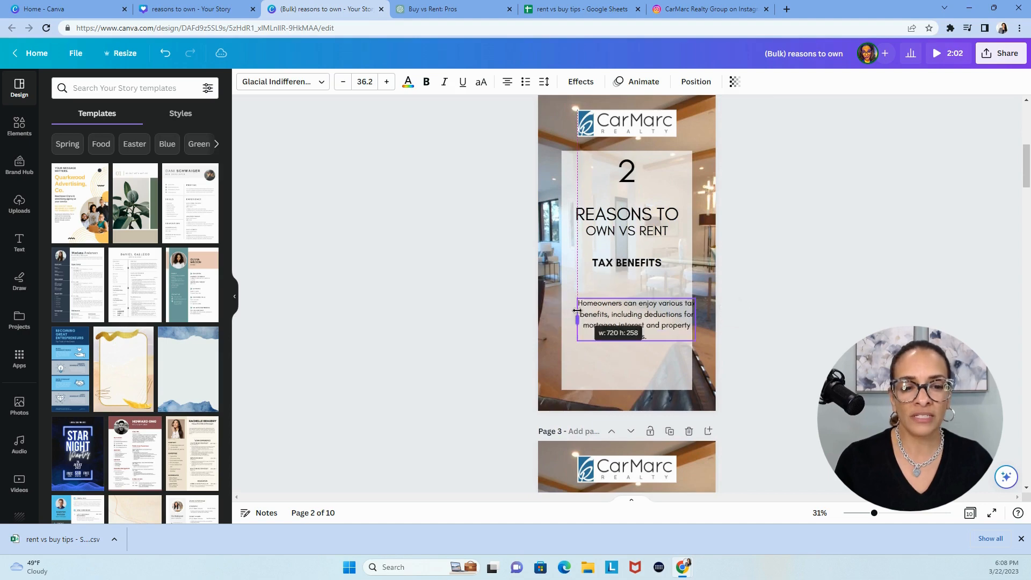
left_click_drag(695, 320, 676, 322)
left_click(774, 315)
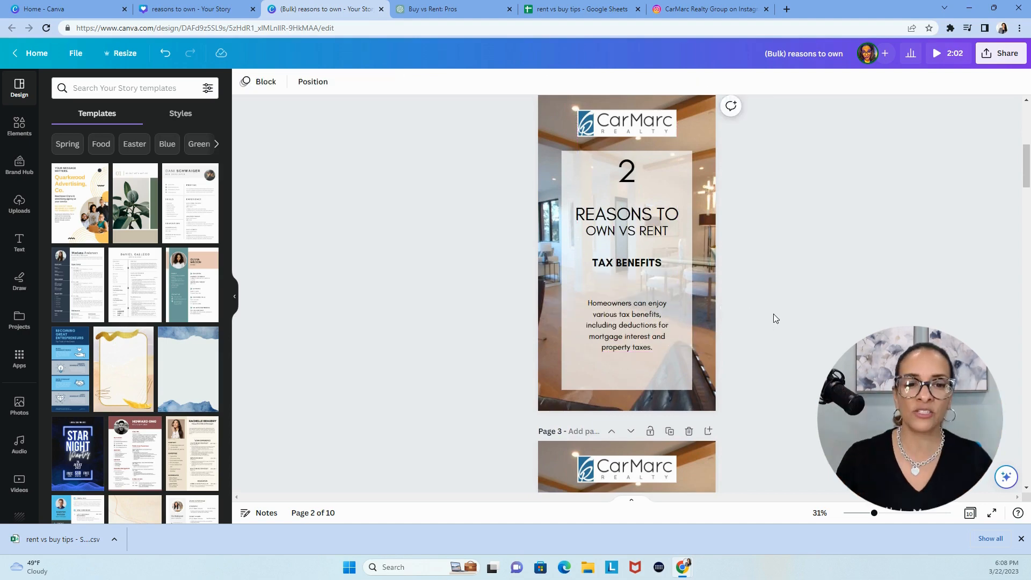
Narrow page 3's description text box from both sides to about the logo's width and centre it on the translucent panel
scroll(774, 311, "down", 6)
left_click(594, 344)
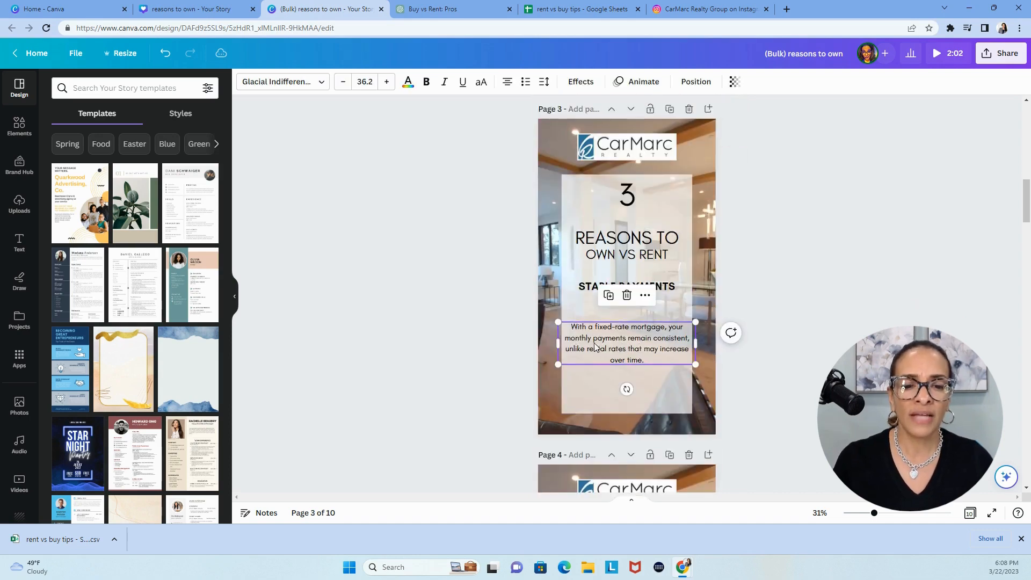
left_click_drag(557, 343, 580, 344)
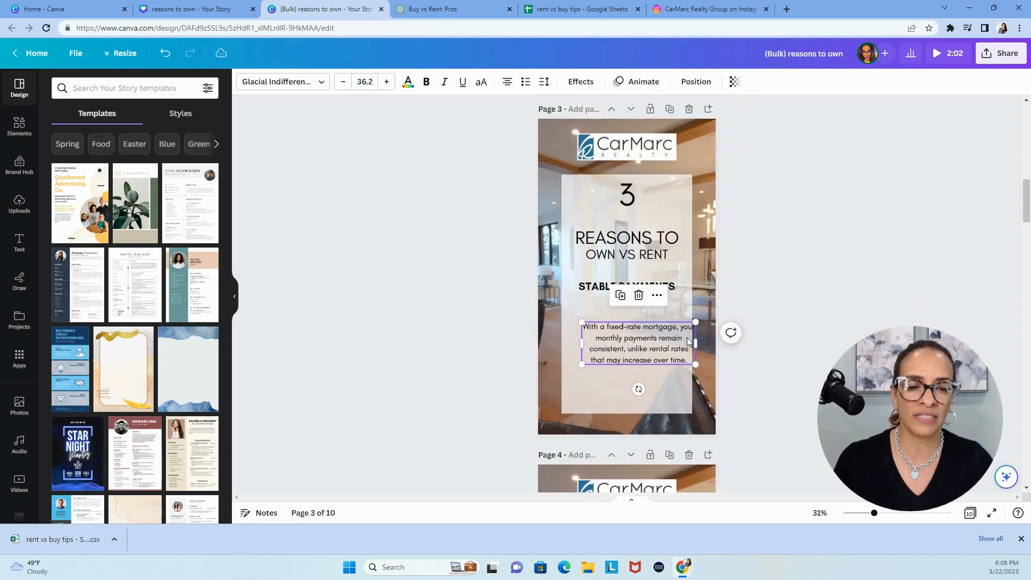
left_click_drag(689, 343, 678, 345)
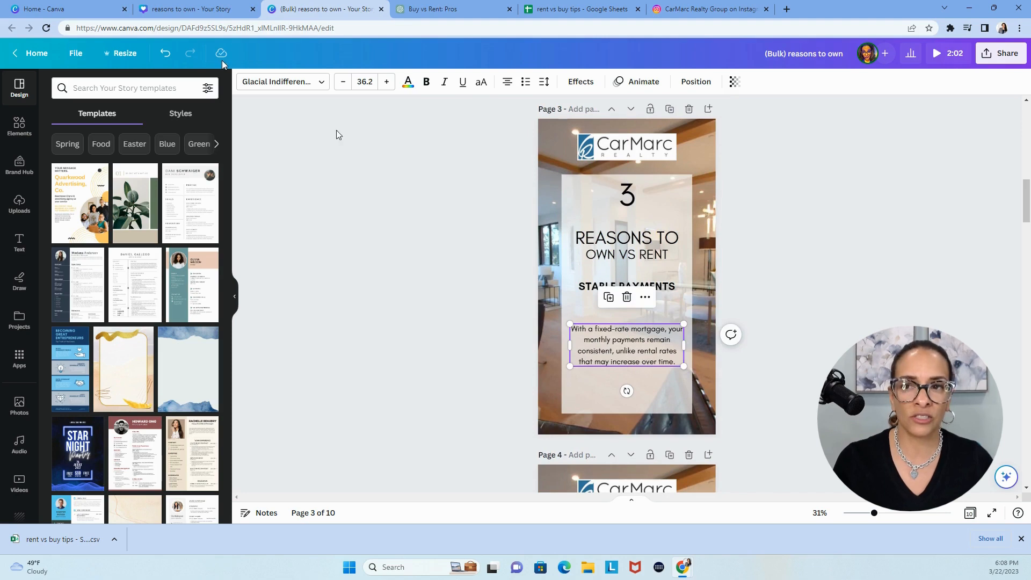
left_click(164, 53)
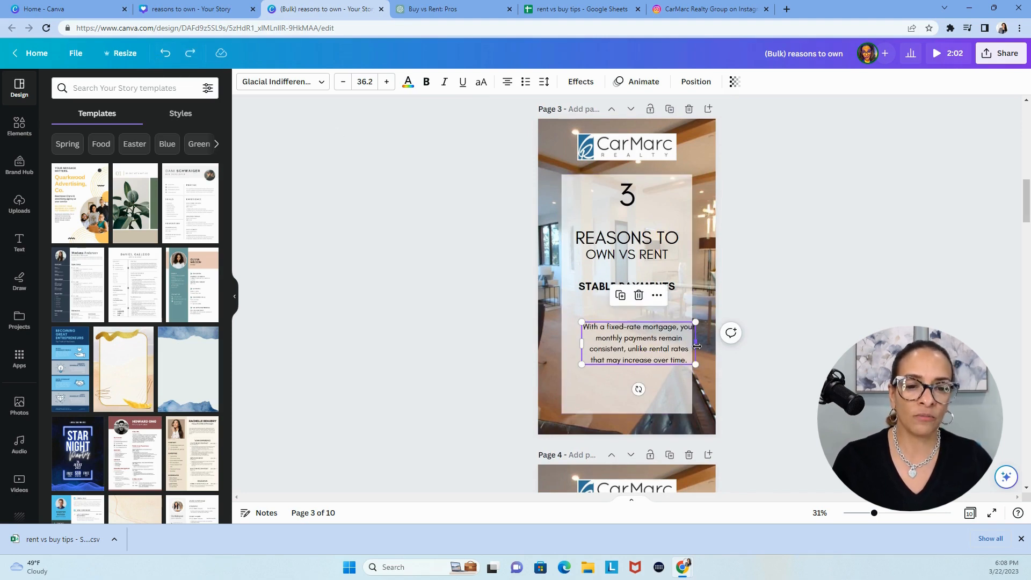
left_click_drag(695, 347, 682, 348)
left_click(836, 331)
scroll(840, 328, "down", 5)
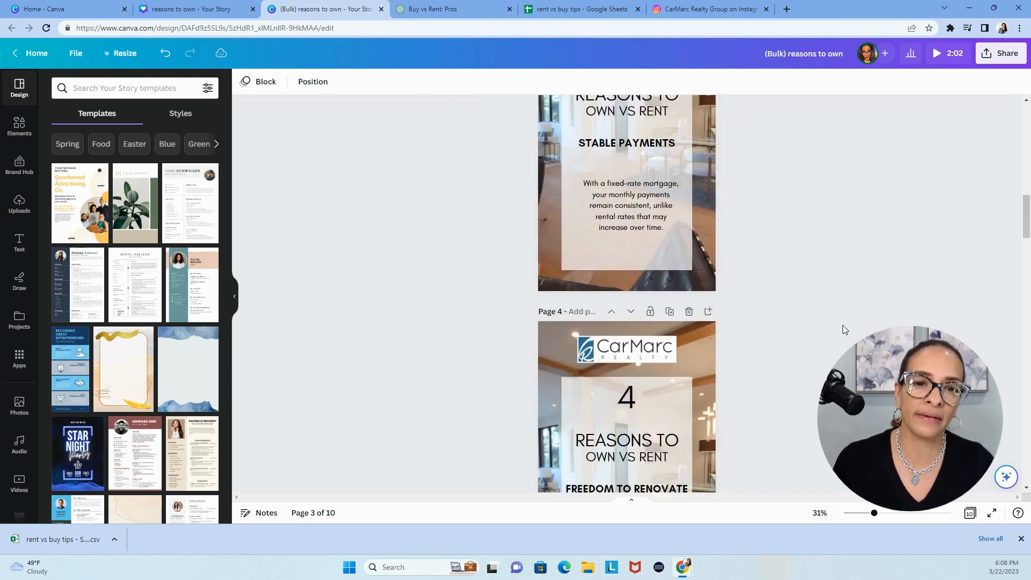
scroll(843, 330, "up", 3)
left_click_drag(622, 252, 618, 255)
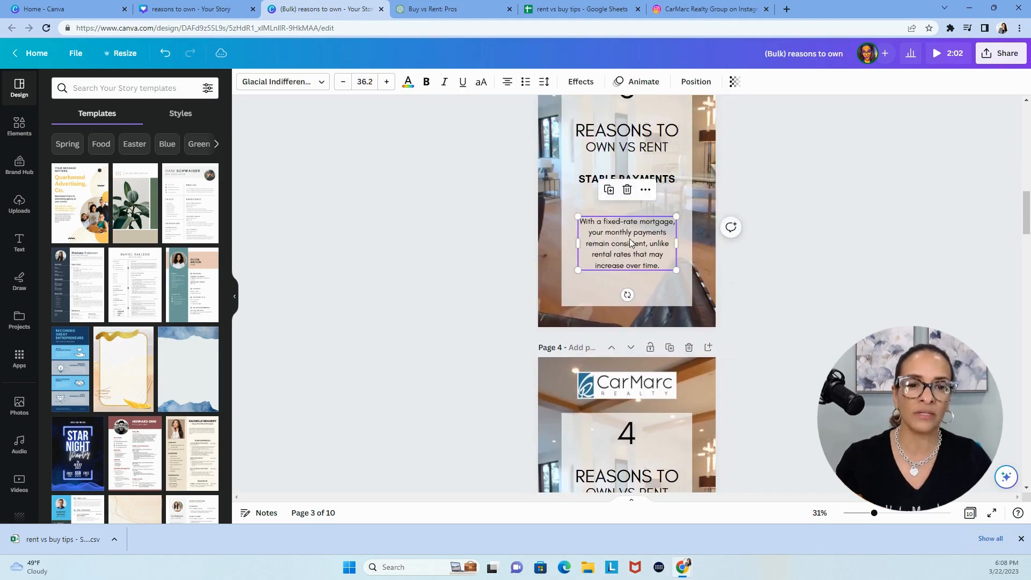
left_click(820, 304)
scroll(823, 300, "down", 4)
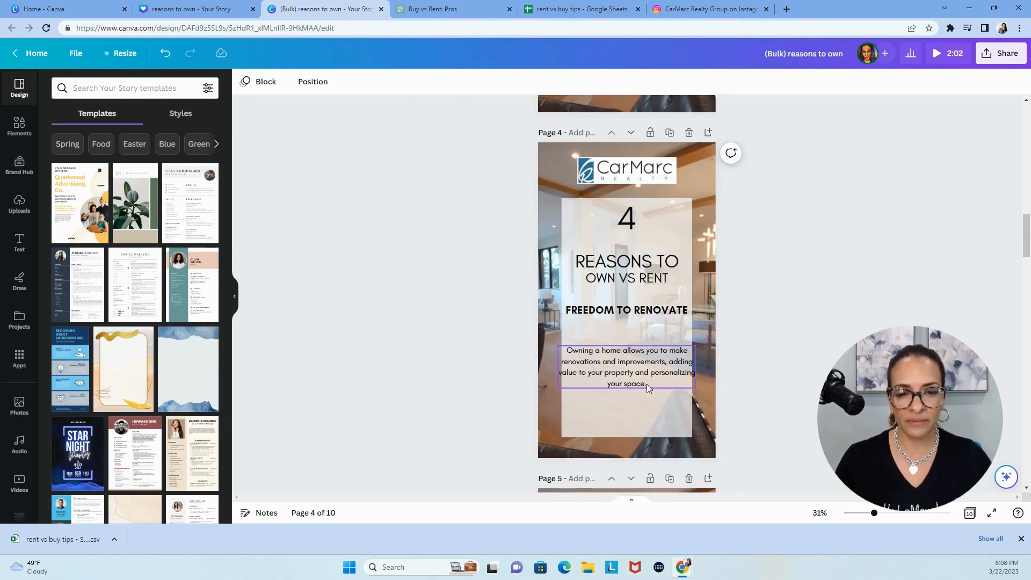
left_click(647, 385)
left_click_drag(558, 367, 583, 366)
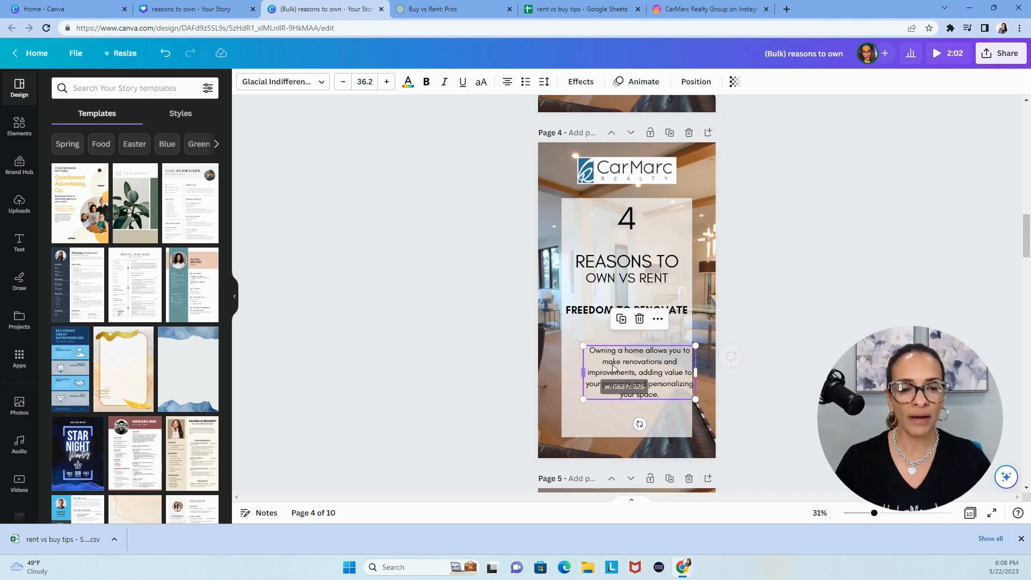
mouse_move(687, 371)
left_mouse_down()
mouse_move(668, 376)
mouse_move(682, 370)
left_mouse_up()
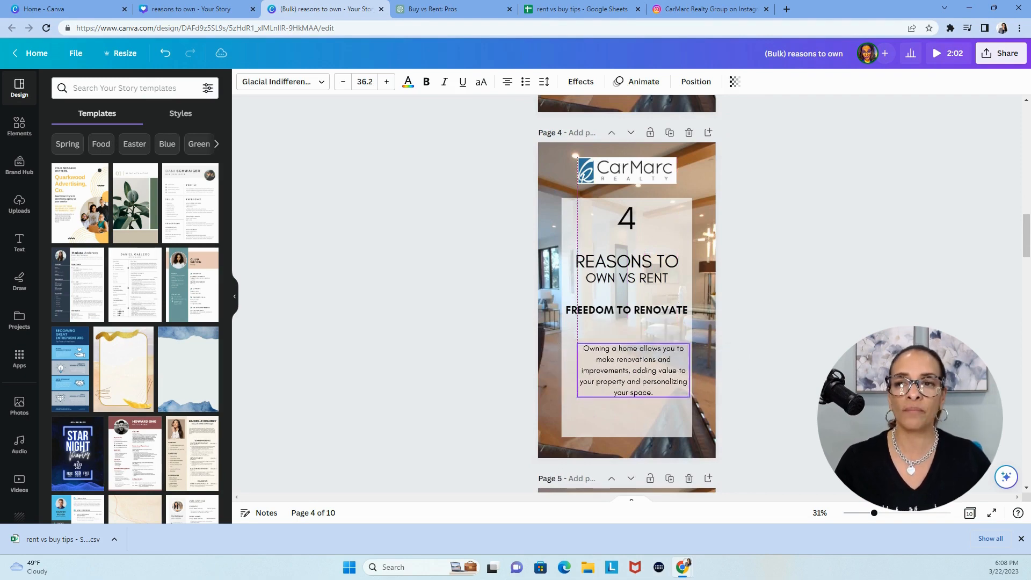
left_click(166, 53)
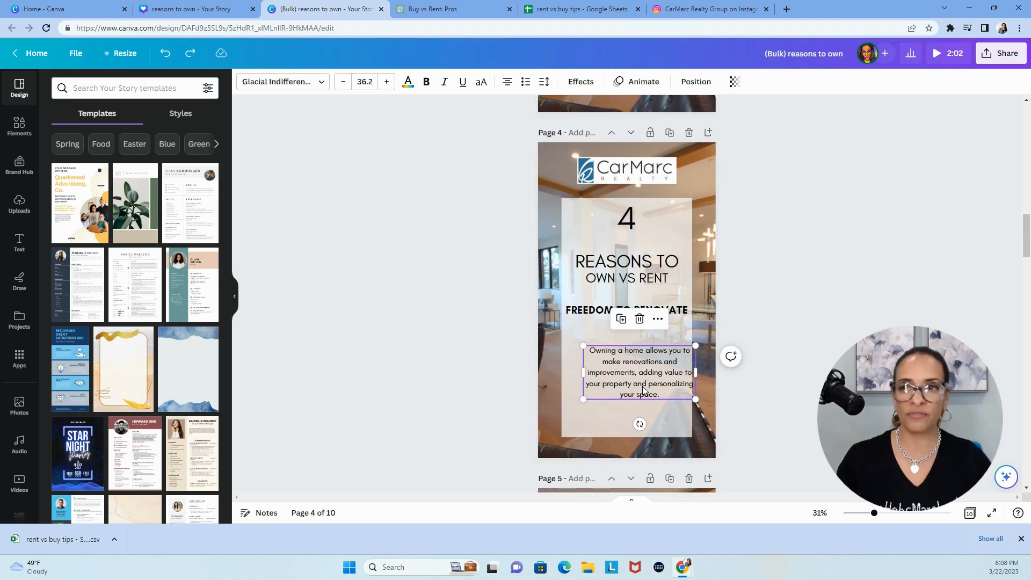
key("ctrl+z")
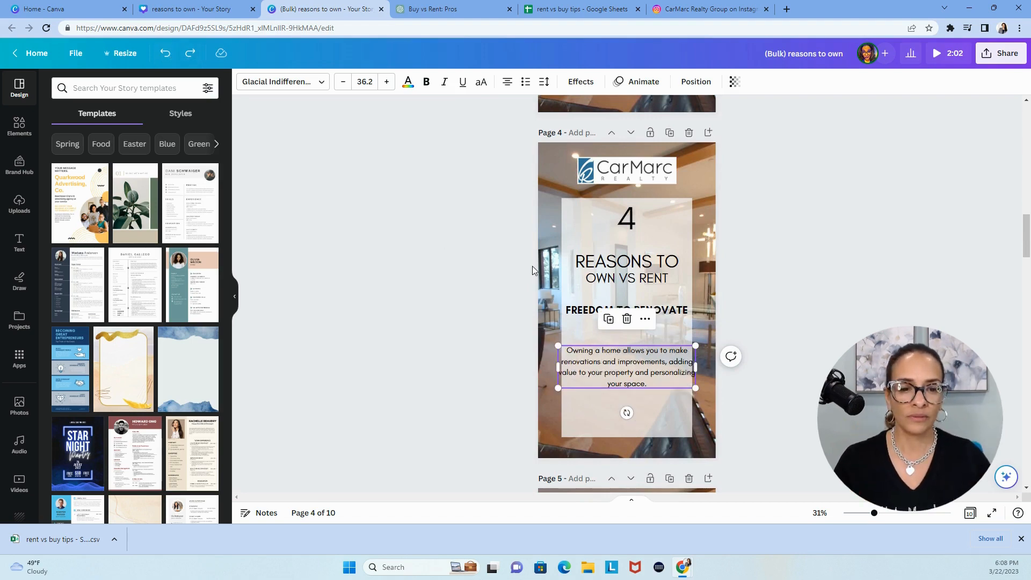
Narrow page 4's description text box from both sides to match the logo's width
left_click_drag(695, 367, 677, 369)
left_click_drag(556, 378, 574, 374)
left_click(729, 354)
Narrow page 5's description text box from both sides so the "Appreciation" text sits inside the translucent panel
scroll(730, 354, "down", 8)
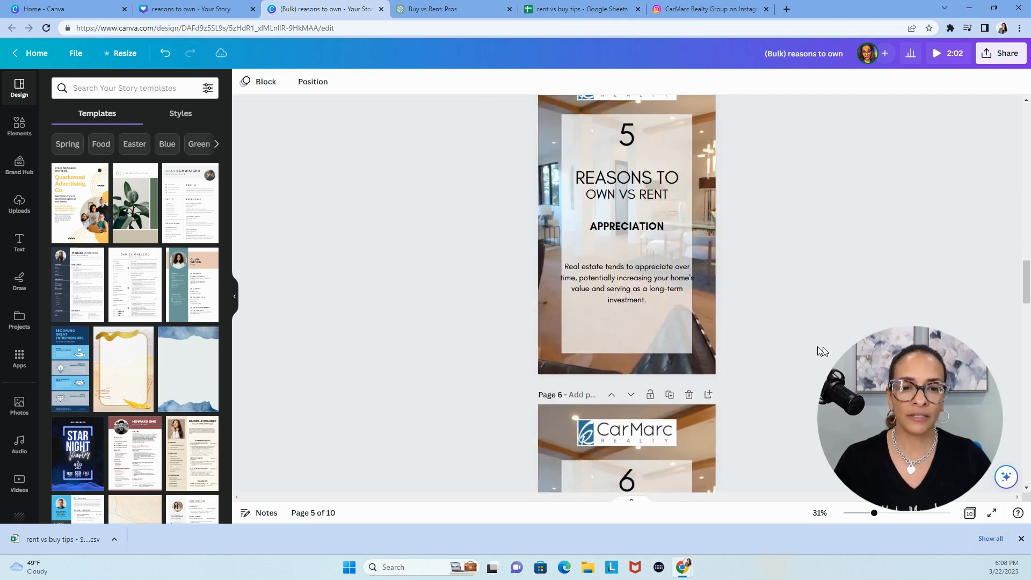
left_click(600, 288)
left_click_drag(557, 284, 584, 285)
left_click_drag(696, 283, 677, 285)
left_click(752, 301)
Narrow page 6's description text box from both sides so the "Sense of Community" text stays within the translucent panel
scroll(752, 301, "down", 3)
scroll(624, 368, "down", 2)
left_click(623, 366)
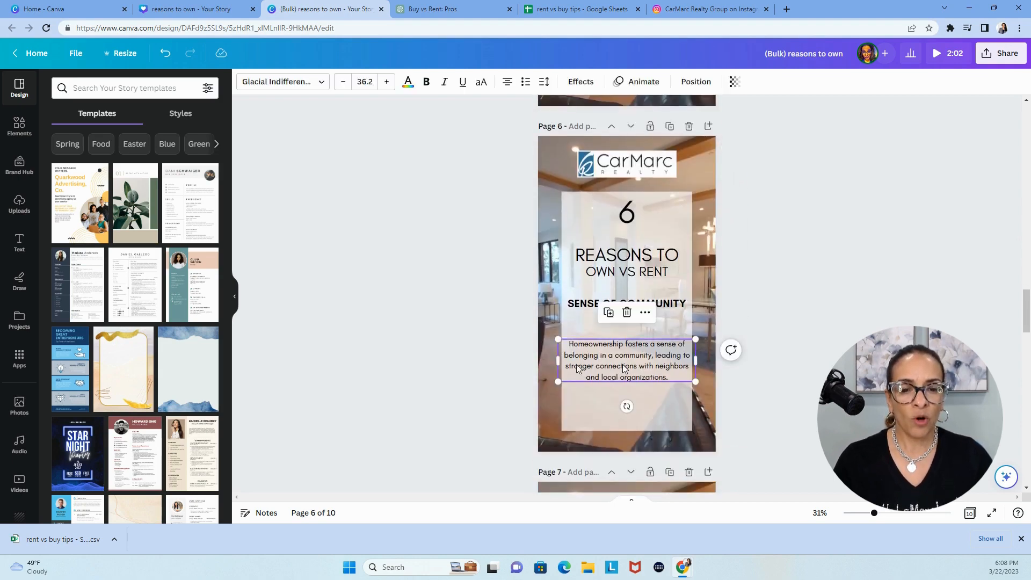
left_click_drag(555, 364, 577, 365)
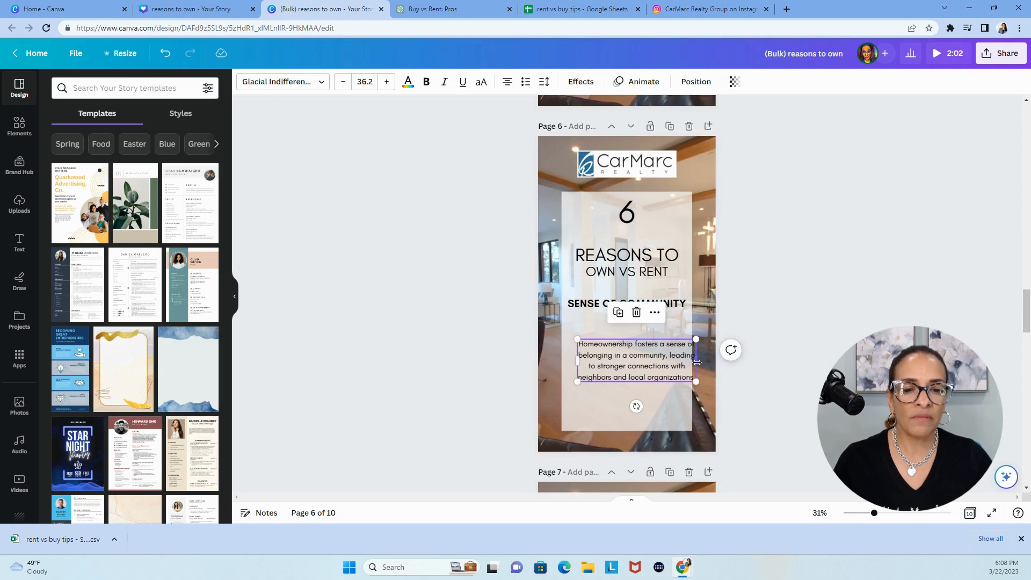
left_click_drag(696, 362, 682, 363)
left_click(783, 432)
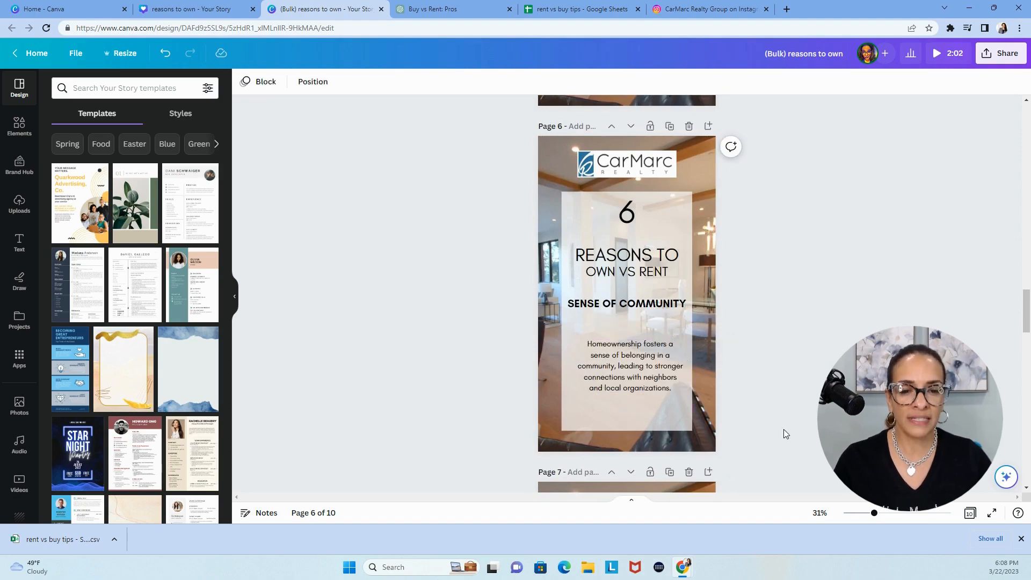
left_click(635, 382)
left_click(741, 395)
Narrow page 7's "Privacy" description text box from both sides to slightly less than the logo's width, centred on the panel
scroll(740, 394, "down", 6)
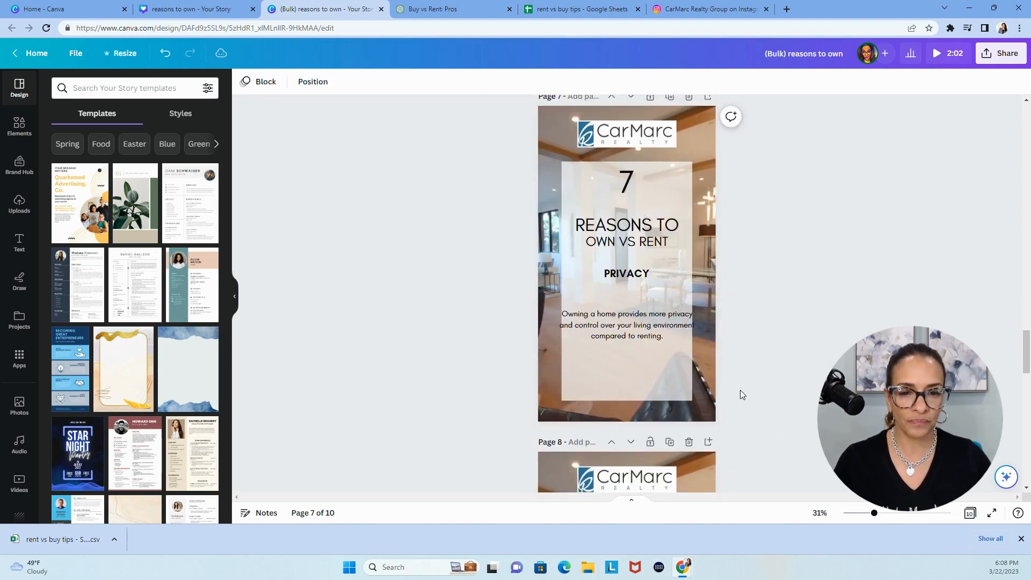
left_click(598, 328)
left_click_drag(557, 325, 582, 325)
left_click_drag(696, 334, 677, 335)
left_click(785, 385)
scroll(785, 384, "down", 4)
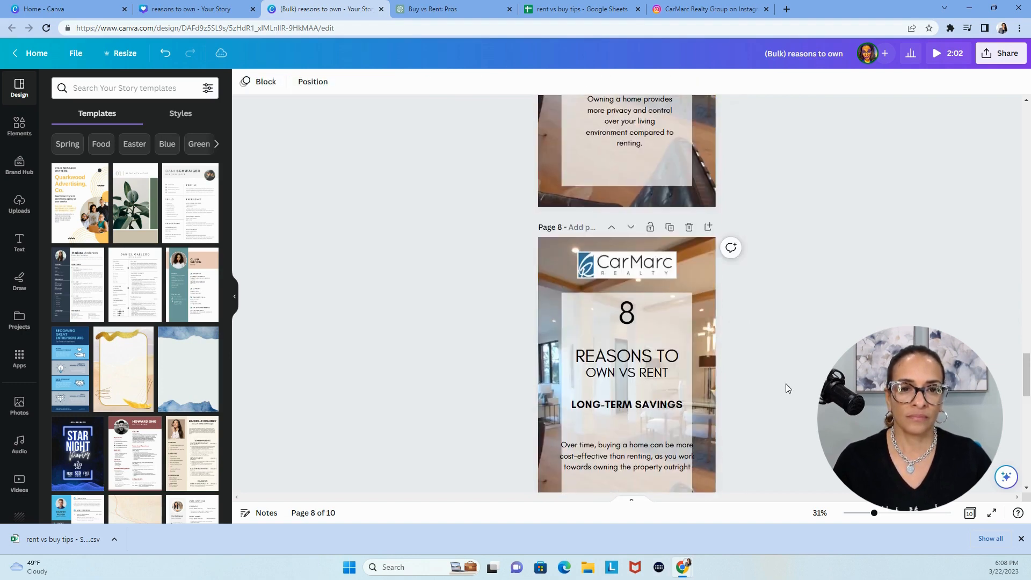
left_click(656, 122)
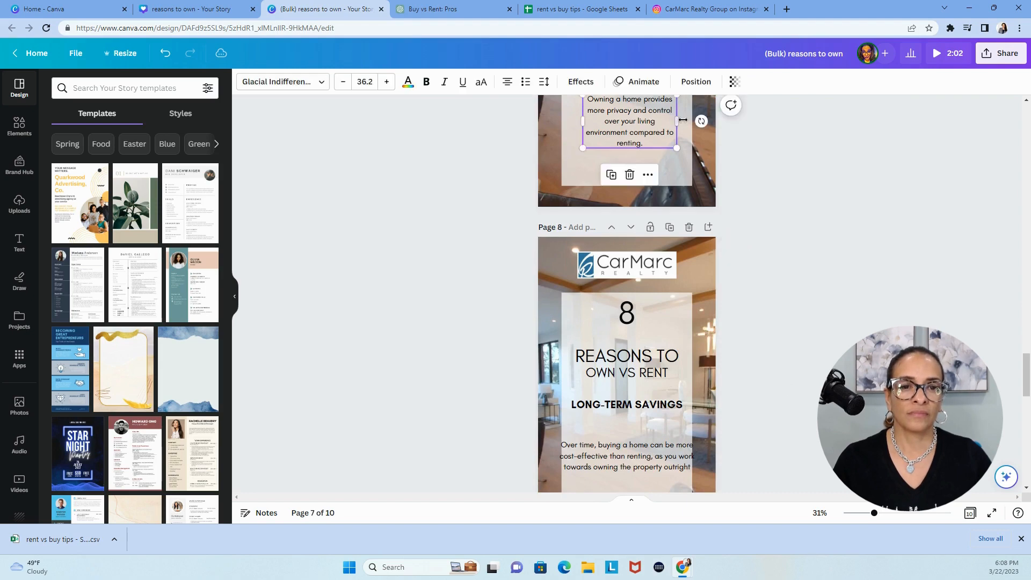
left_click_drag(675, 124, 668, 124)
left_click(732, 145)
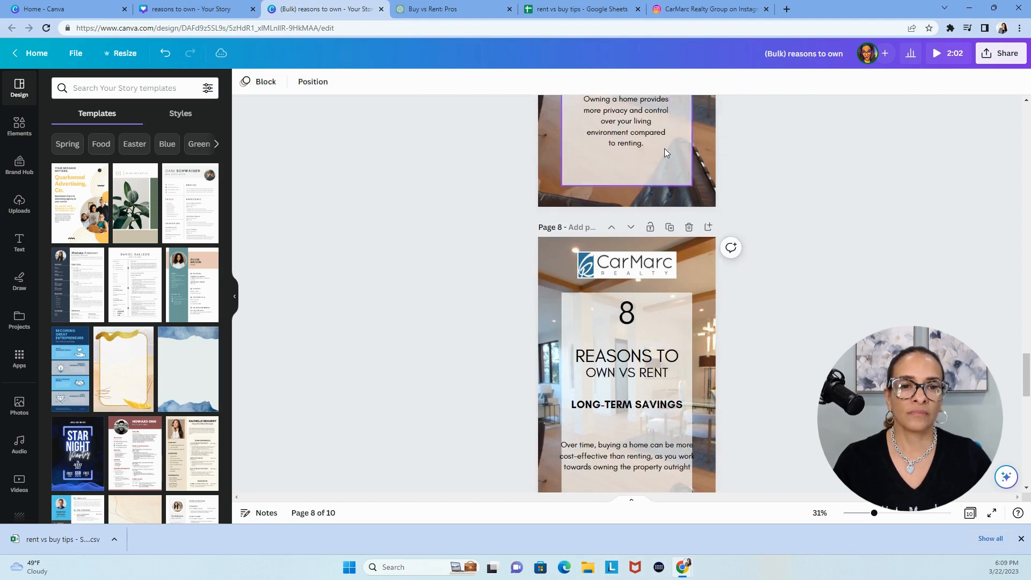
left_click(645, 134)
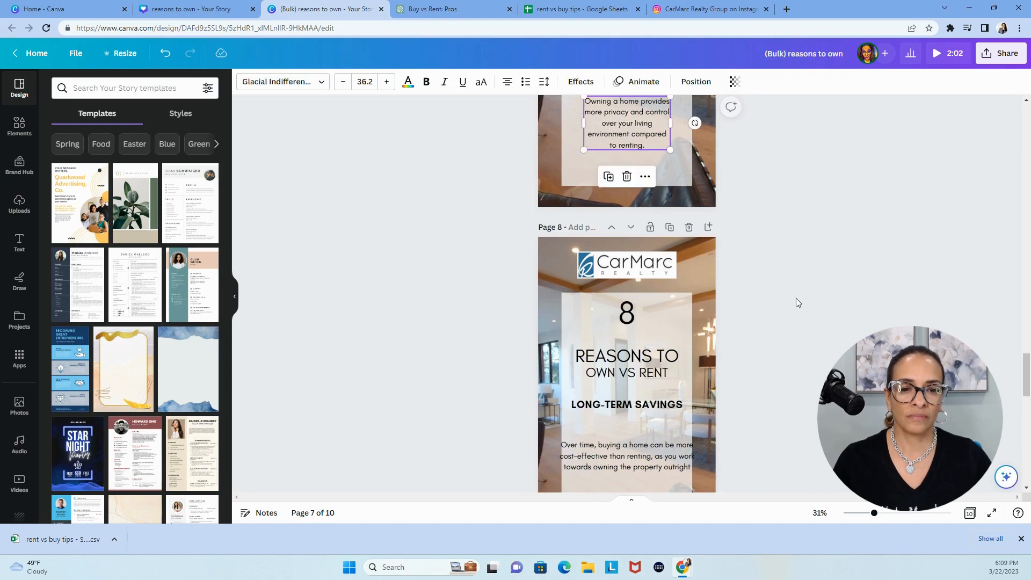
Narrow page 8's description text box from both sides so the "Long-Term Savings" text fits inside the translucent panel
scroll(795, 298, "down", 3)
left_click(658, 301)
left_click_drag(557, 294, 577, 296)
left_click_drag(695, 300, 680, 300)
left_click(817, 339)
Narrow page 9's "Invest in Your Future" description text box to wrap onto four lines and centre it on the panel
scroll(806, 339, "down", 4)
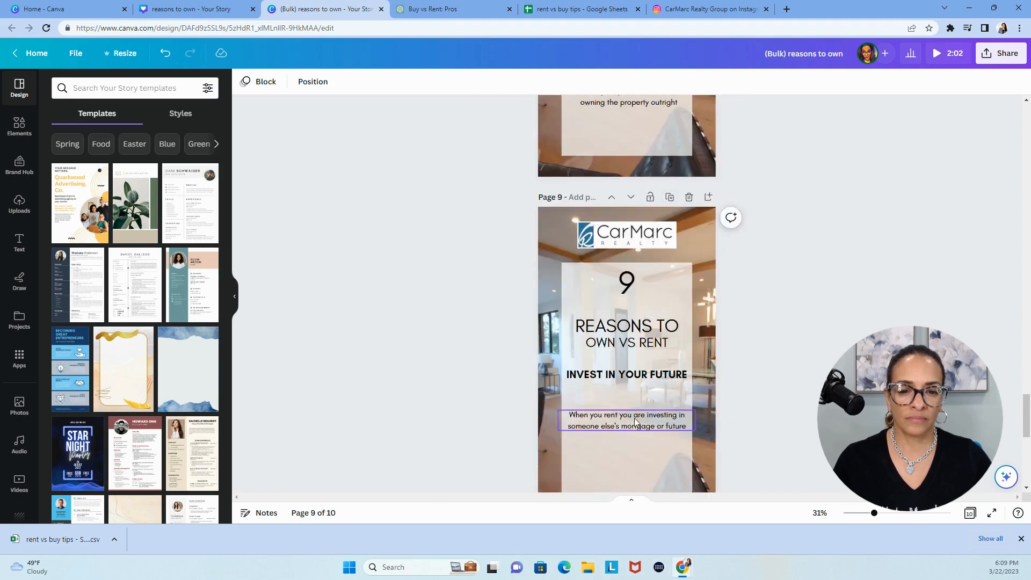
left_click(569, 424)
left_click_drag(558, 421, 592, 424)
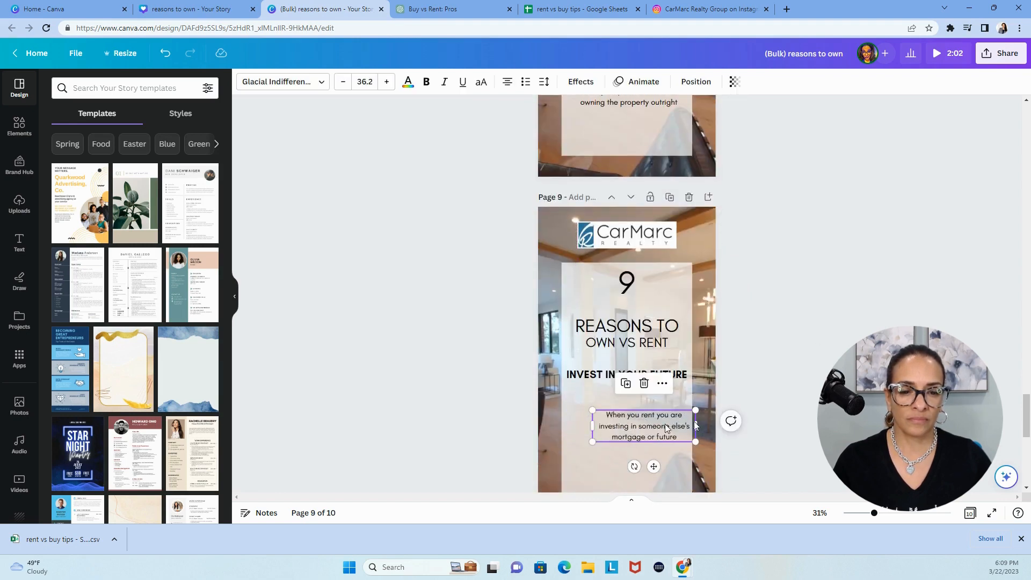
left_click_drag(696, 424, 640, 437)
left_click(785, 441)
Narrow page 10's "House Hack" description text box to wrap onto four lines and centre it under the heading
scroll(783, 439, "down", 6)
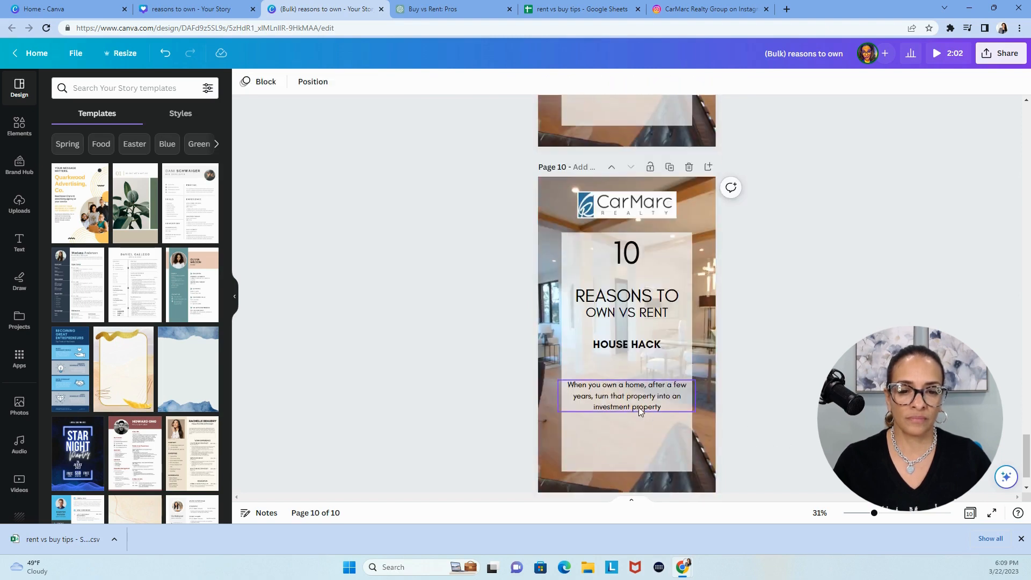
left_click(569, 403)
left_click_drag(558, 396, 587, 396)
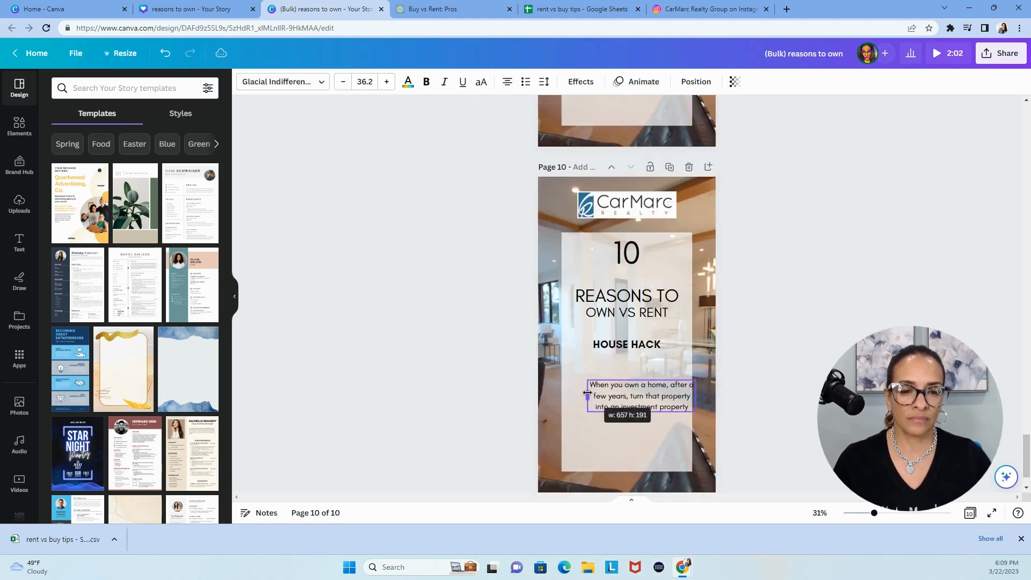
left_click_drag(699, 398, 630, 415)
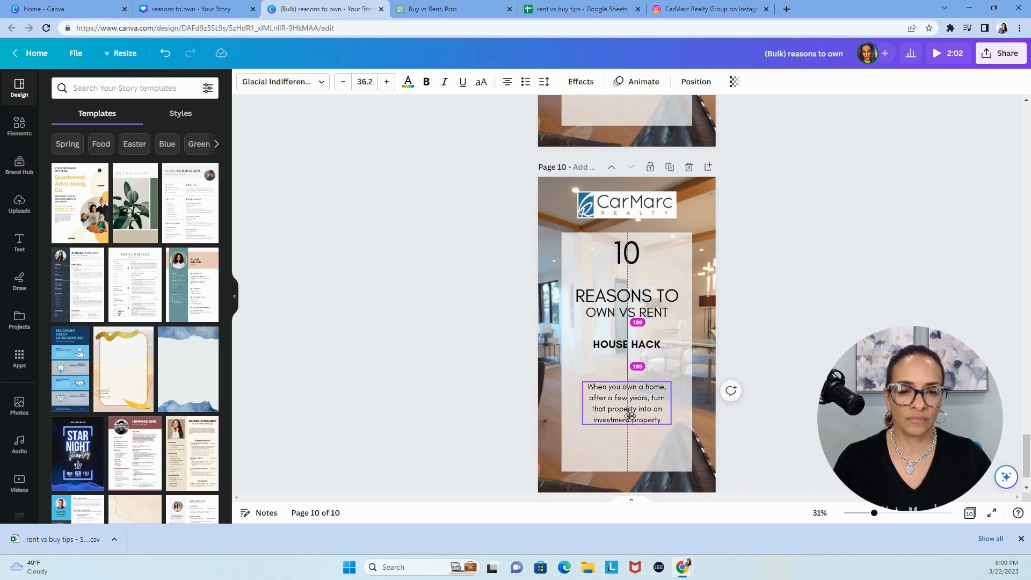
left_click(800, 389)
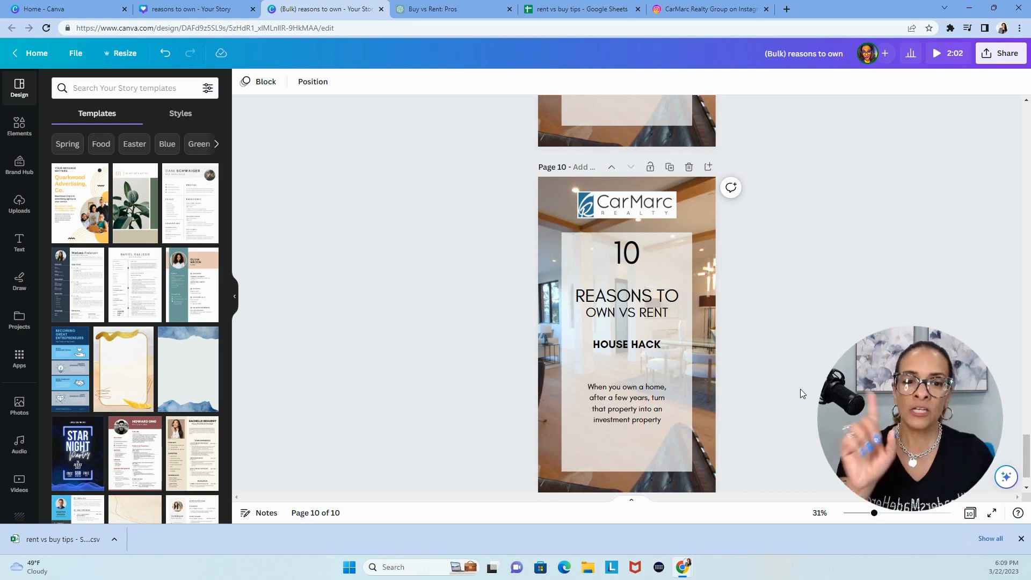
Return to page 1 and look through the suggested element categories to the end of the list
scroll(743, 363, "up", 20)
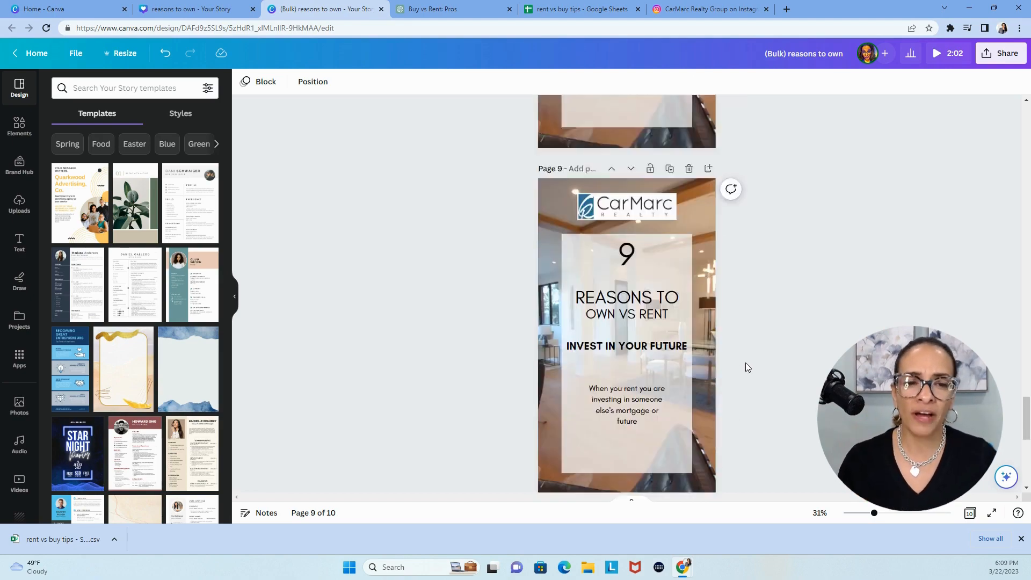
scroll(704, 356, "up", 15)
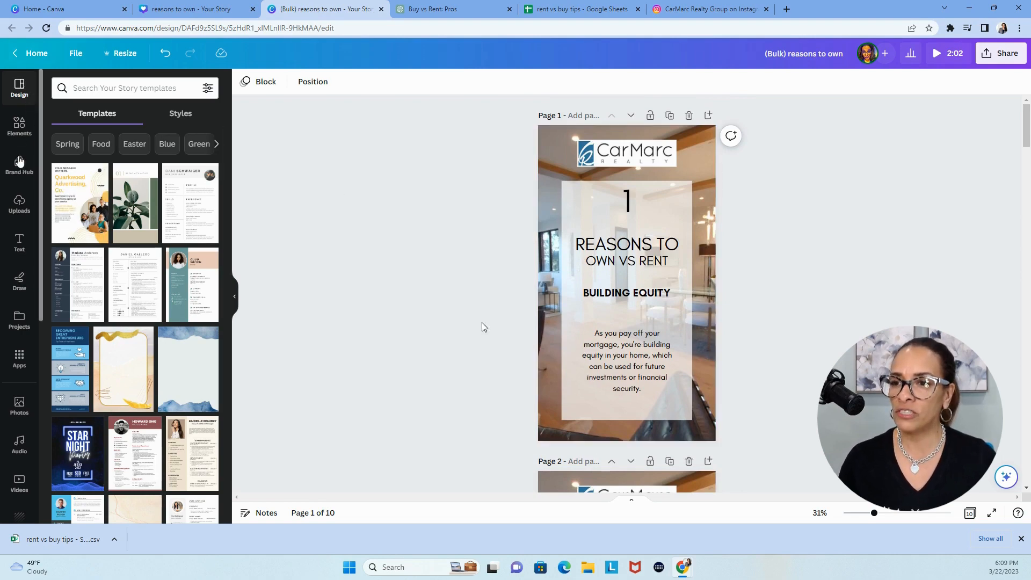
left_click(17, 129)
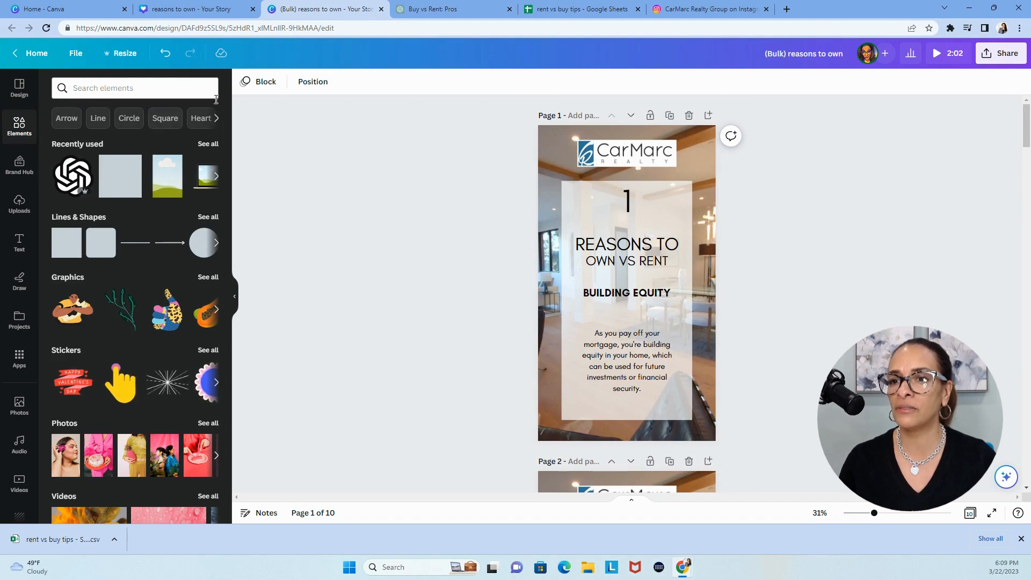
left_click(216, 119)
left_click(216, 120)
left_click(216, 119)
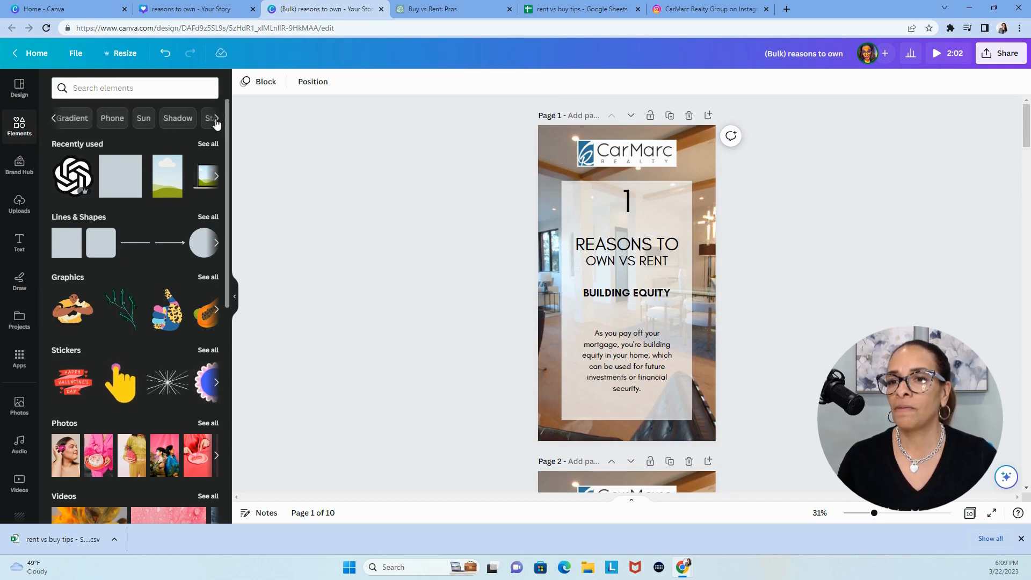
left_click(217, 119)
left_click(216, 119)
left_click(217, 119)
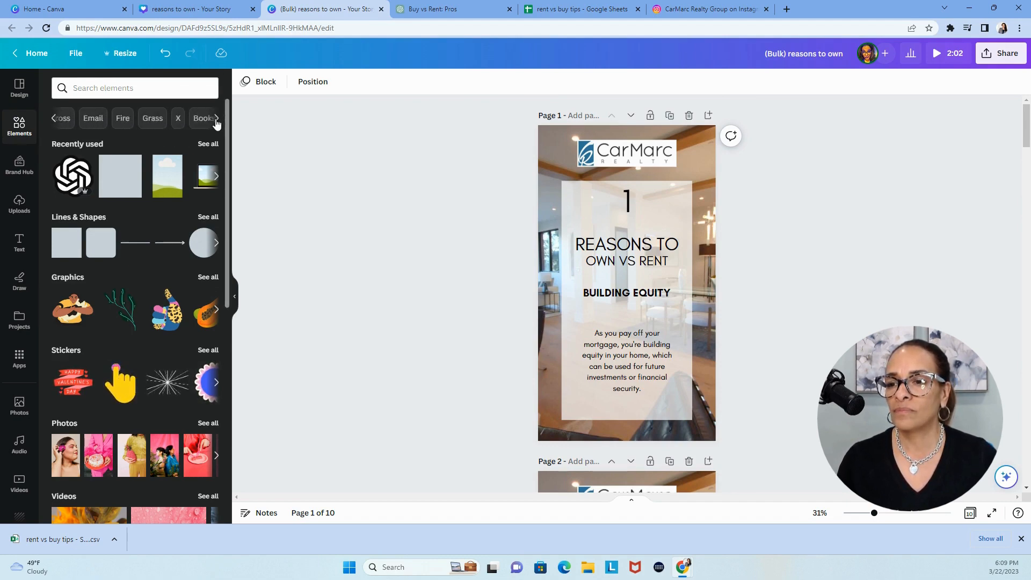
left_click(216, 119)
left_click(217, 119)
Search the video library for "living room" and set the 18-second beige living room clip as page 2's background
scroll(28, 396, "down", 3)
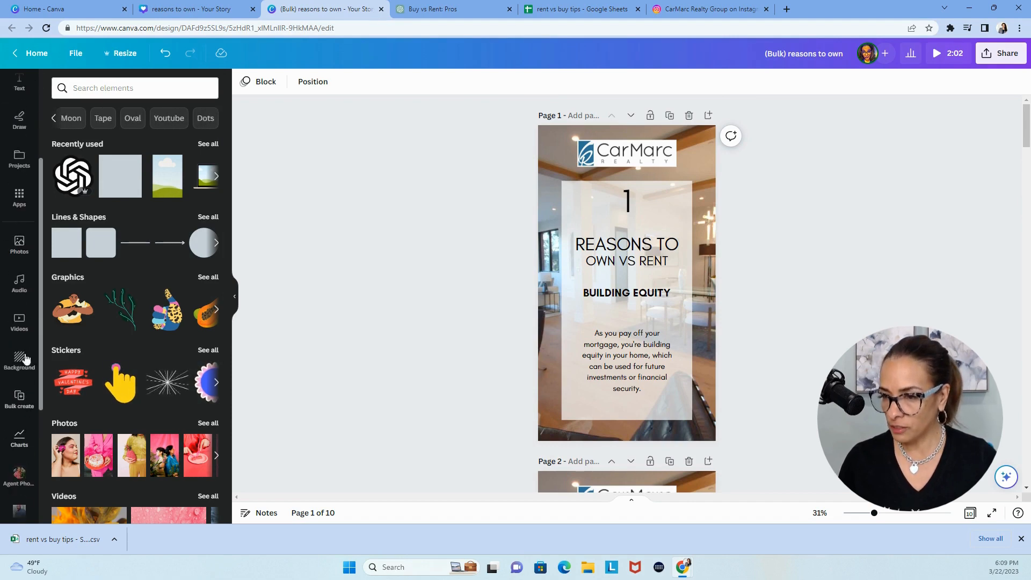
left_click(22, 321)
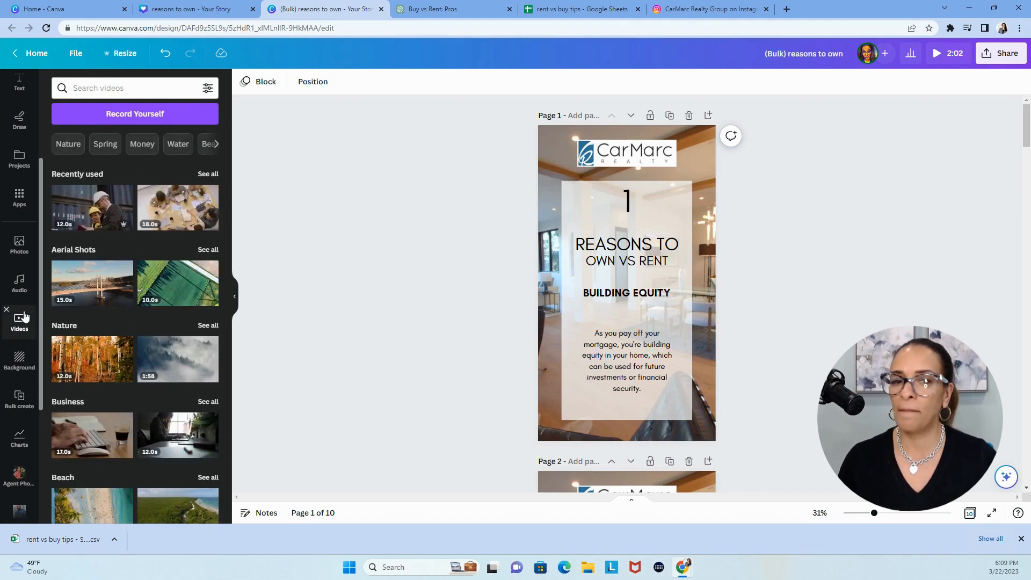
left_click(90, 87)
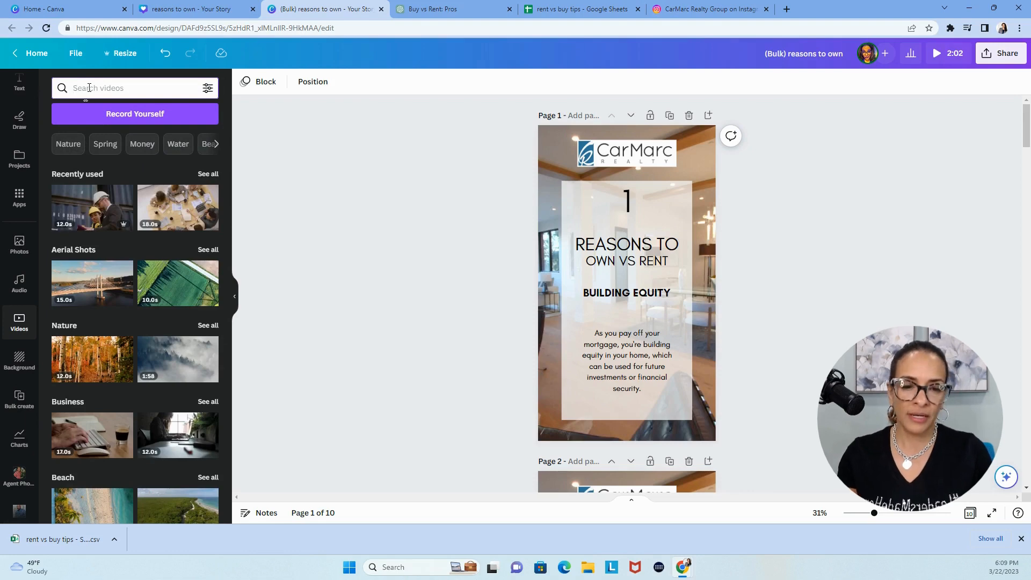
type("living room")
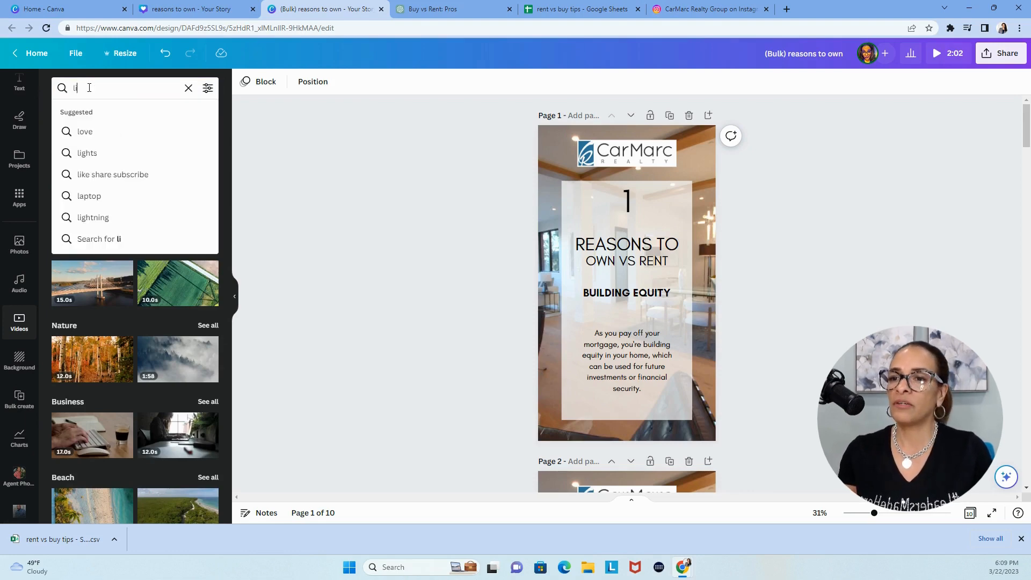
key("Return")
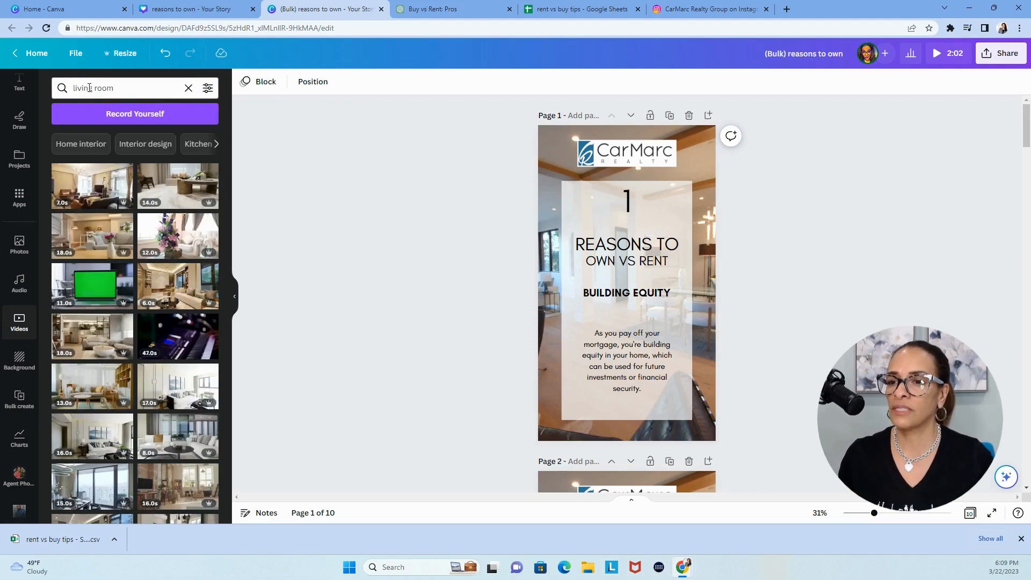
mouse_move(79, 210)
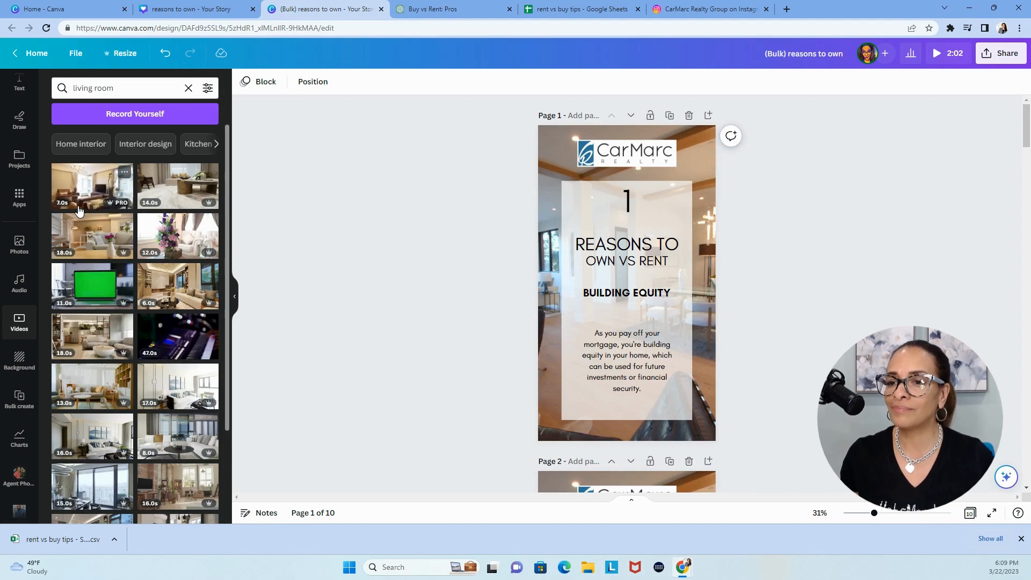
scroll(354, 326, "down", 5)
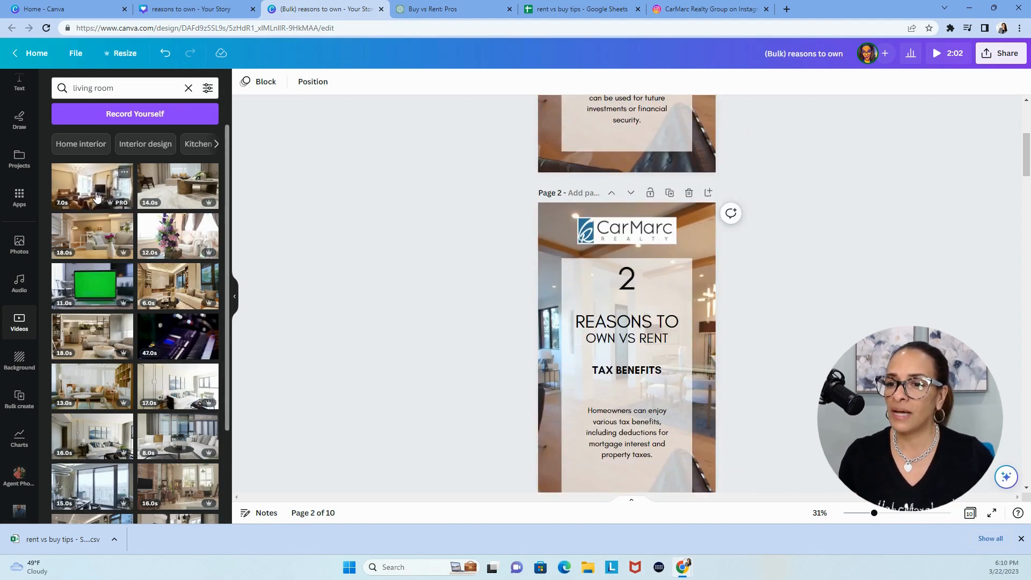
mouse_move(96, 240)
left_click_drag(96, 240, 543, 245)
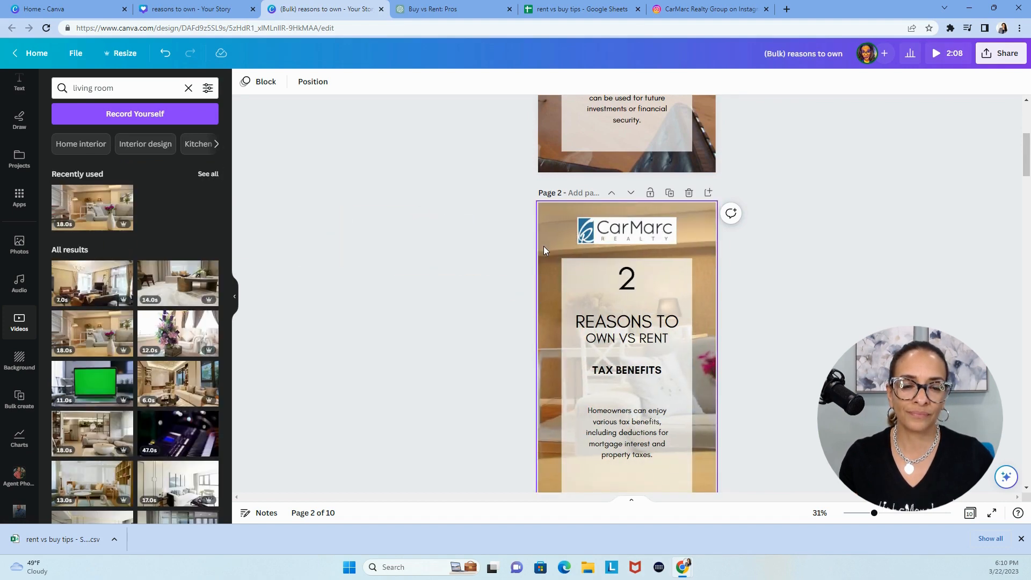
Replace page 3's background with the 12-second living room clip showing the purple flower arrangement
scroll(396, 391, "down", 1)
scroll(395, 396, "down", 5)
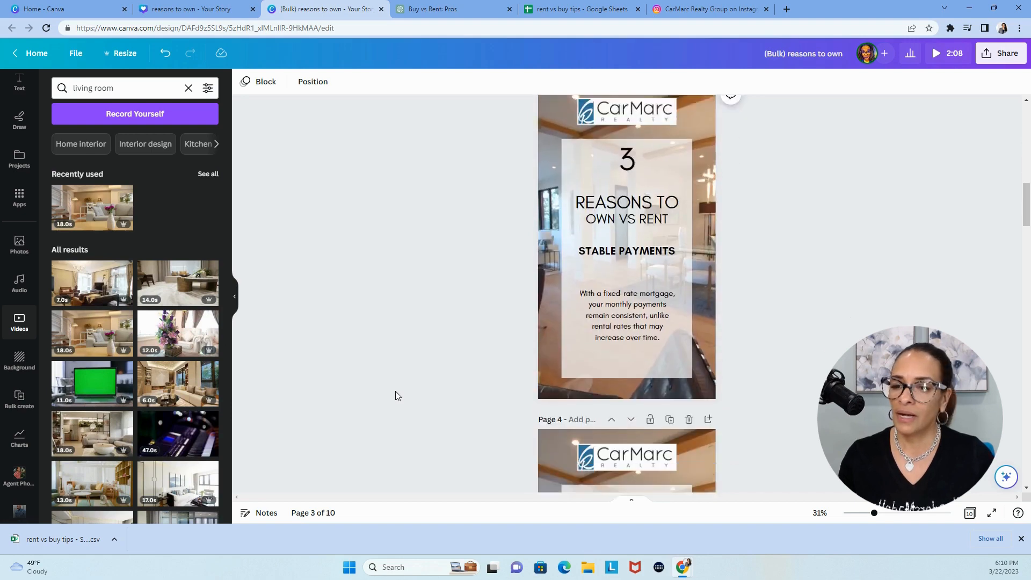
left_click_drag(165, 344, 550, 239)
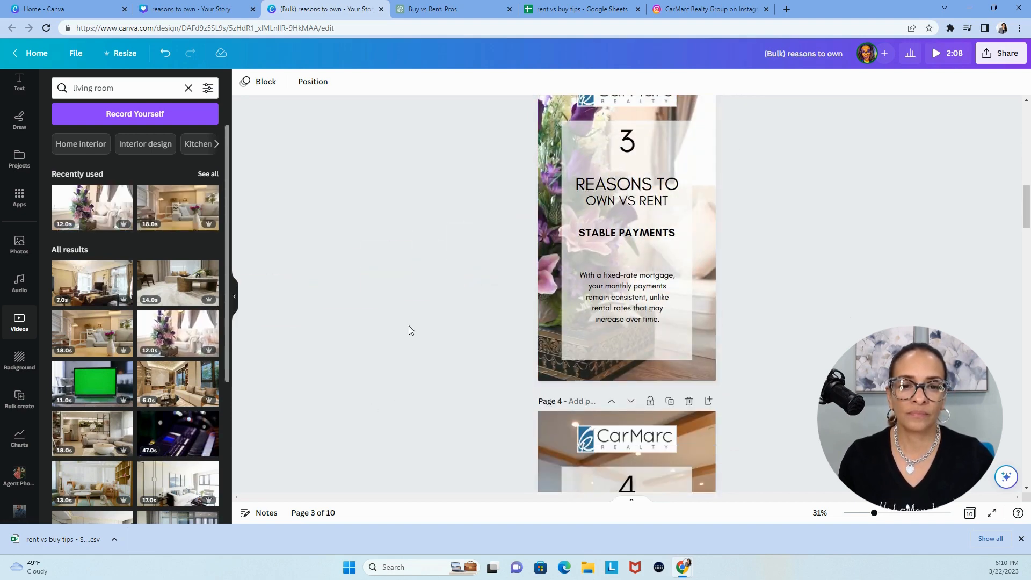
left_click(556, 256)
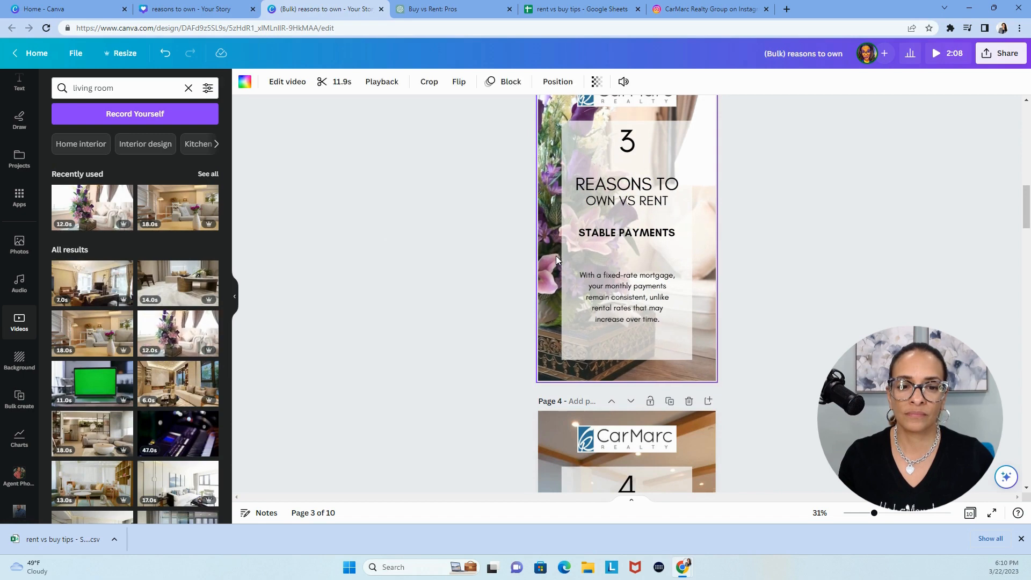
Search the videos for "bedroom" and set the 14-second clip with the round ceiling light as page 4's background
left_click(160, 88)
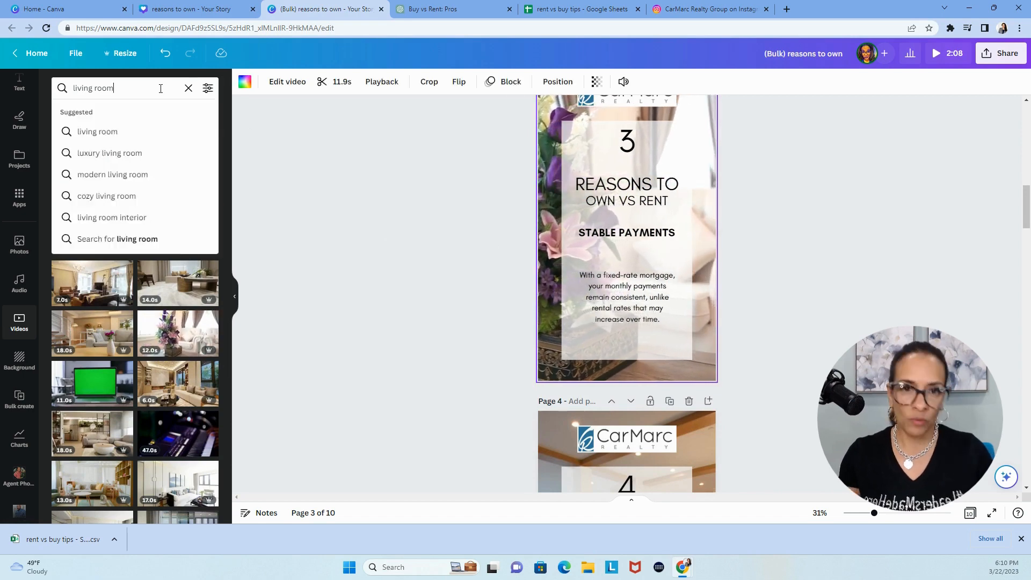
triple_click(160, 88)
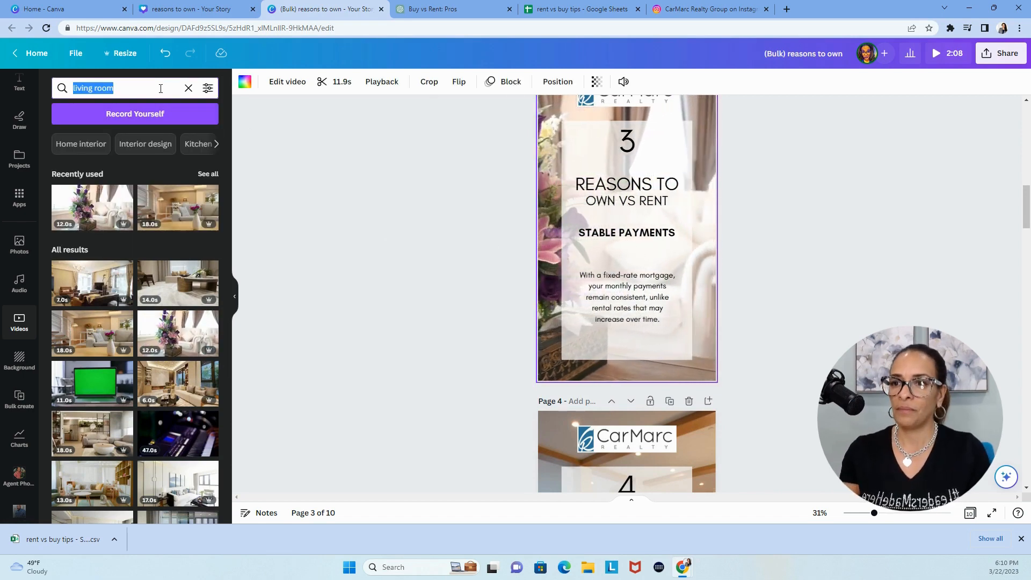
type("bedroom")
key("Return")
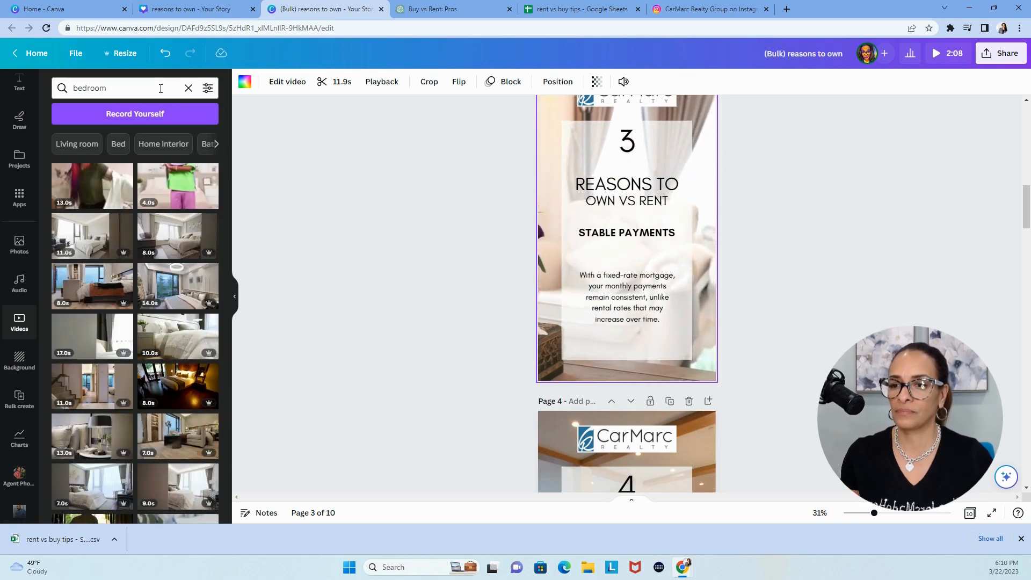
scroll(367, 321, "down", 5)
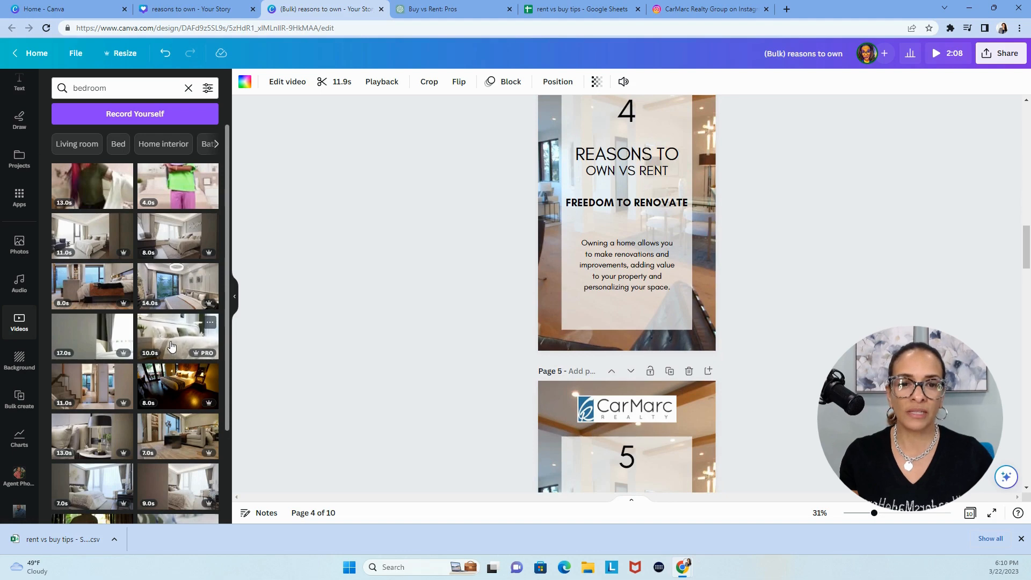
scroll(342, 354, "up", 8)
scroll(342, 352, "down", 7)
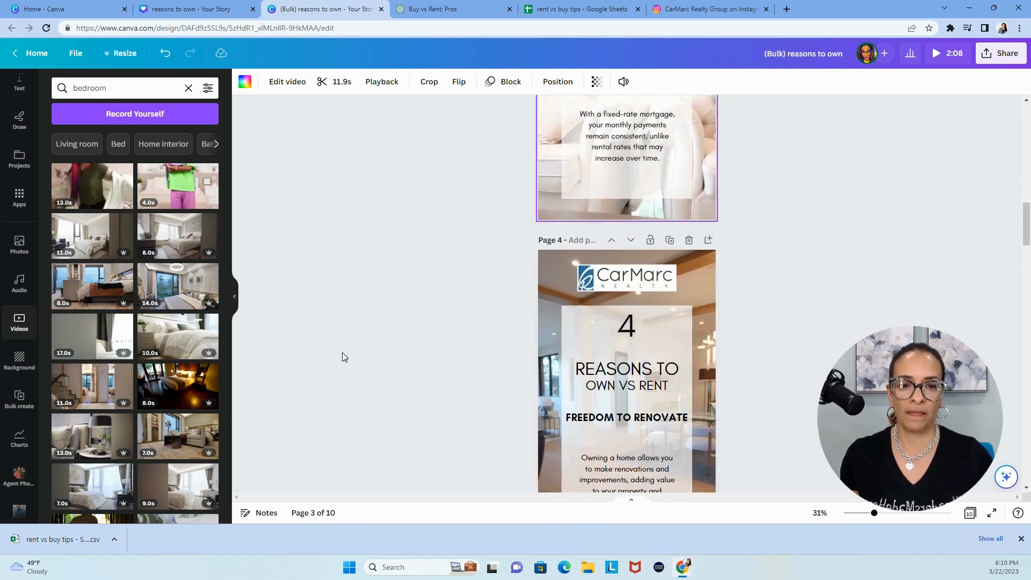
left_click_drag(177, 284, 544, 217)
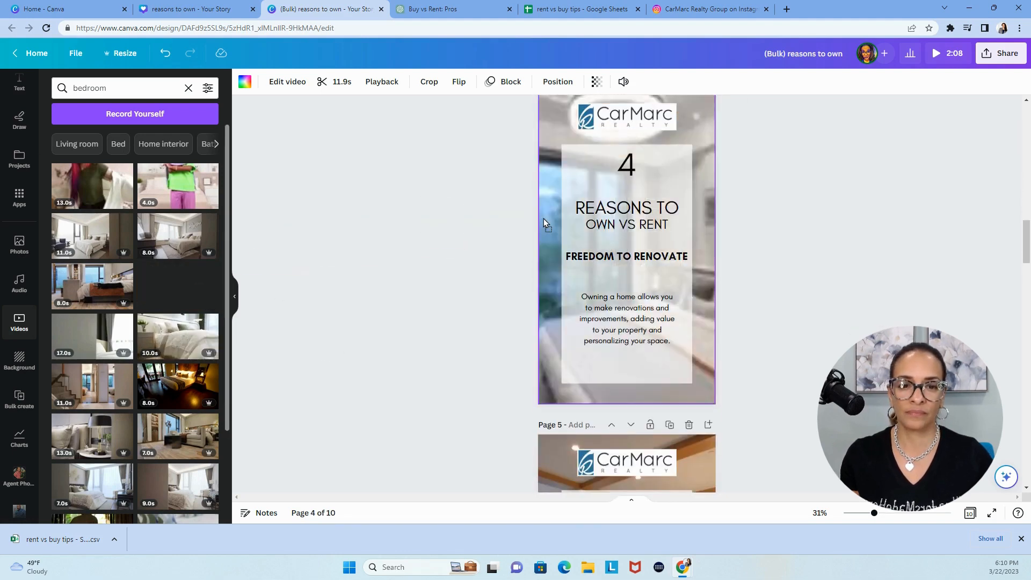
Replace page 5's background with the 7-second bedroom clip of the white bed with pillows
scroll(367, 365, "down", 3)
scroll(368, 365, "down", 9)
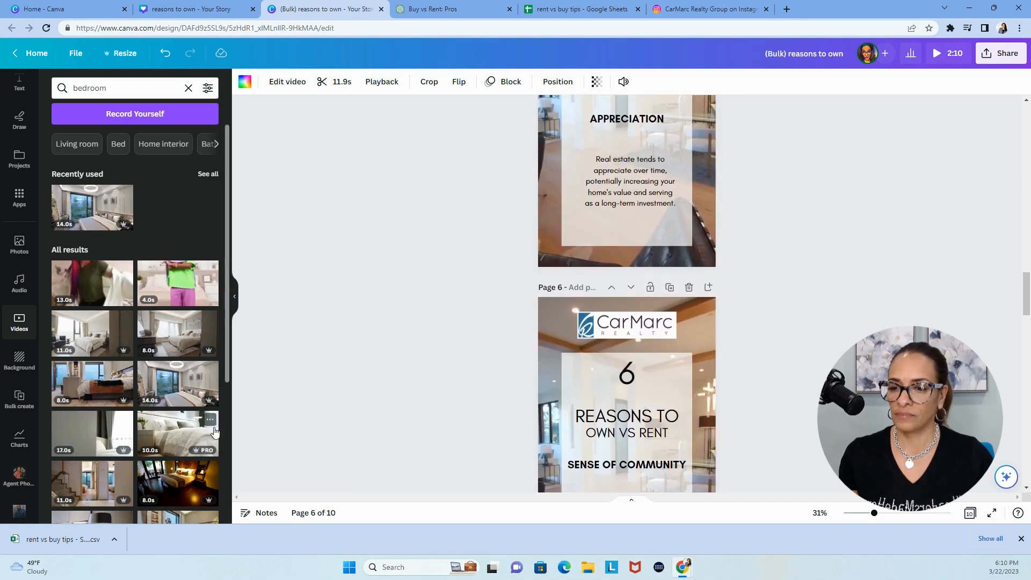
scroll(204, 408, "down", 4)
scroll(428, 378, "up", 7)
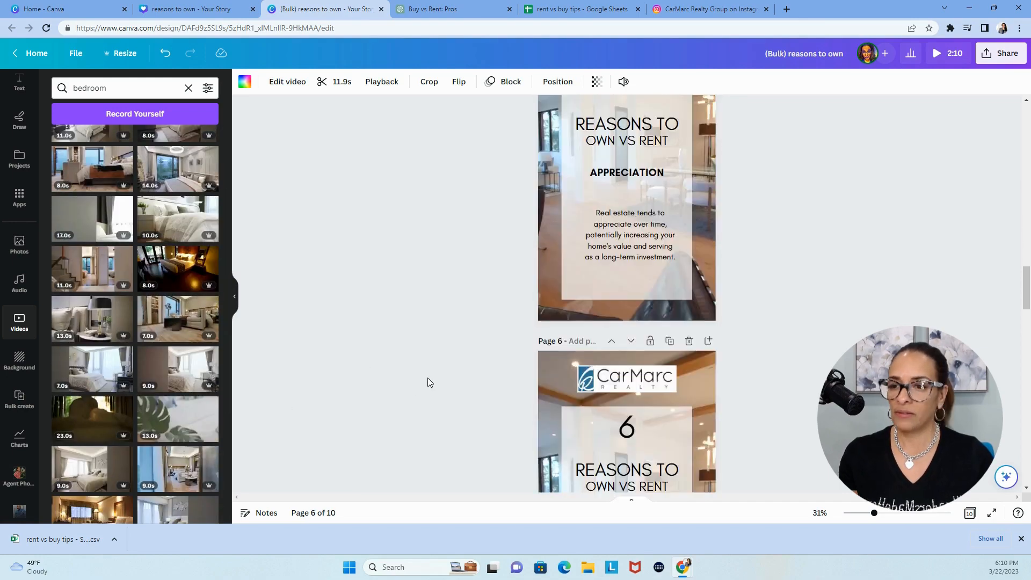
scroll(183, 363, "down", 4)
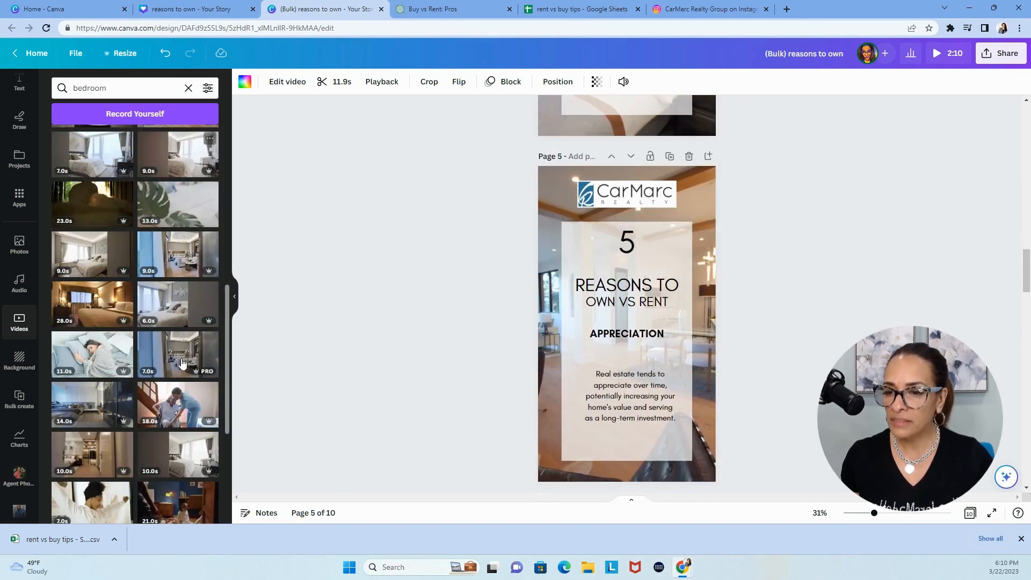
scroll(171, 451, "down", 3)
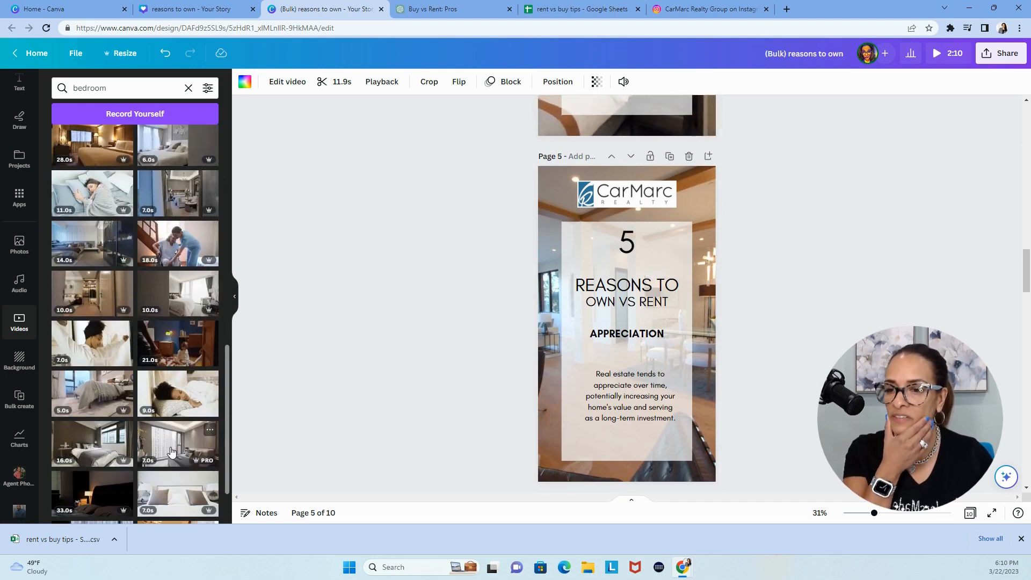
scroll(171, 451, "down", 1)
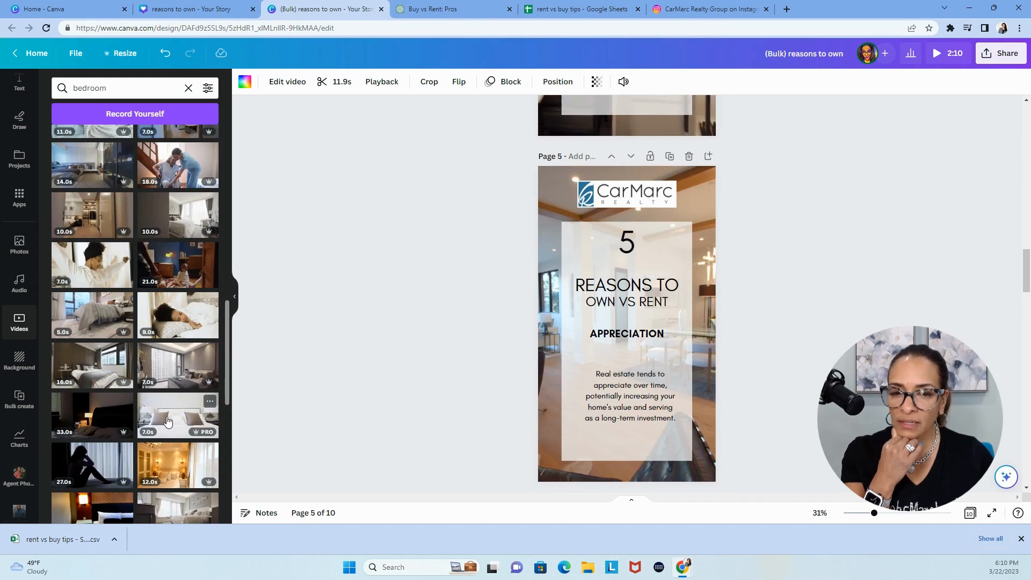
left_click_drag(161, 422, 549, 327)
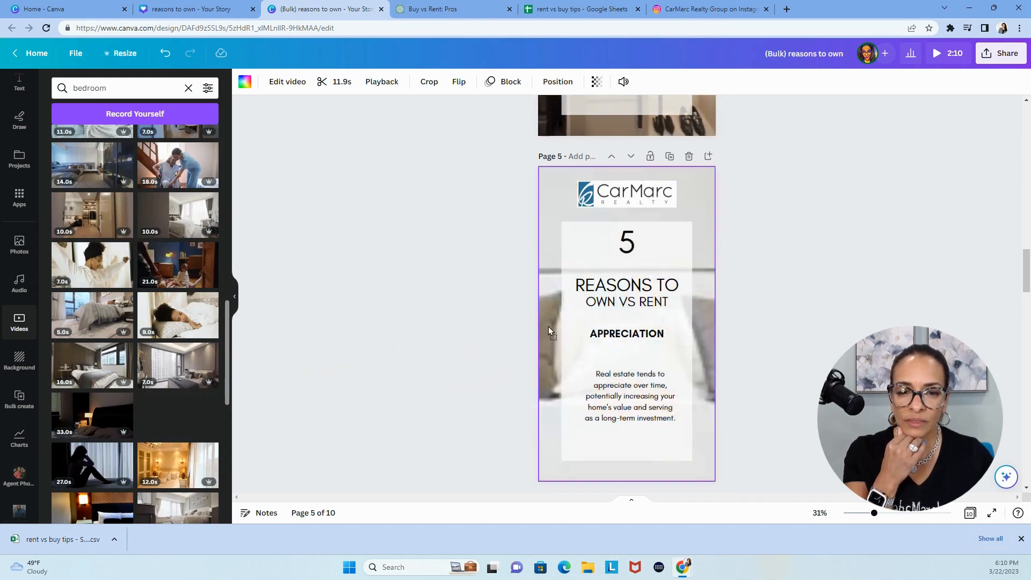
Search the videos for "backyard" and set the 14-second patio furniture clip as page 6's background
double_click(120, 87)
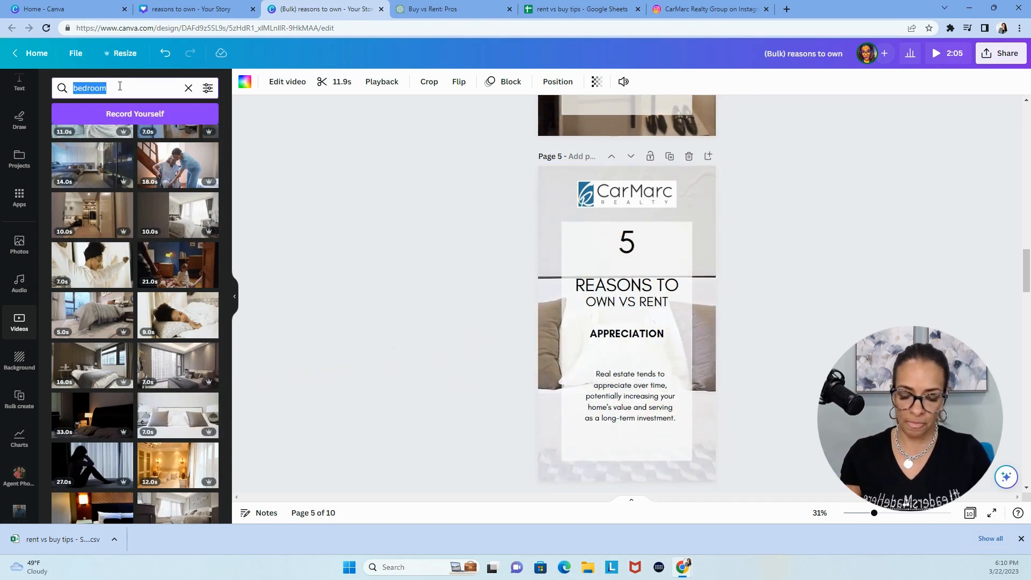
type("backyard")
key("Return")
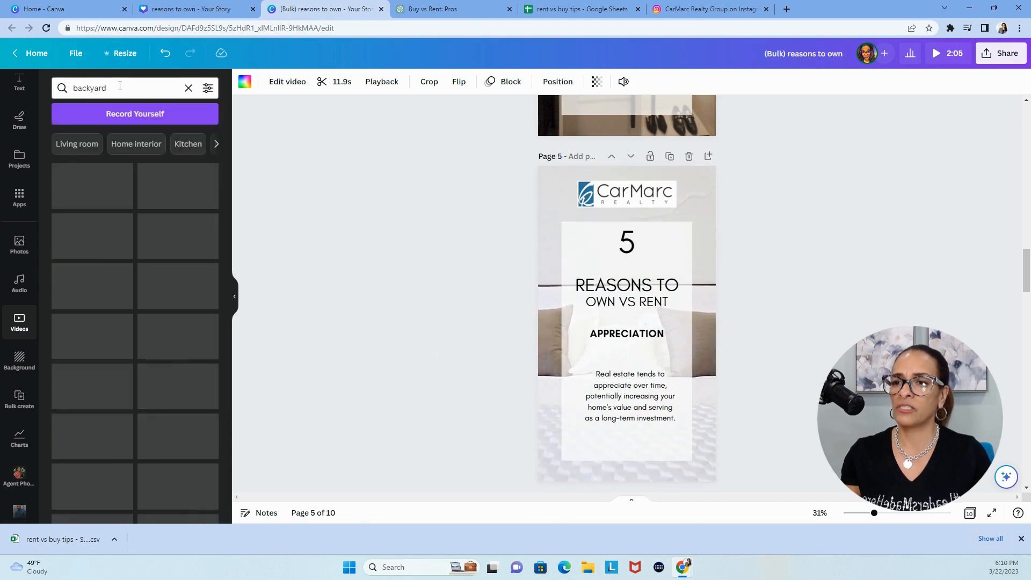
scroll(418, 293, "down", 5)
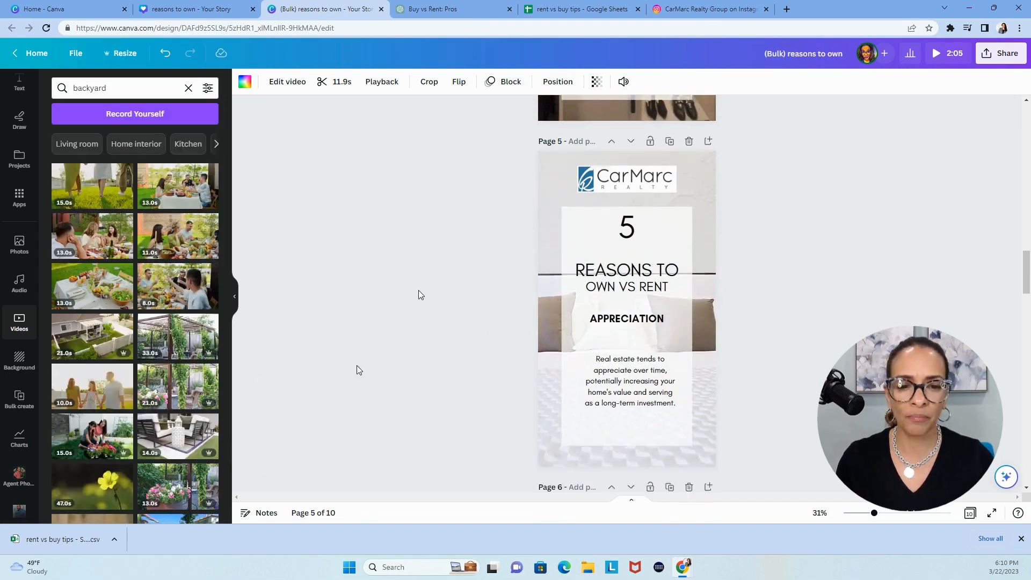
scroll(422, 159, "up", 5)
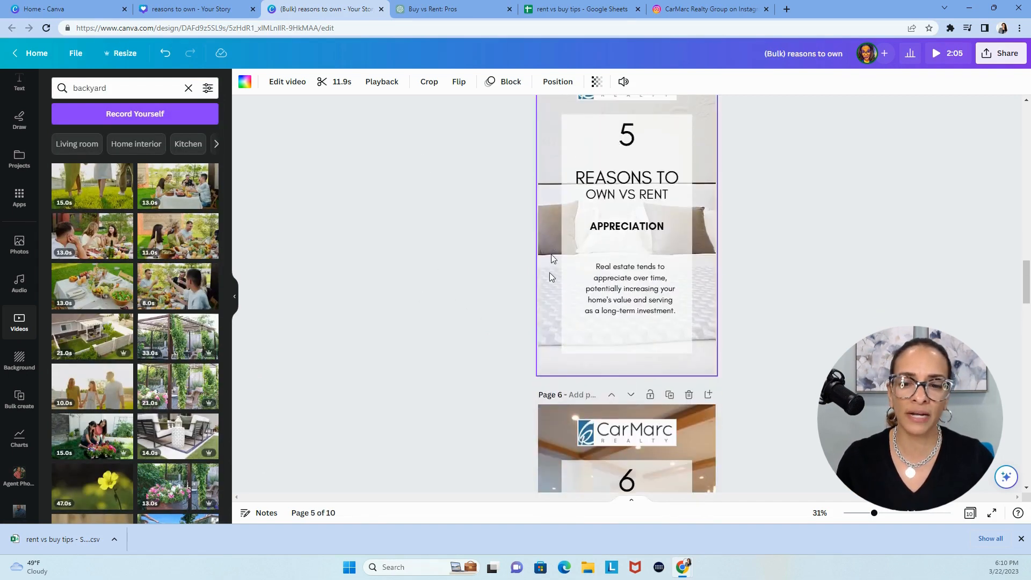
scroll(397, 354, "down", 2)
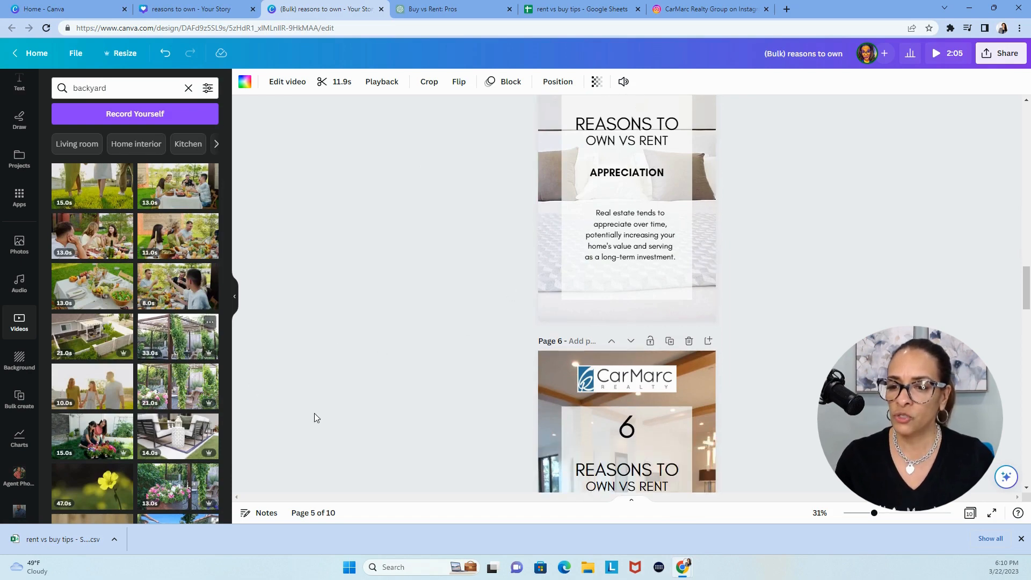
scroll(327, 421, "down", 4)
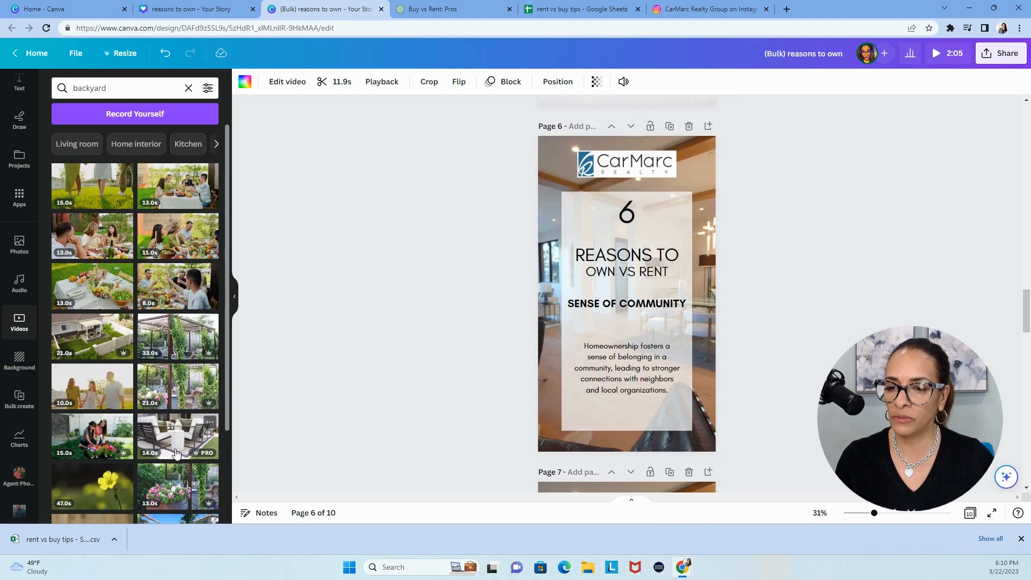
left_click_drag(192, 433, 549, 350)
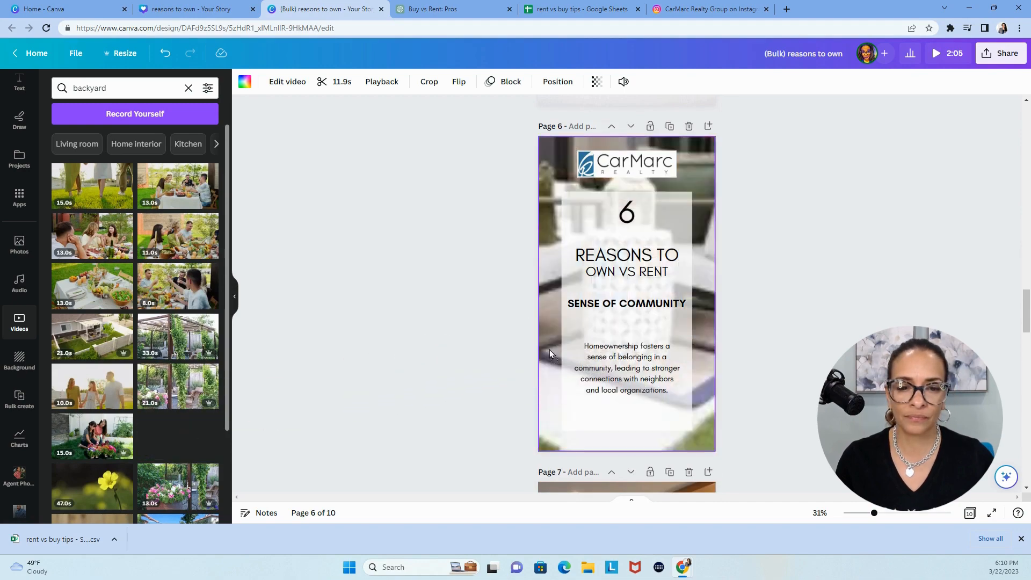
Replace page 7's background with the 29-second swimming pool clip from the backyard results
scroll(312, 390, "down", 8)
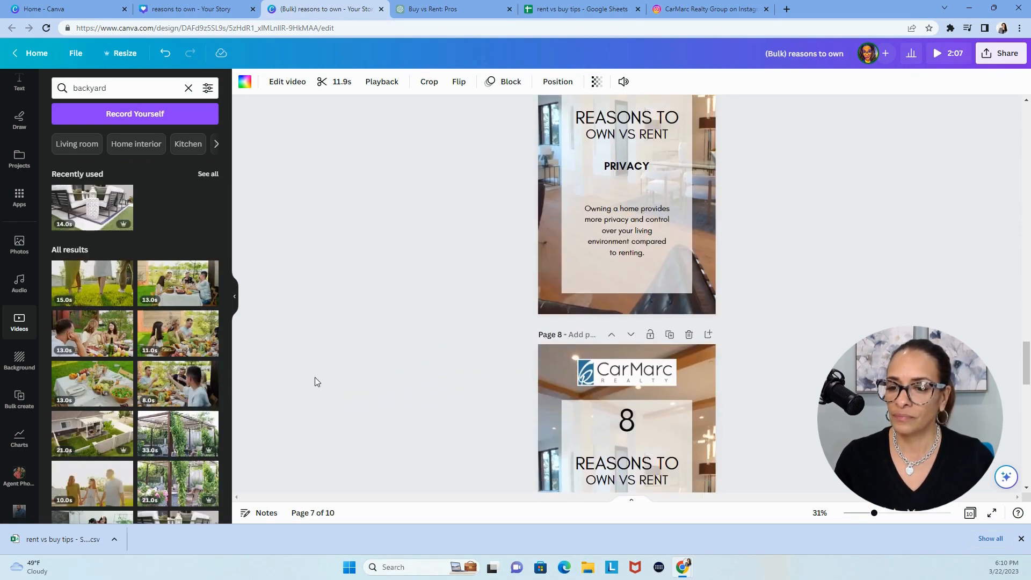
scroll(174, 378, "down", 10)
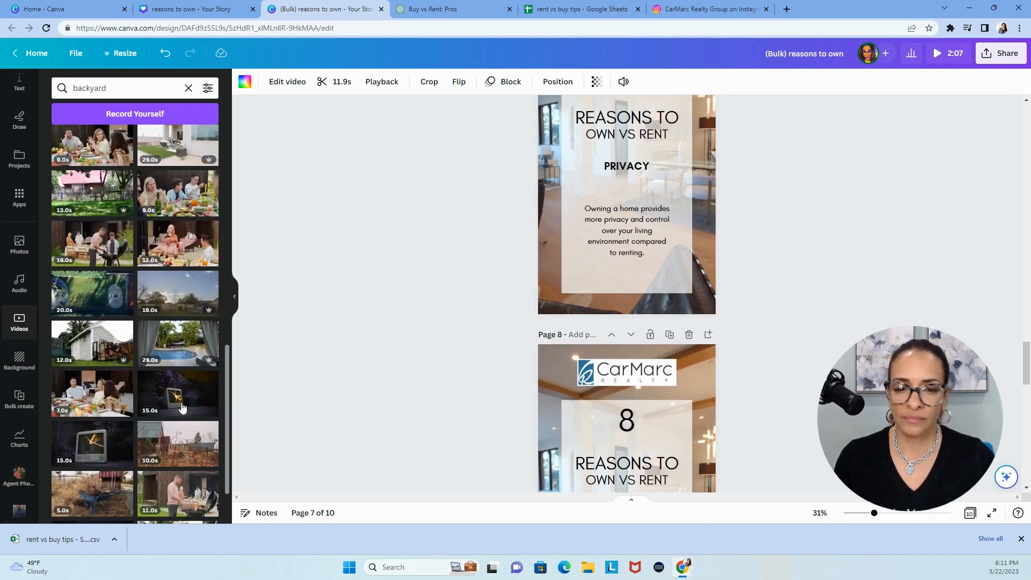
left_click_drag(161, 345, 543, 231)
Look through the remaining backyard clips and search the video library for "home office"
scroll(179, 413, "down", 7)
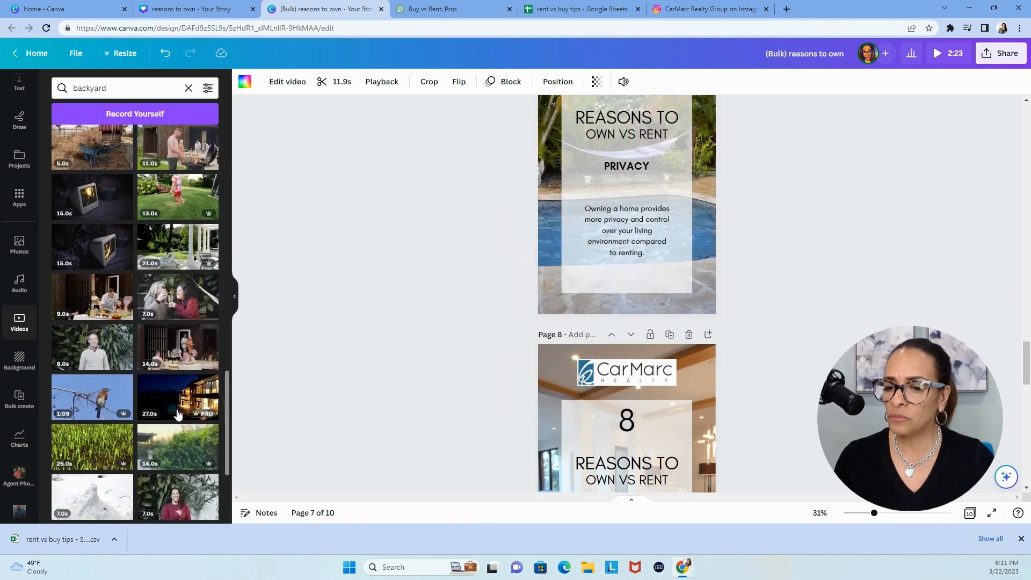
scroll(179, 414, "down", 3)
left_click(129, 87)
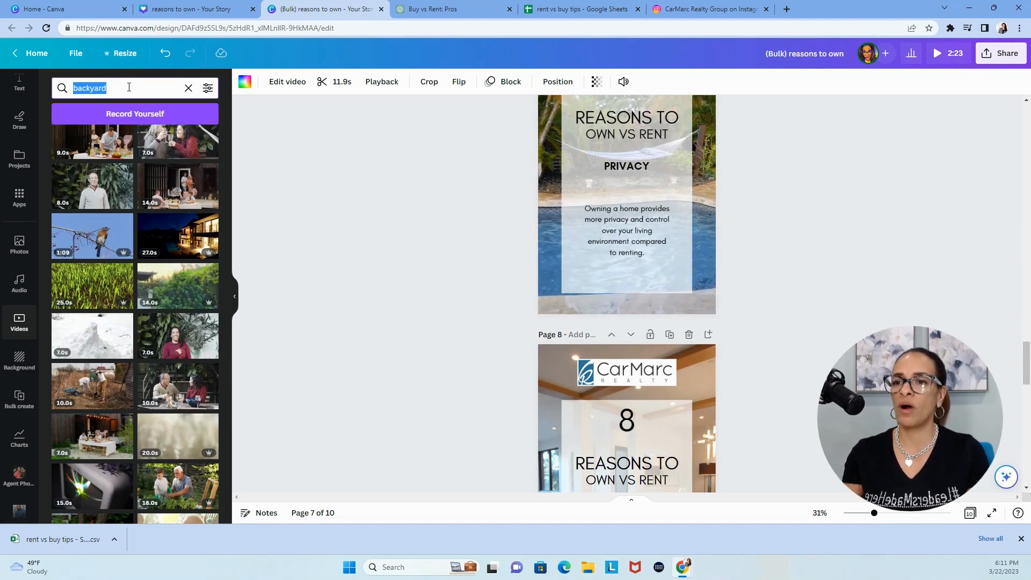
type("home office")
key("Return")
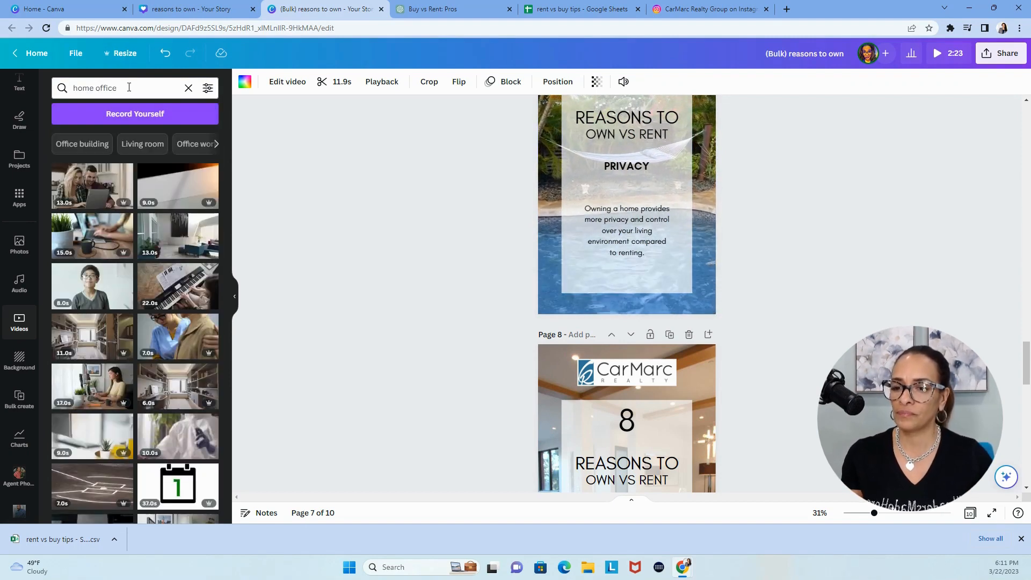
Replace page 8's background with the 11-second clip of a laptop on a white desk from the home office results
scroll(383, 365, "down", 2)
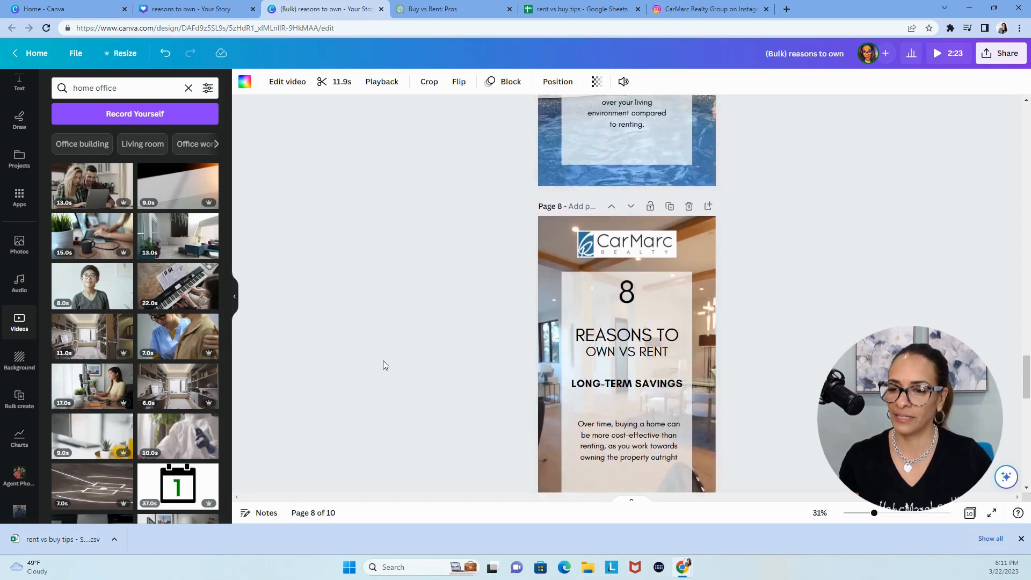
scroll(383, 365, "down", 3)
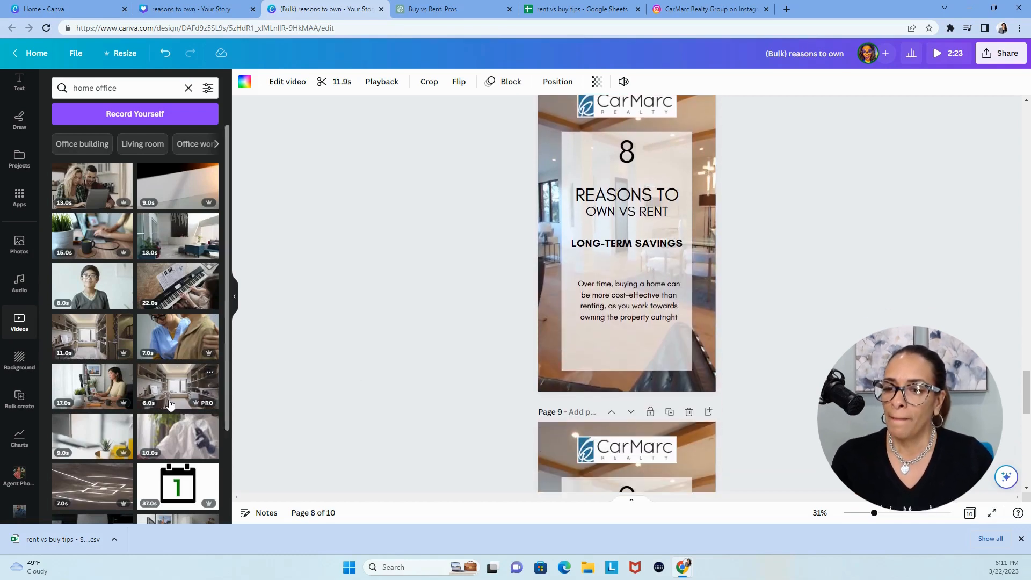
scroll(169, 404, "down", 1)
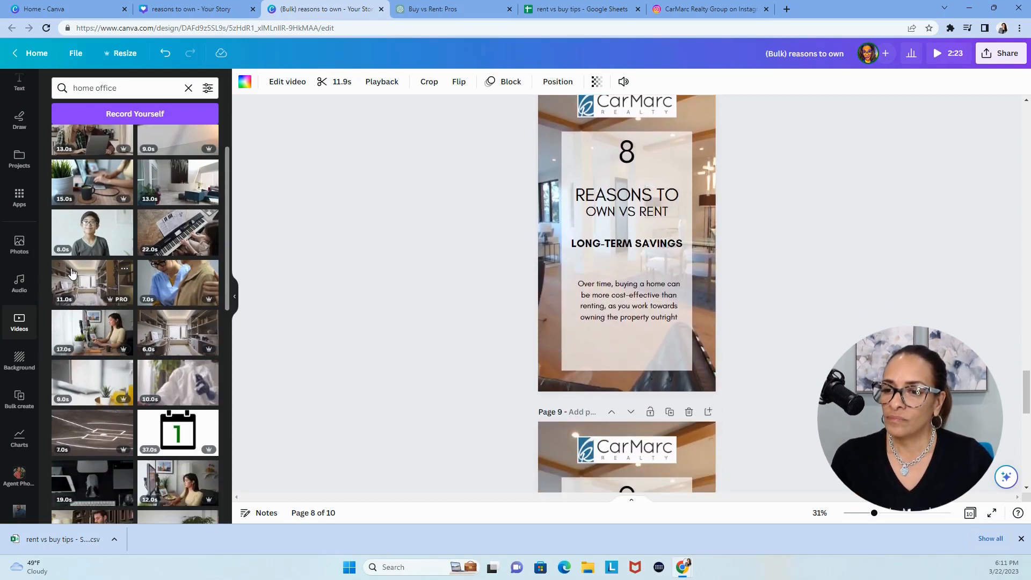
scroll(216, 386, "down", 8)
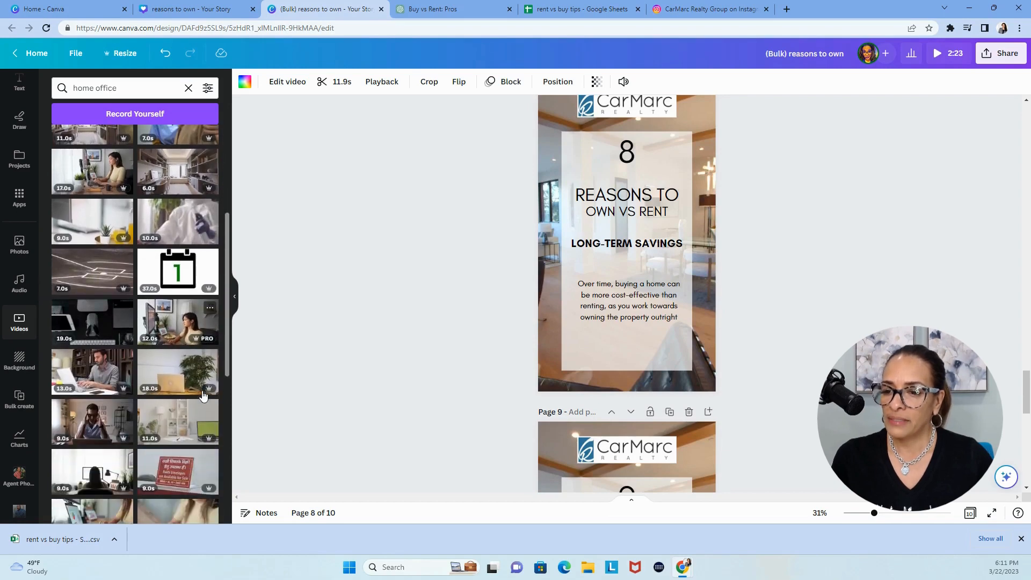
scroll(202, 392, "down", 6)
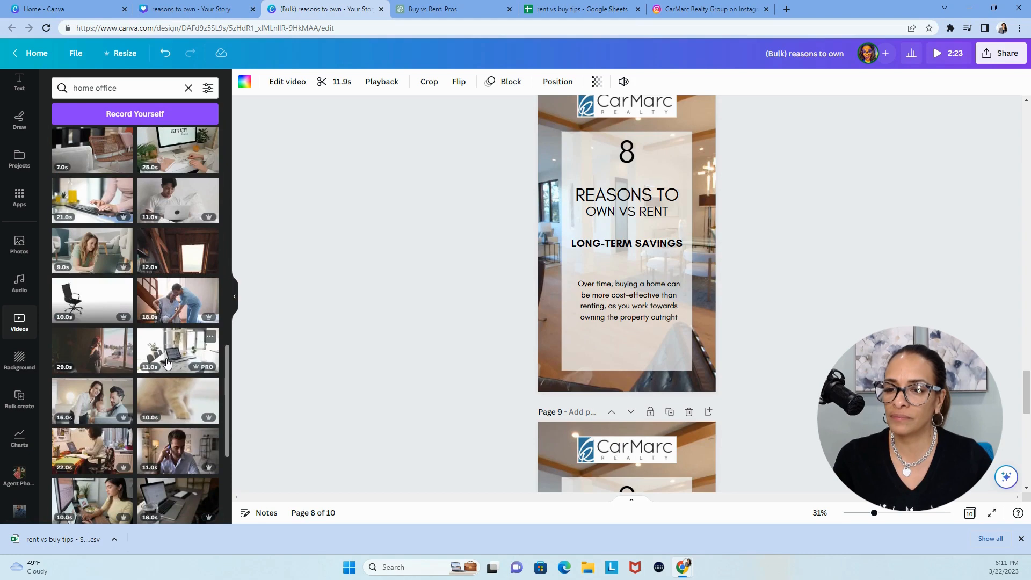
left_click_drag(167, 362, 554, 243)
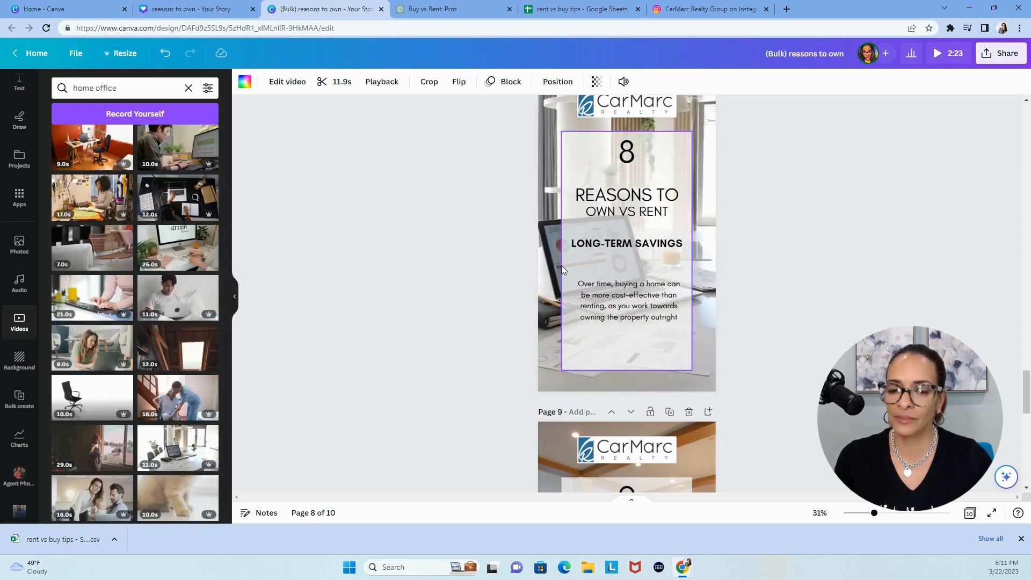
Look through the remaining home office clips and search the video library for "kitchen"
scroll(161, 387, "down", 10)
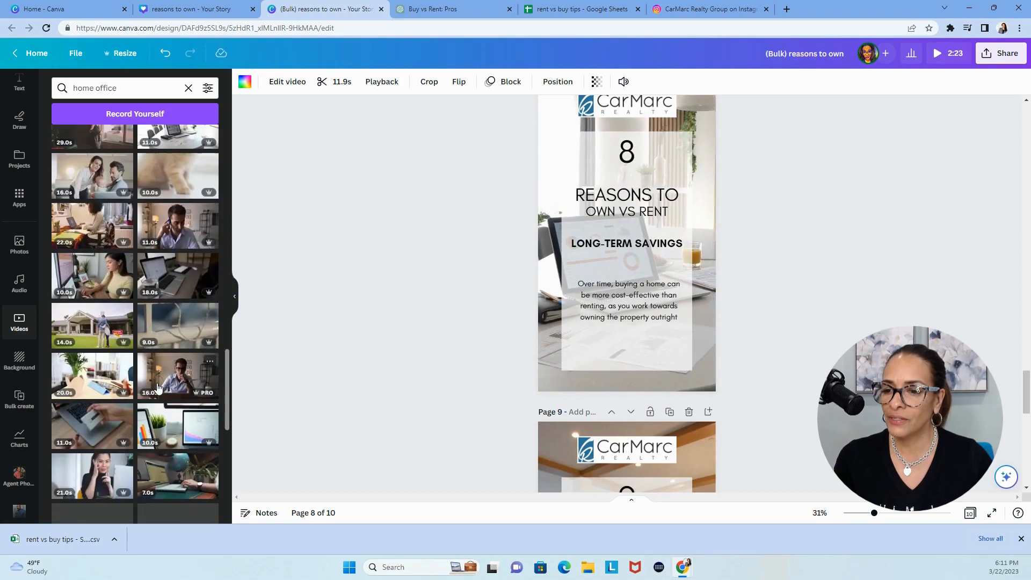
scroll(157, 387, "down", 6)
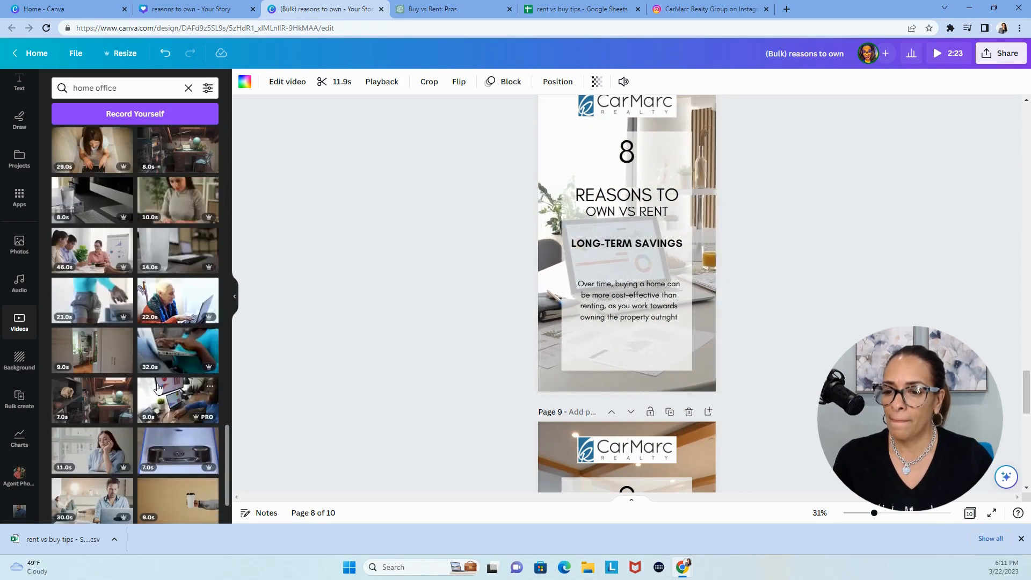
scroll(157, 387, "down", 5)
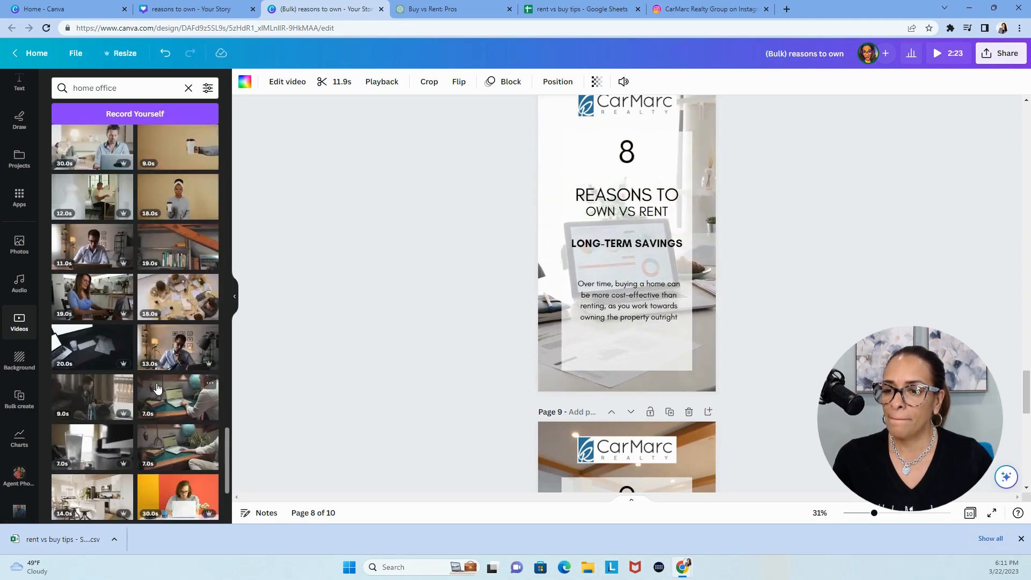
scroll(157, 387, "down", 5)
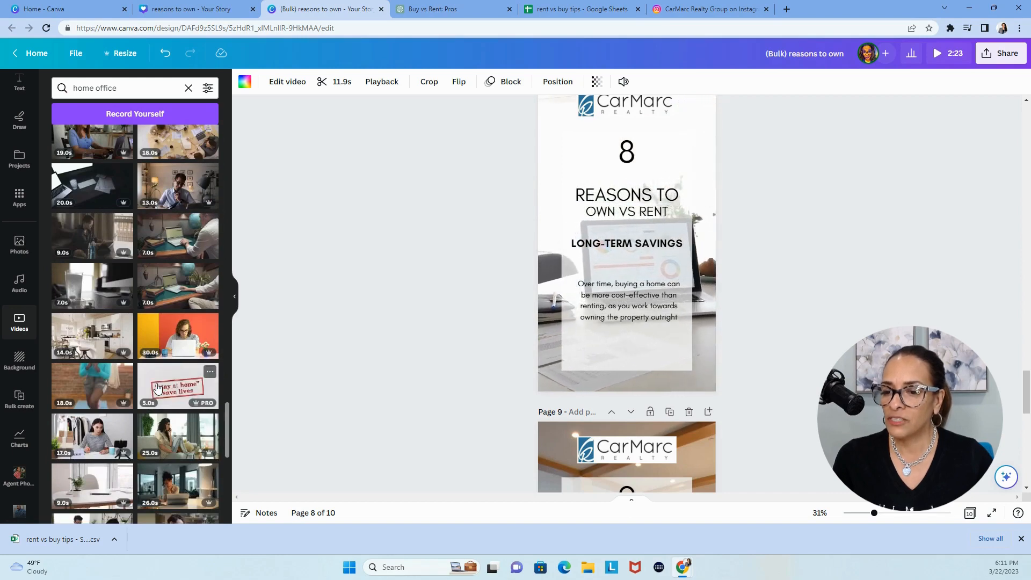
scroll(157, 387, "down", 3)
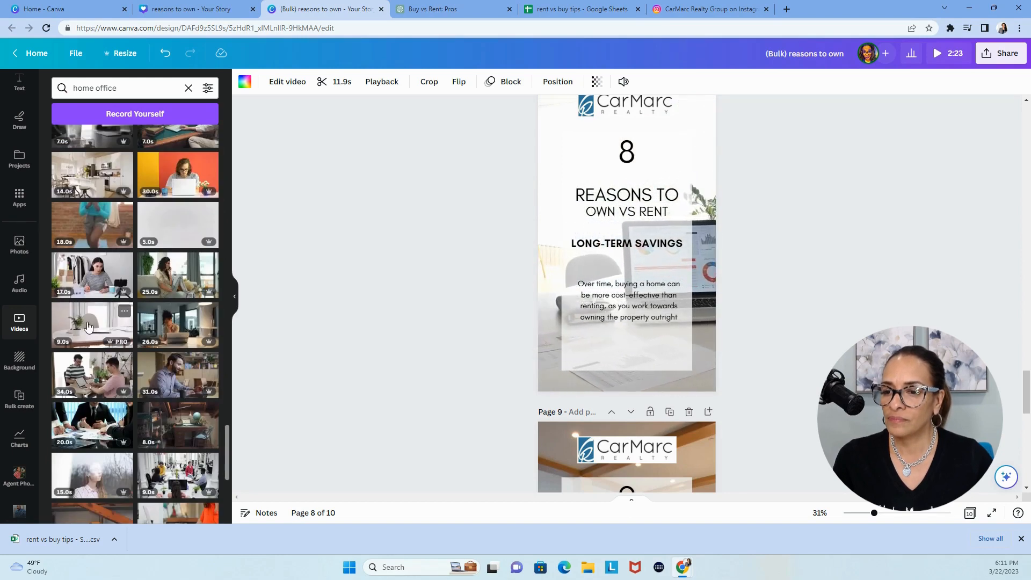
triple_click(118, 90)
type("kitchen")
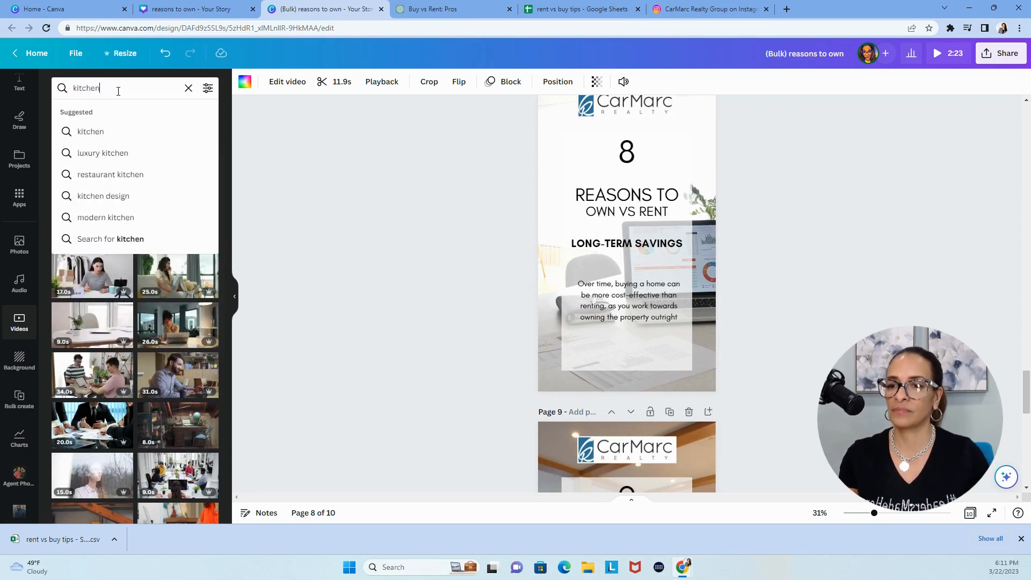
key("Return")
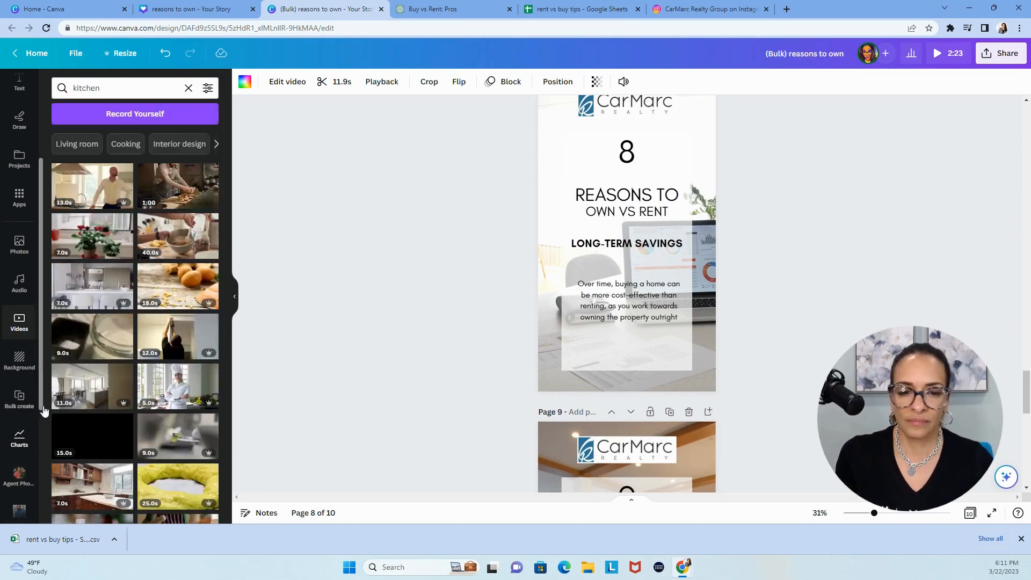
Set the 14-second white kitchen clip from the kitchen results as page 10's background
scroll(385, 388, "down", 9)
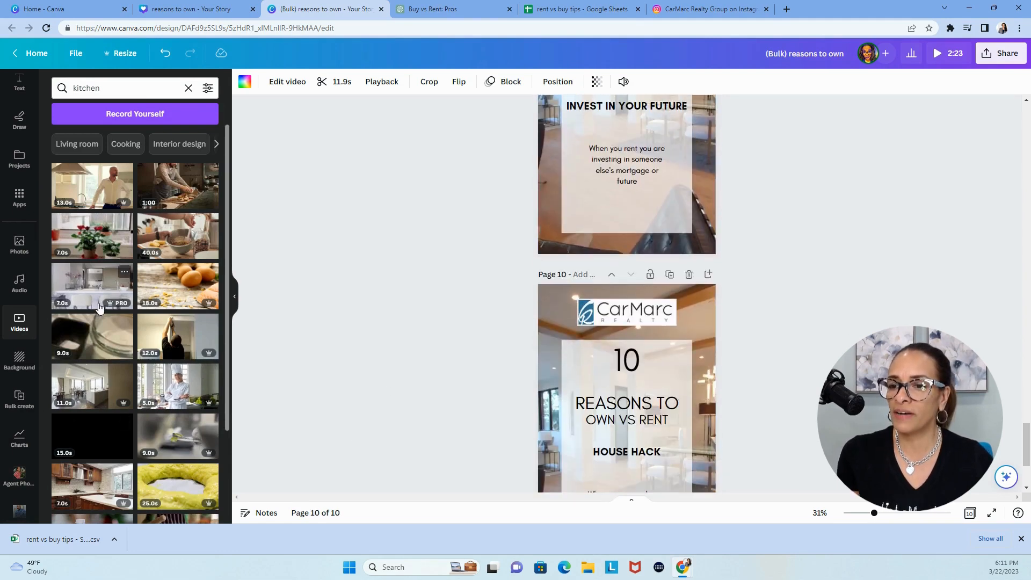
scroll(103, 285, "down", 6)
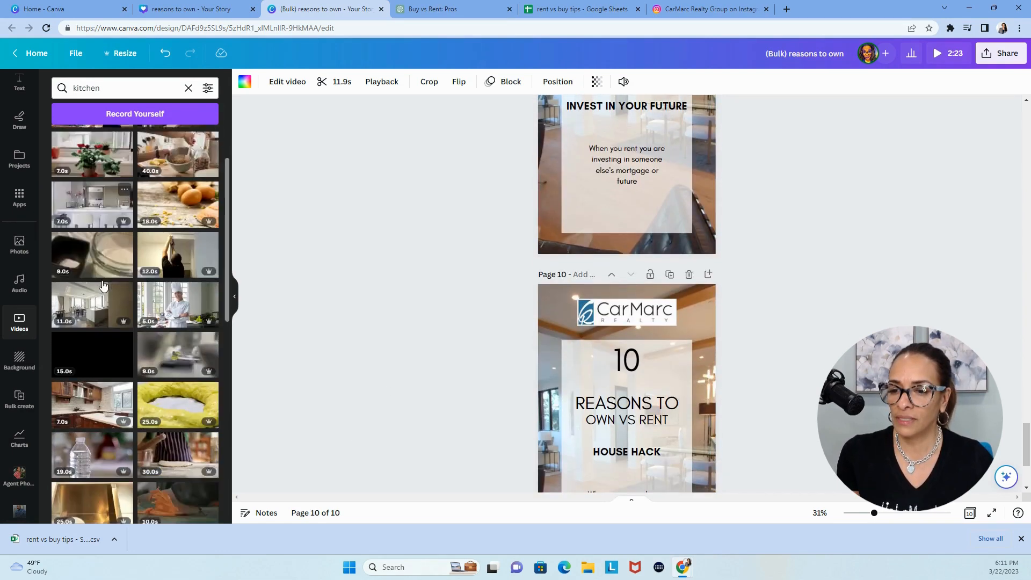
scroll(113, 304, "down", 1)
scroll(113, 304, "down", 1)
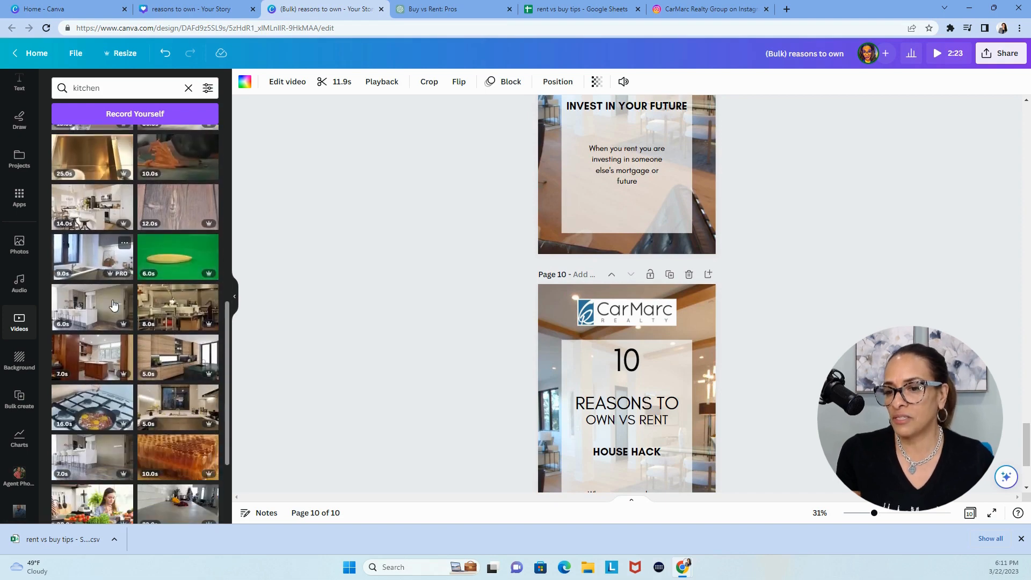
scroll(95, 216, "up", 2)
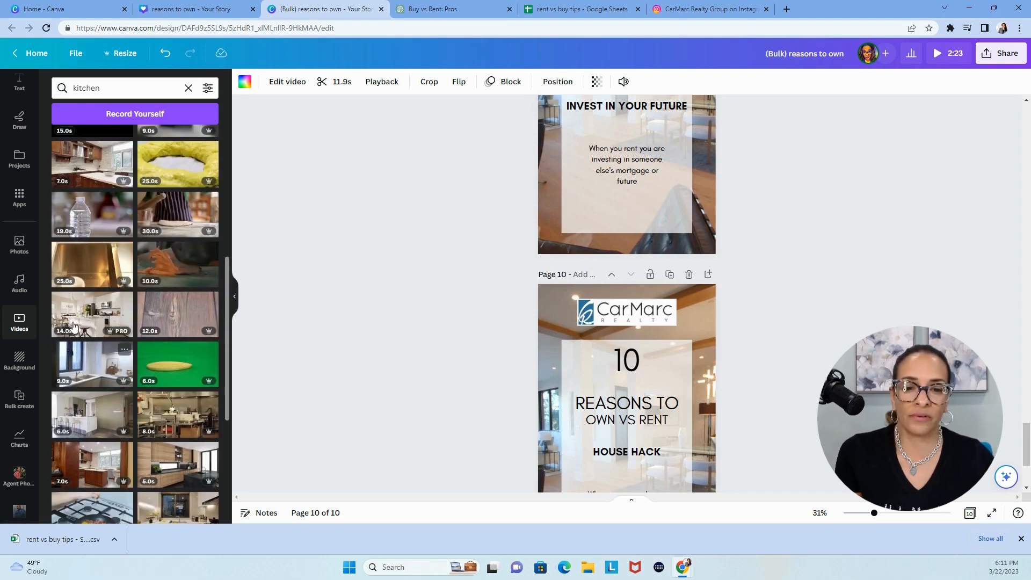
left_click_drag(94, 316, 542, 303)
scroll(134, 242, "up", 2)
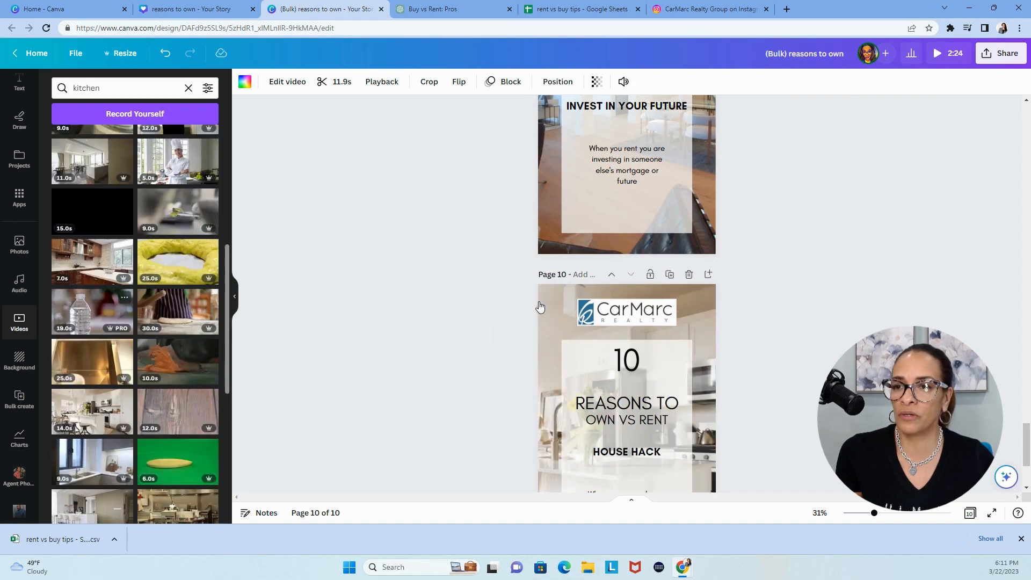
Search the video library for "beverage home bar"
double_click(135, 89)
type("be")
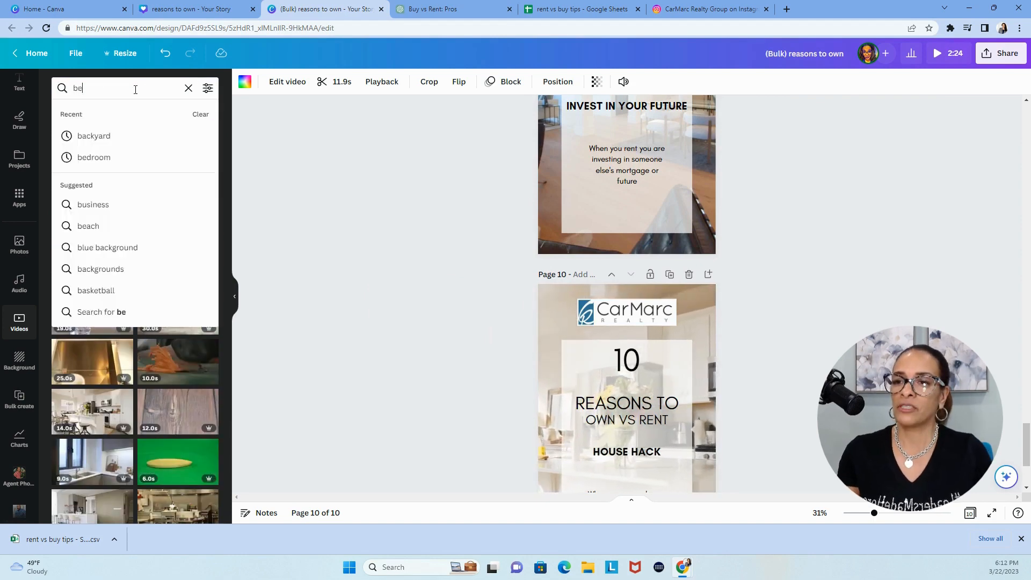
type("verage home bar")
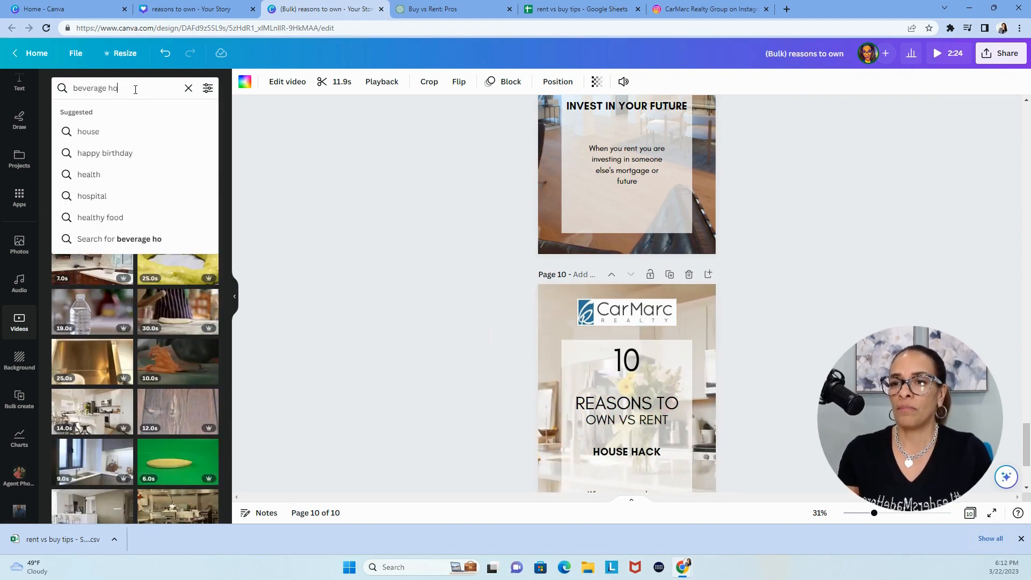
key("Return")
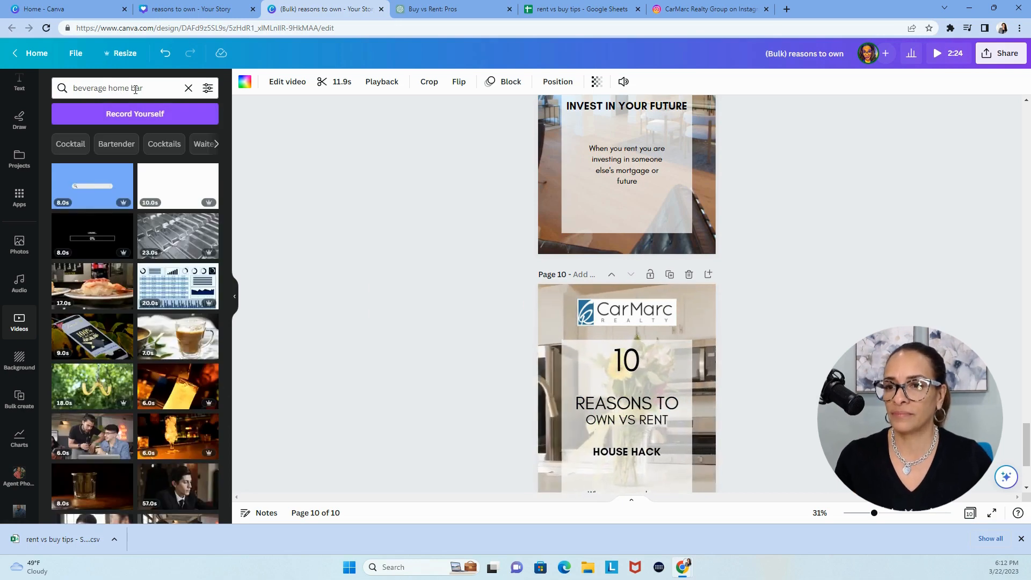
Search the videos for "theater room" and replace page 10's background with the 5-second clip of the room with white armchairs
triple_click(135, 89)
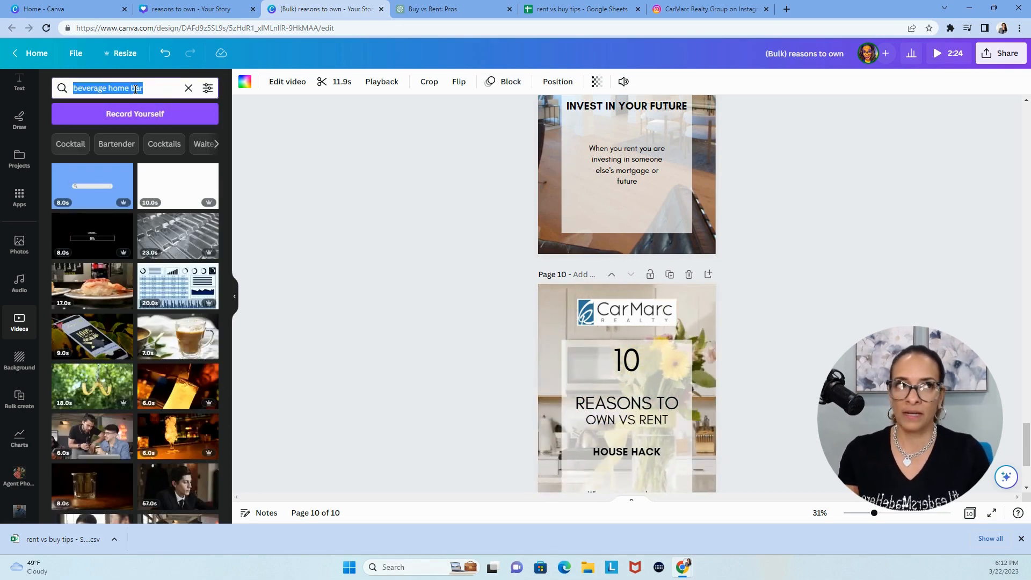
type("base")
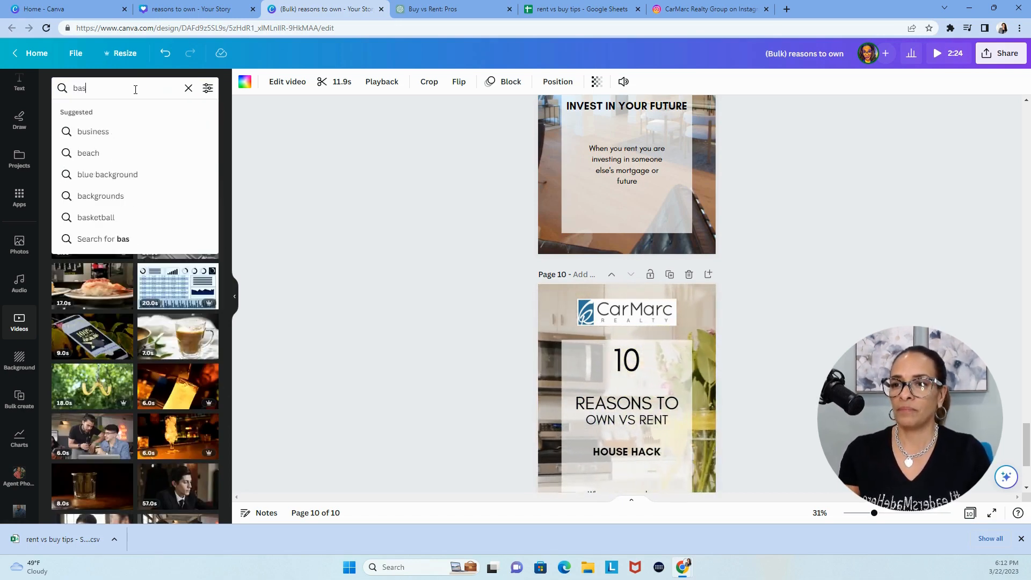
key("BackSpace")
key("BackSpace")
key("BackSpace")
type("th")
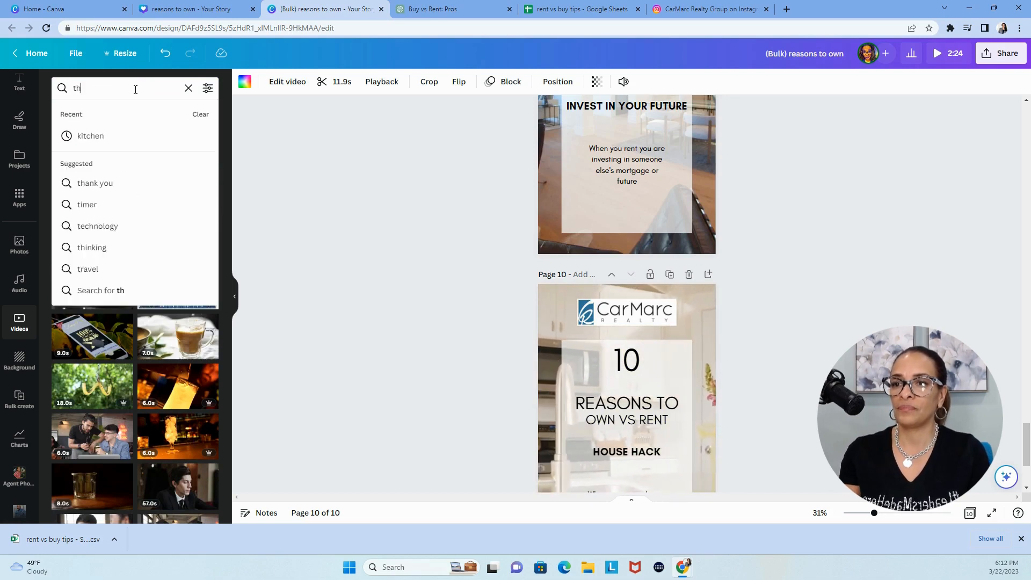
type("eater ro")
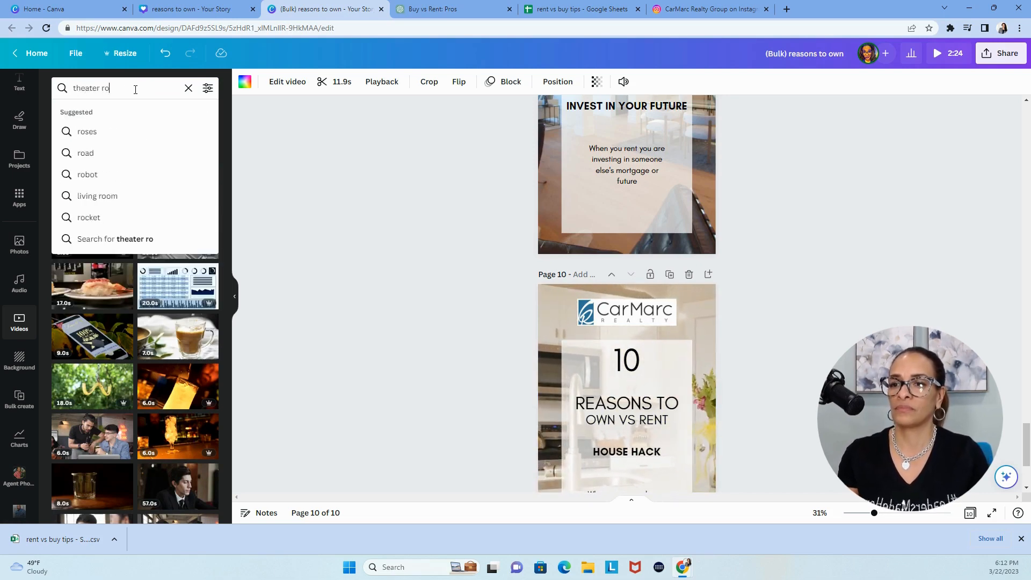
type("om")
key("Return")
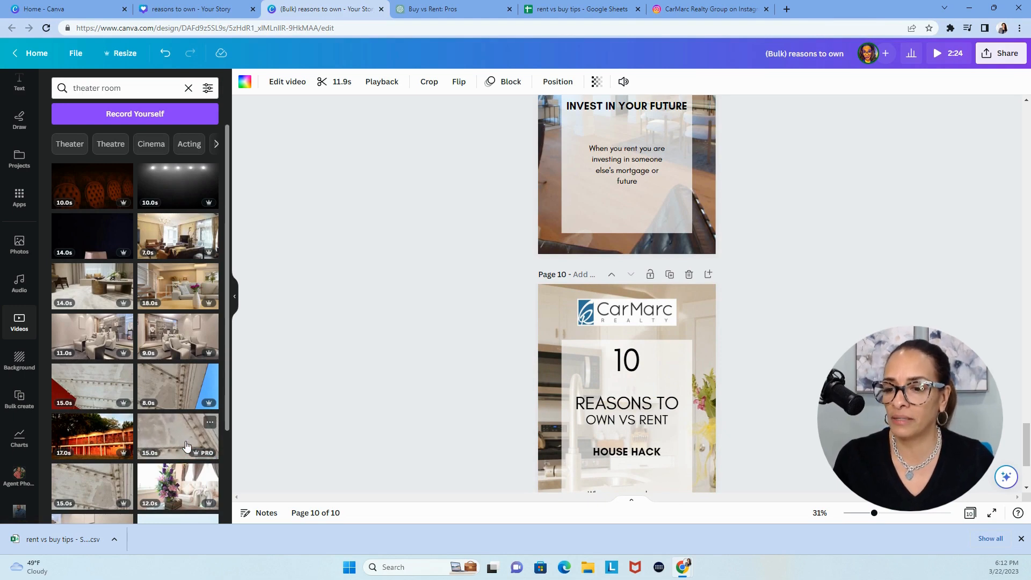
scroll(185, 446, "down", 5)
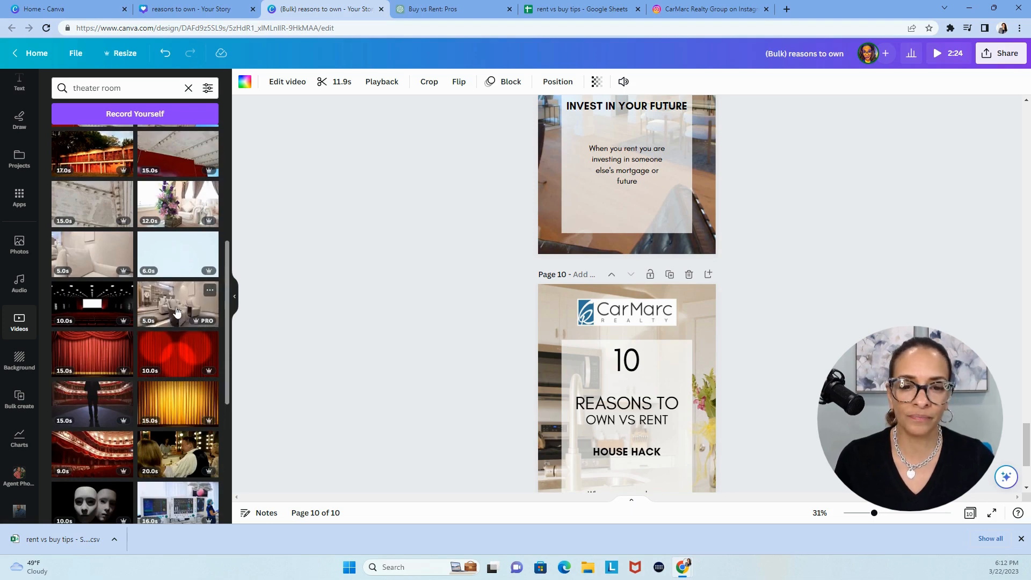
left_click_drag(177, 311, 540, 308)
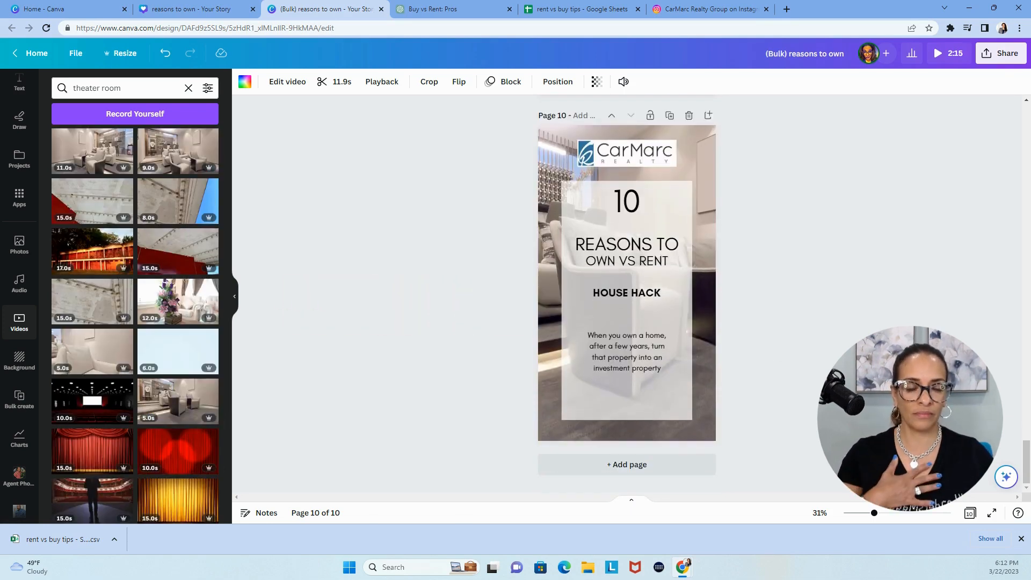